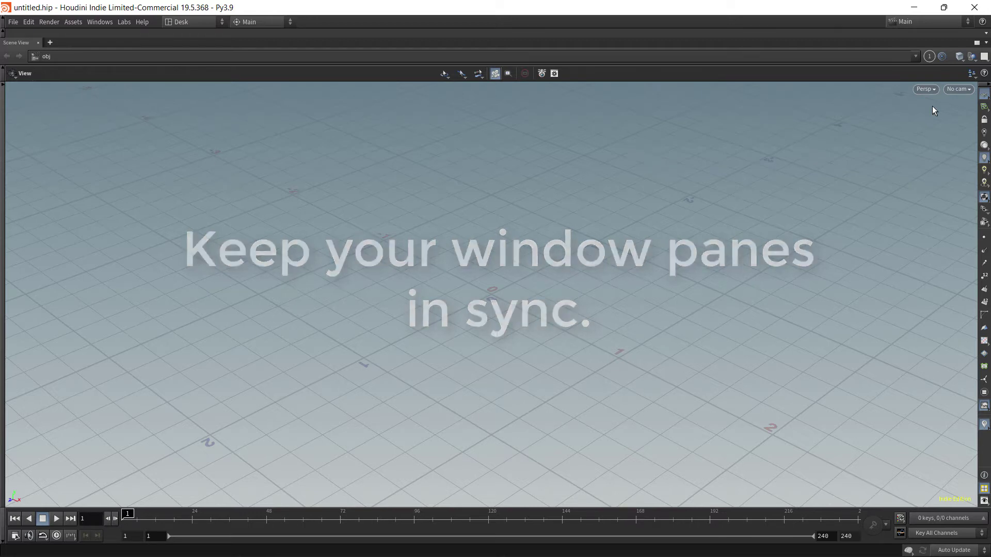
Link the Scene View pane to group 1 and split it left/right twice into three side-by-side panes
click(928, 58)
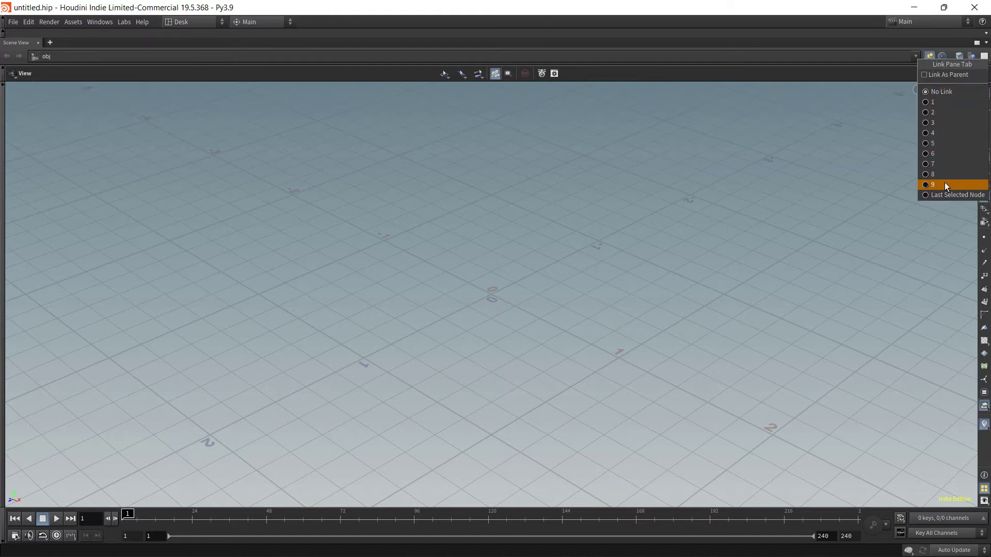
click(951, 103)
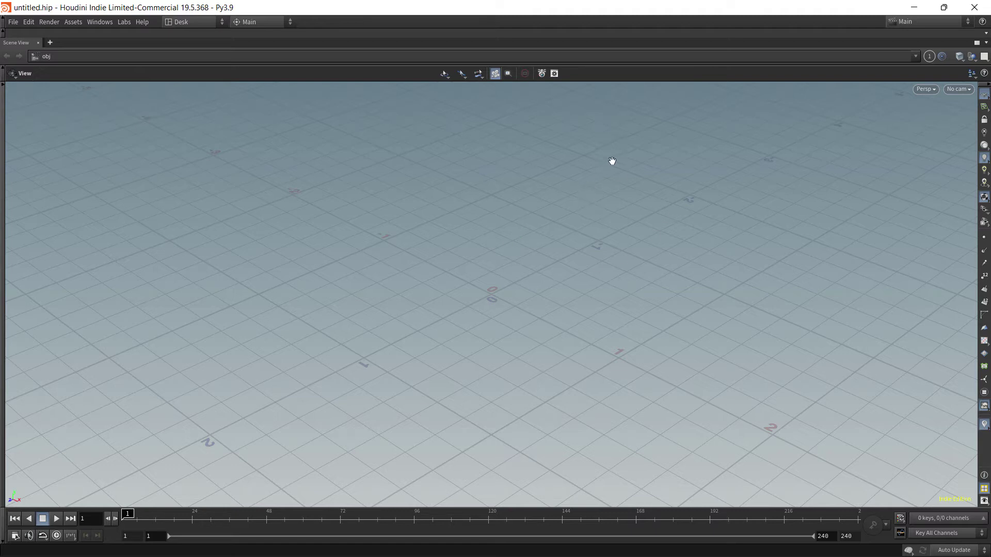
click(985, 43)
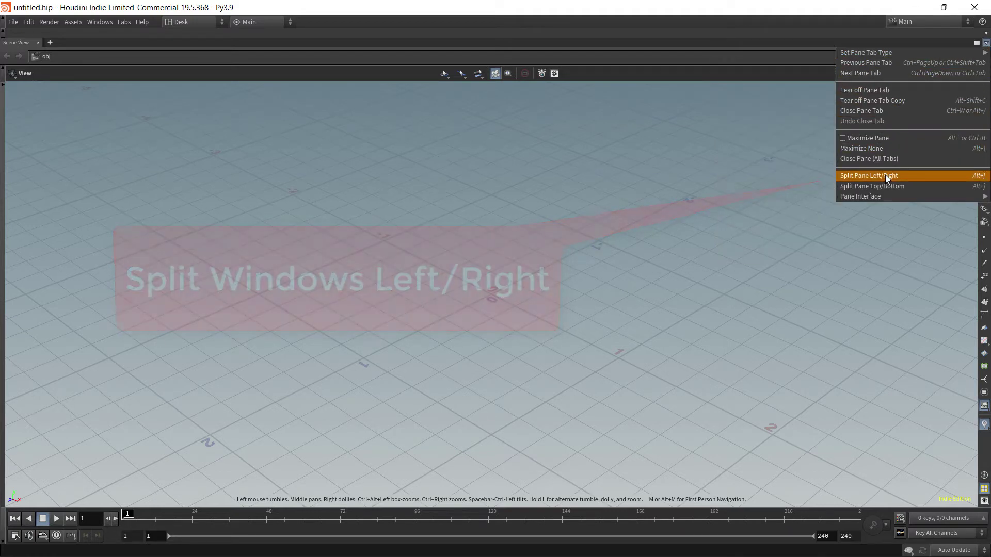
click(884, 176)
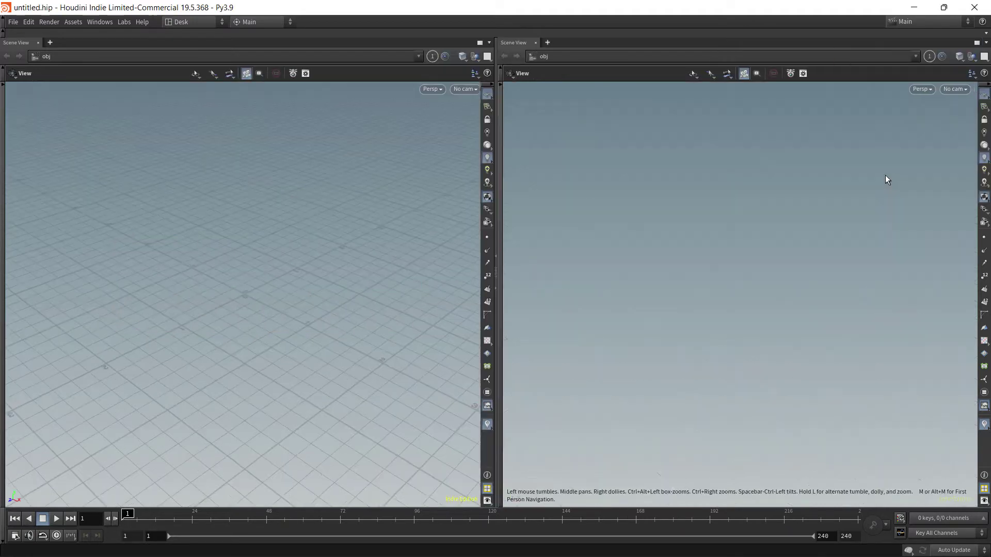
click(986, 43)
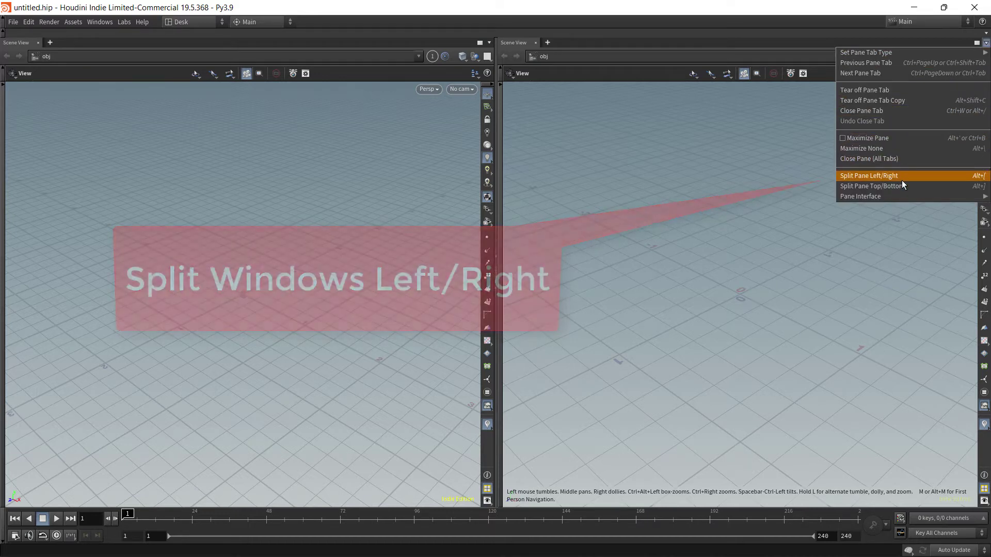
click(902, 178)
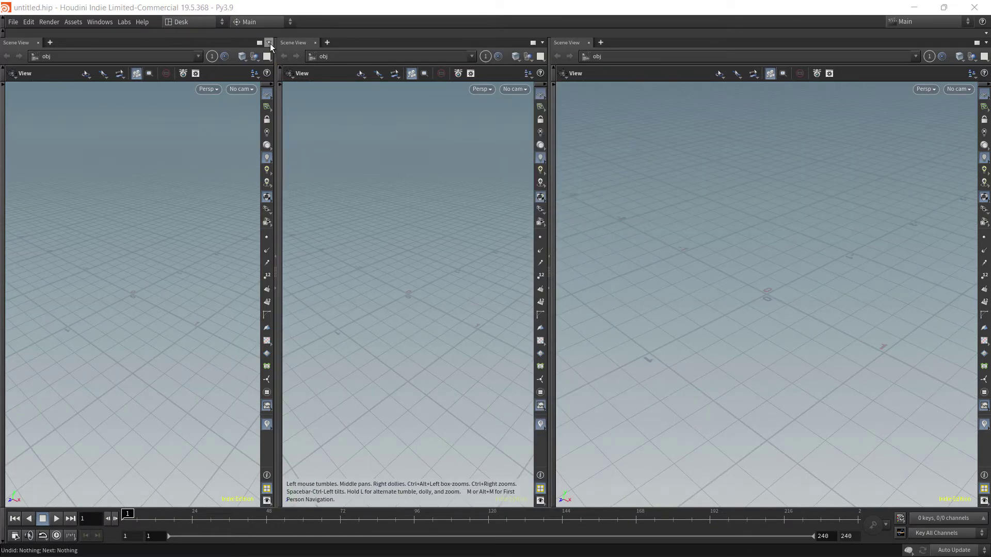
Change the leftmost Scene View pane to a Tree View
click(269, 42)
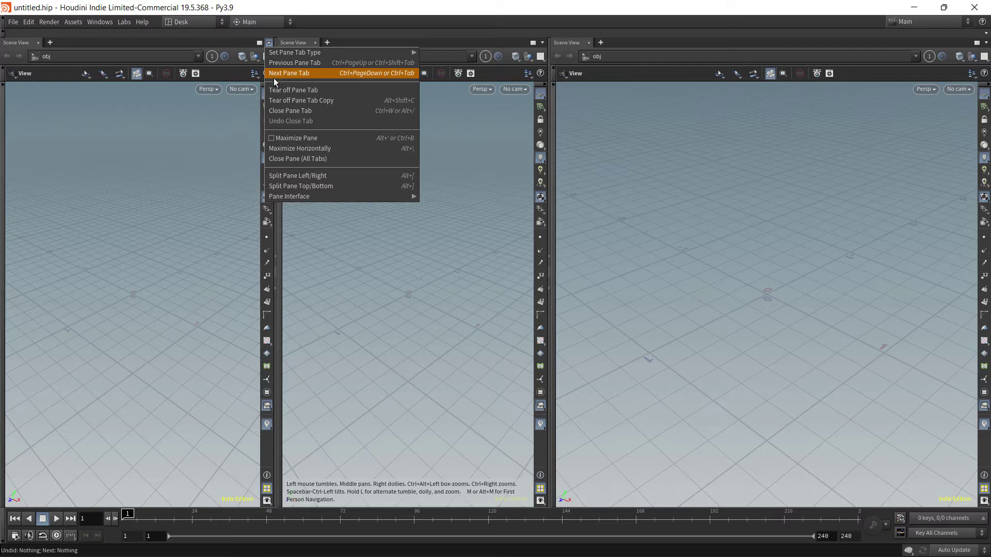
mouse_move(303, 54)
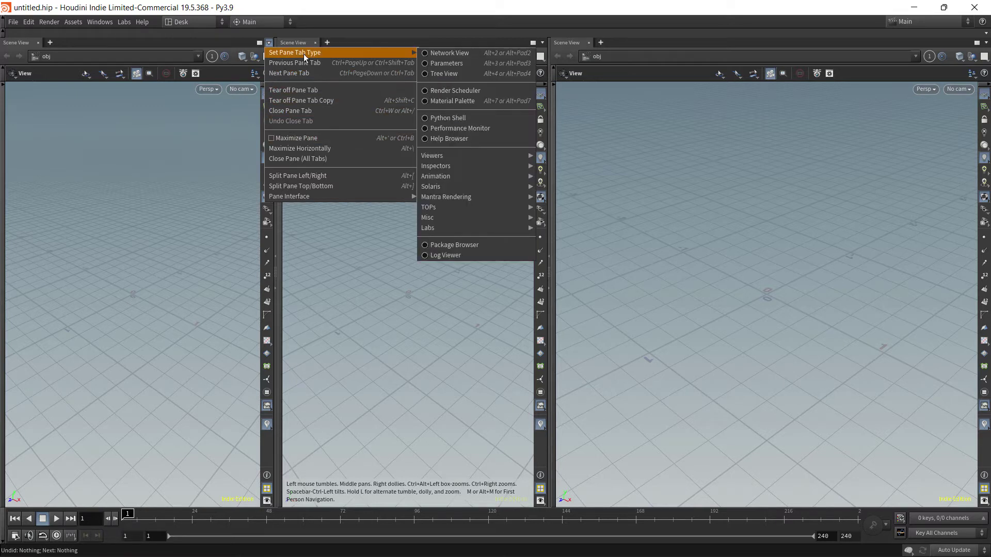
click(458, 76)
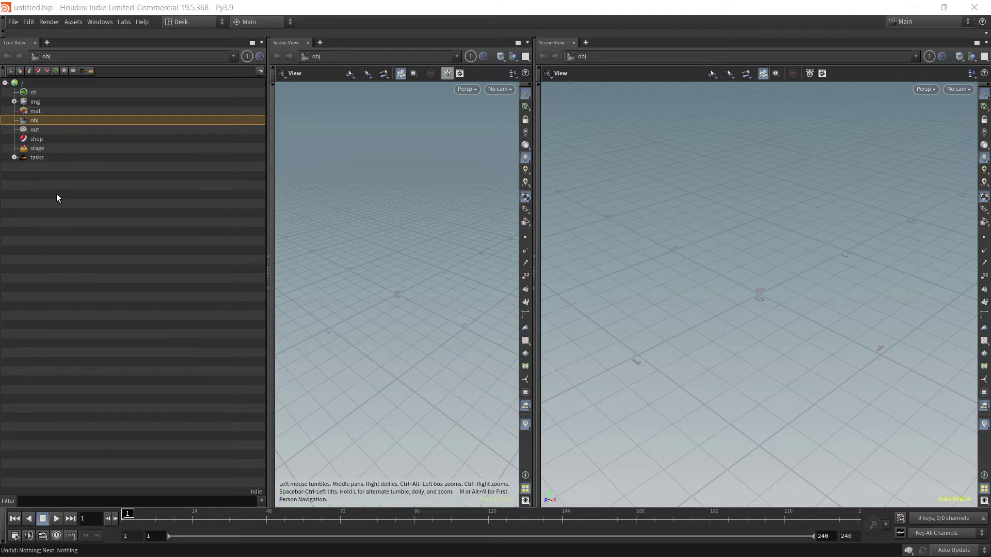
Split the Tree View pane top/bottom with a smaller Textport beneath it, and narrow that column
click(261, 43)
mouse_move(294, 198)
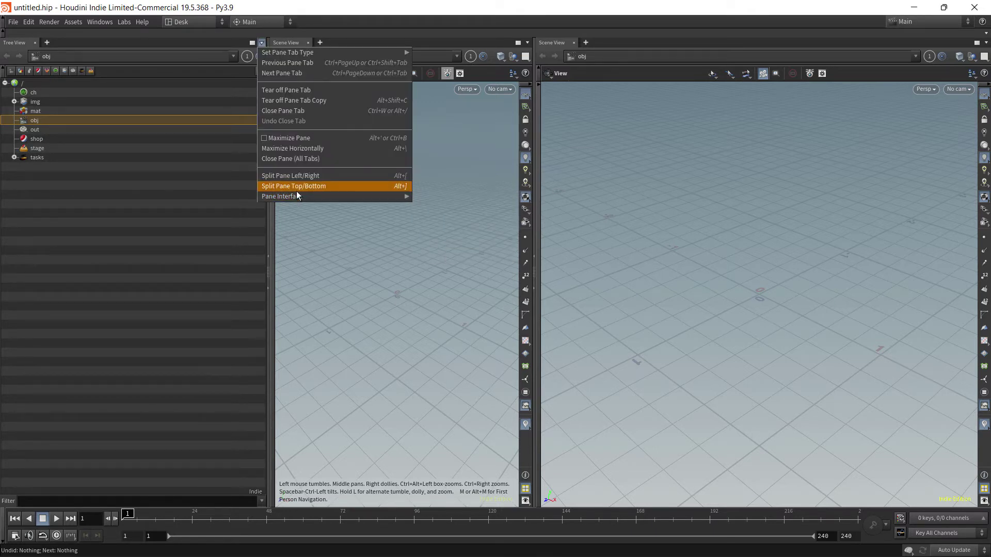
click(296, 190)
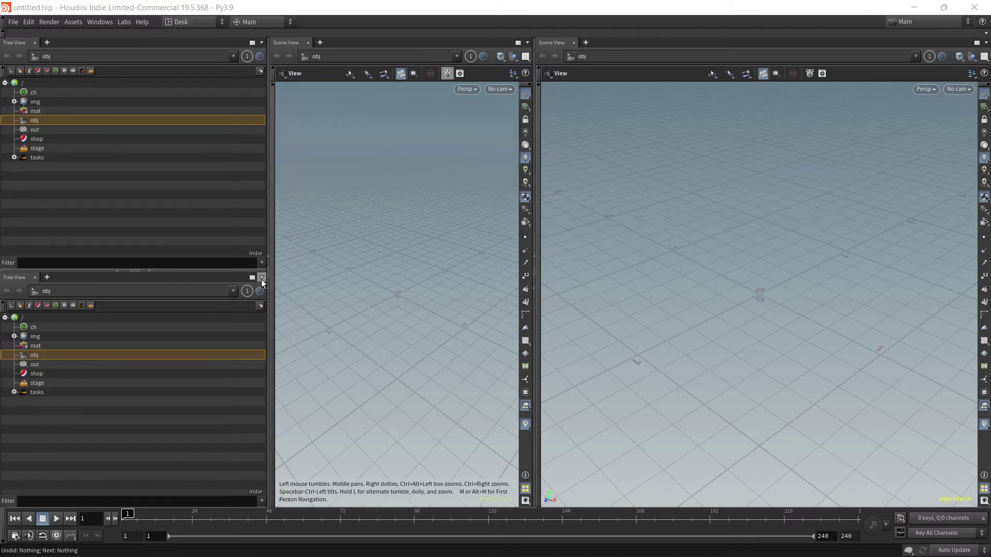
click(261, 277)
mouse_move(267, 288)
mouse_move(468, 453)
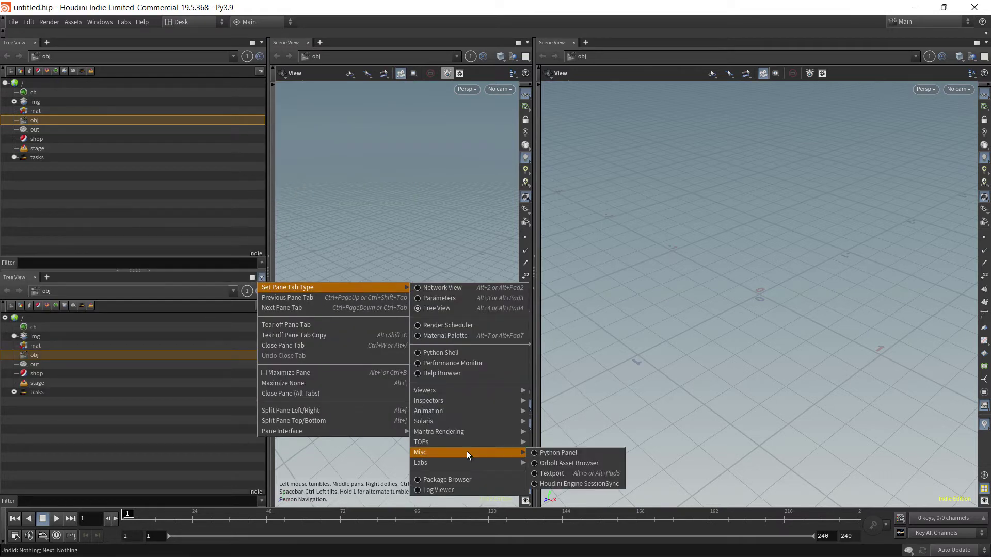
click(550, 472)
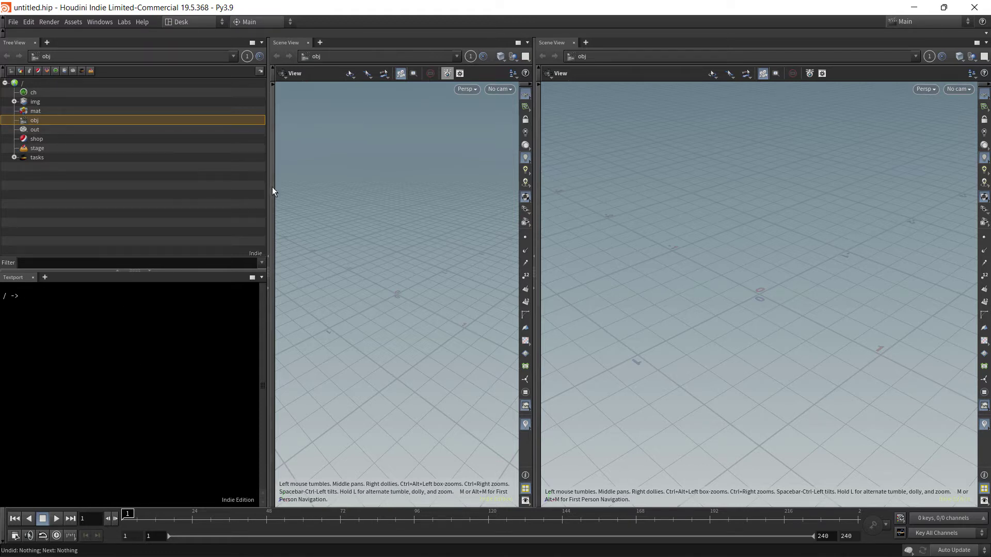
drag(269, 187, 163, 187)
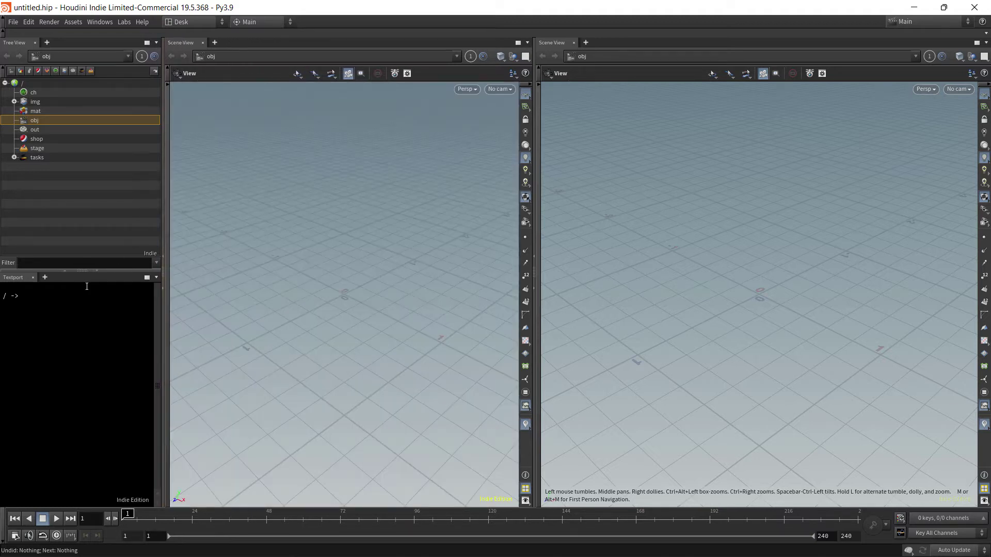
drag(106, 271, 91, 375)
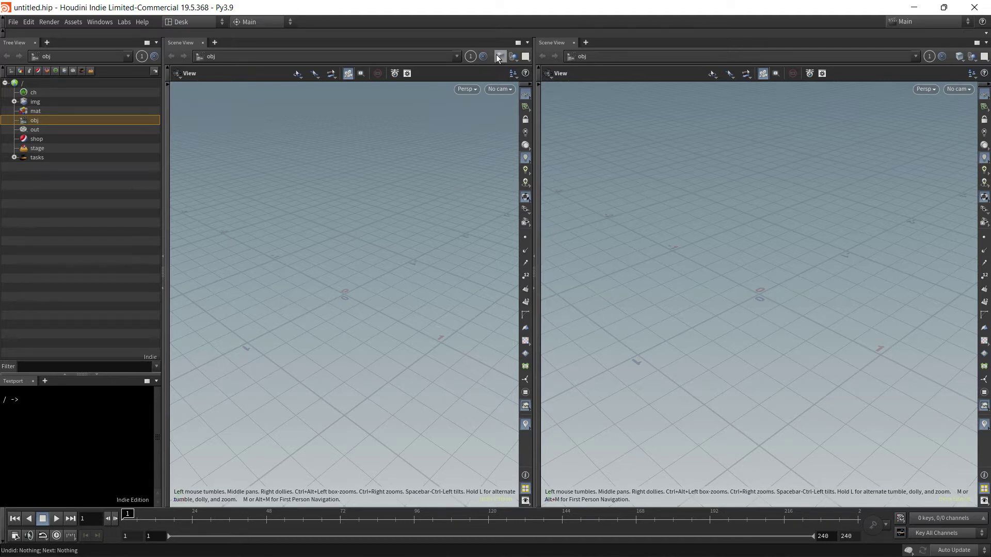
Split the middle Scene View pane top/bottom, with a shorter Geometry Spreadsheet pane beneath the viewport
click(527, 43)
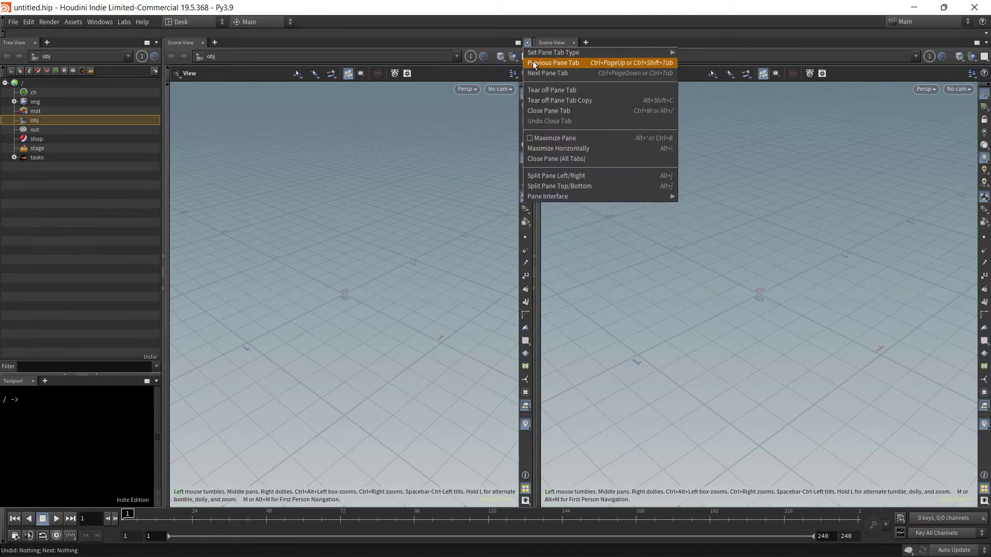
click(550, 187)
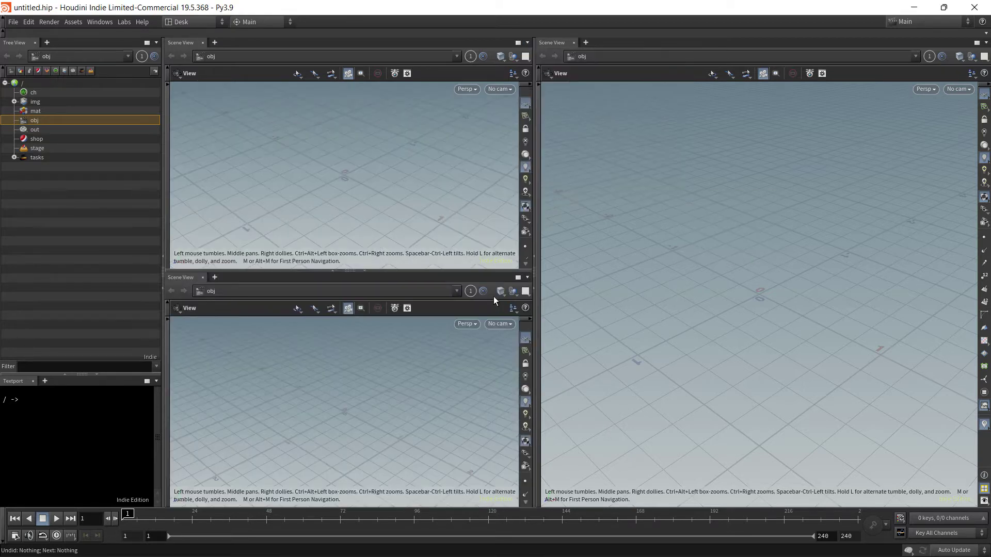
click(527, 278)
mouse_move(763, 401)
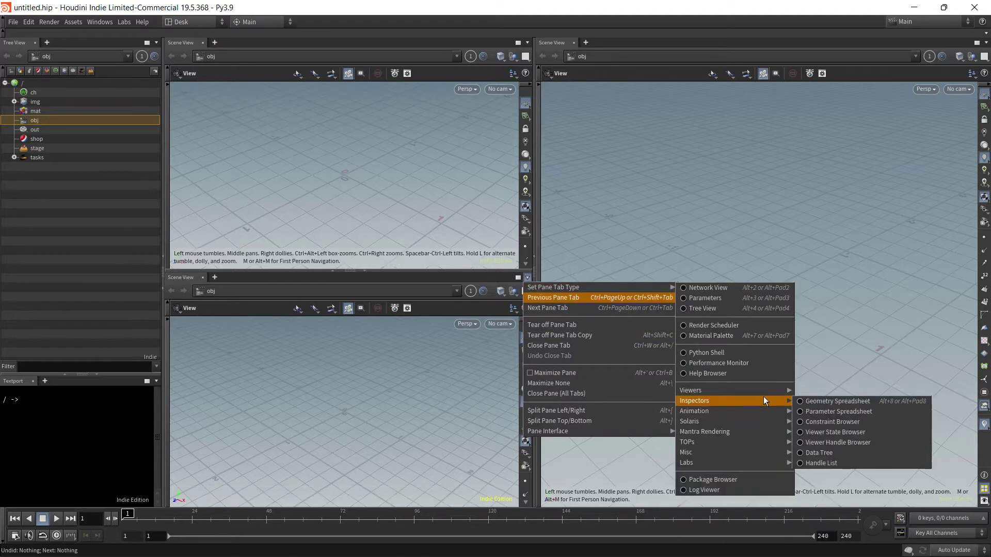
click(828, 402)
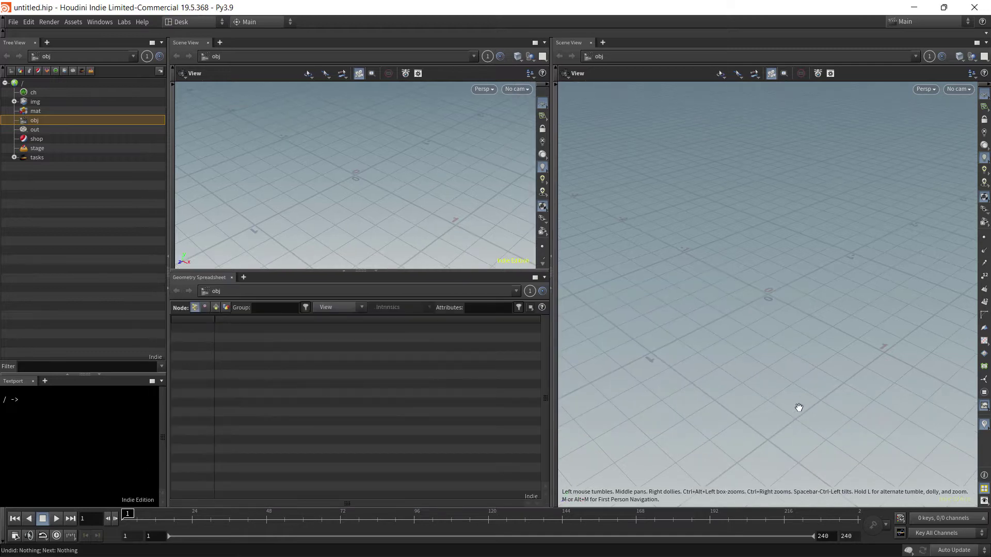
drag(350, 270, 338, 379)
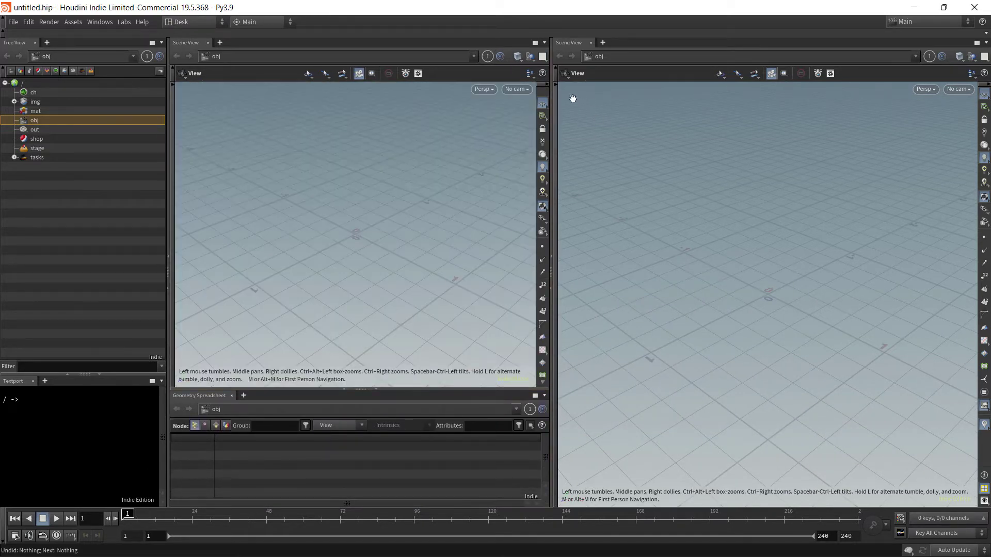
Split the rightmost Scene View pane top/bottom and change its upper half to a Network View
click(985, 43)
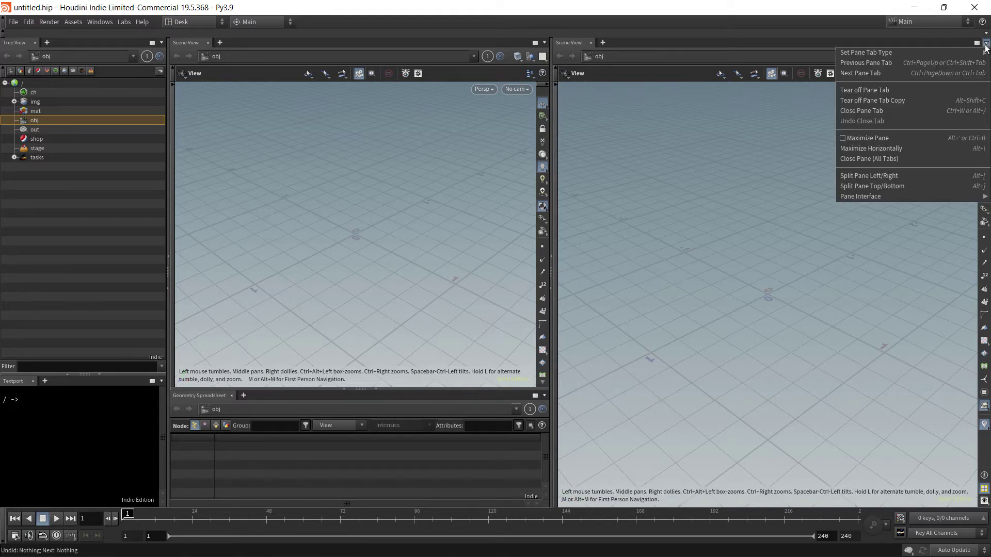
click(919, 186)
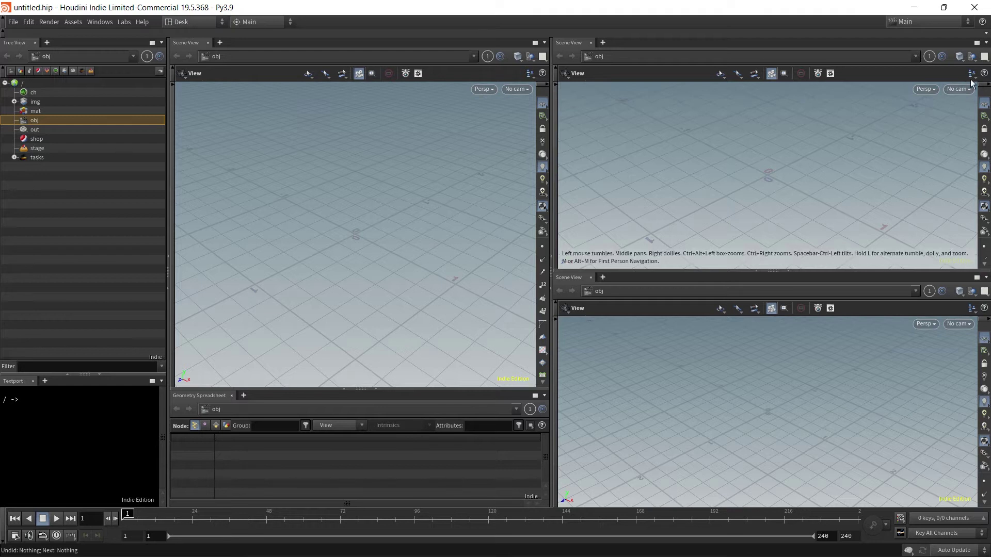
click(985, 44)
mouse_move(897, 55)
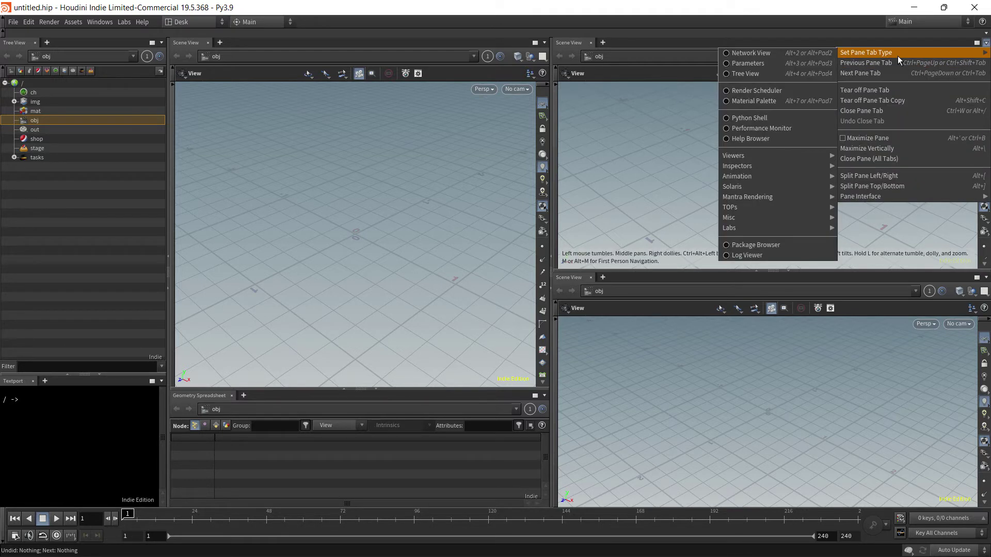
click(779, 54)
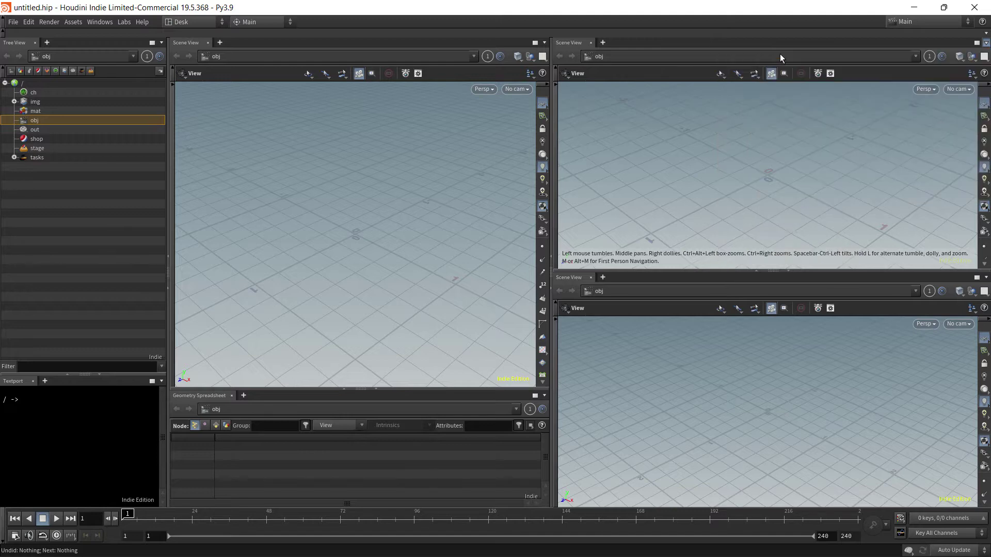
Change the Scene View beneath the Network View to Parameters, and narrow that column to give the main viewport more width
click(985, 278)
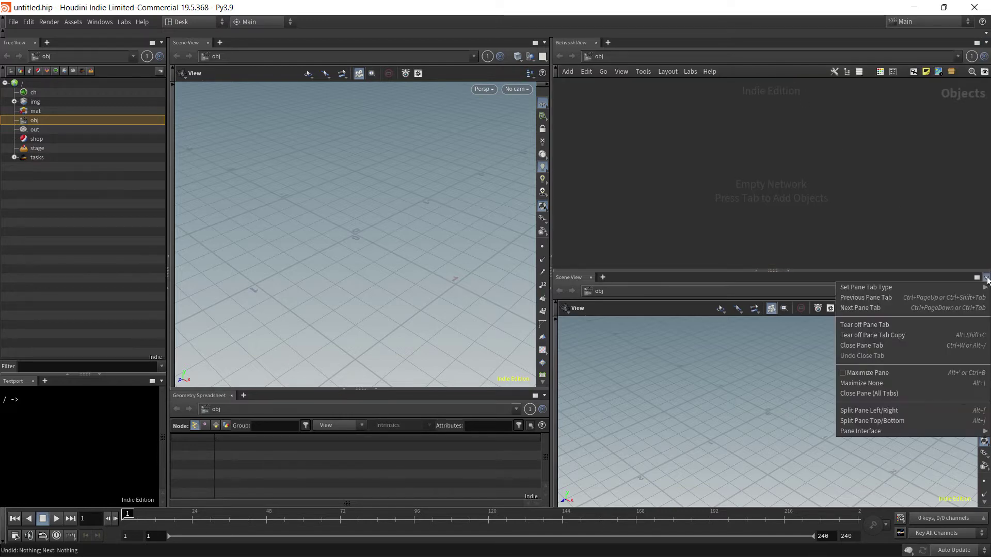
mouse_move(912, 287)
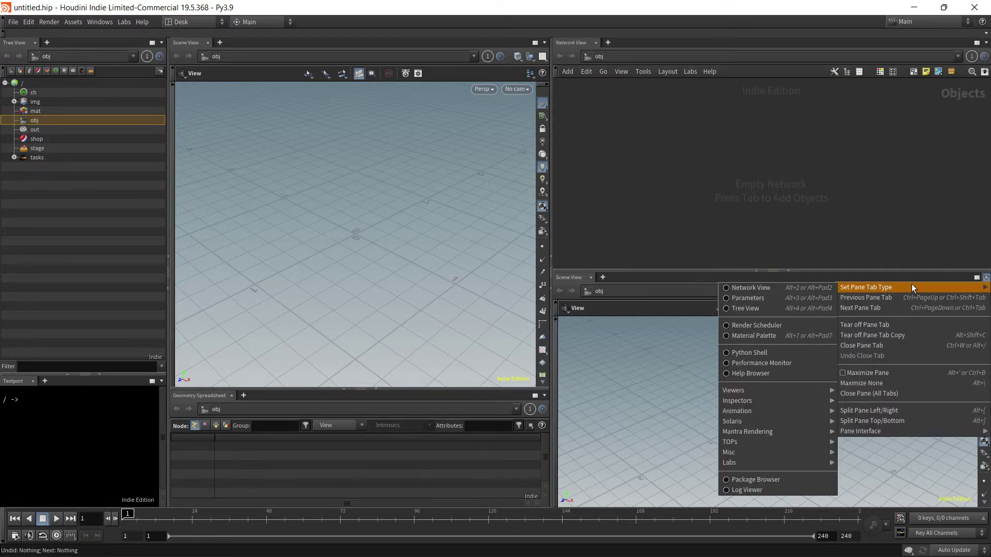
click(768, 306)
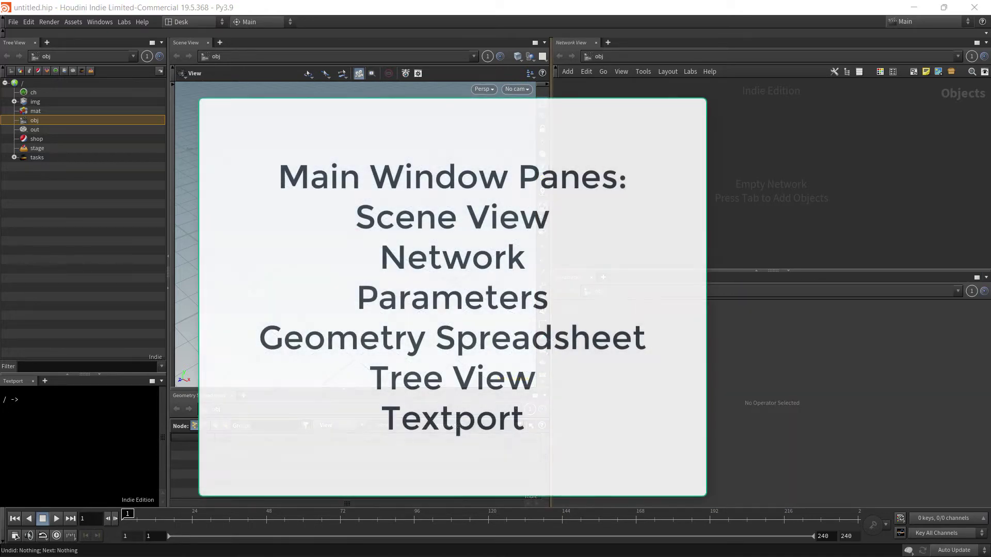
drag(551, 271, 705, 271)
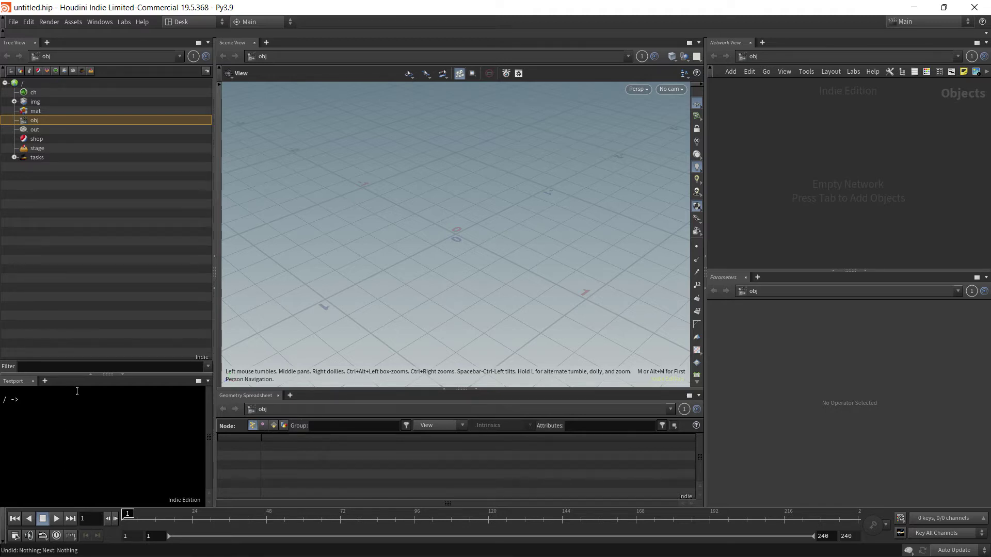
Save the scene file as gds-tips_Houdini_Desktop_v1 in the $HIP folder
click(13, 23)
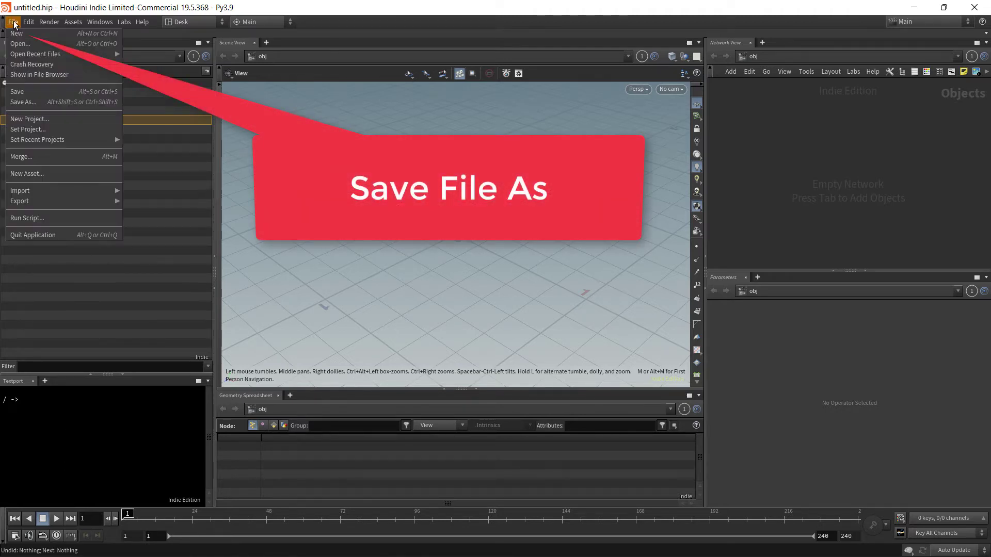
click(37, 101)
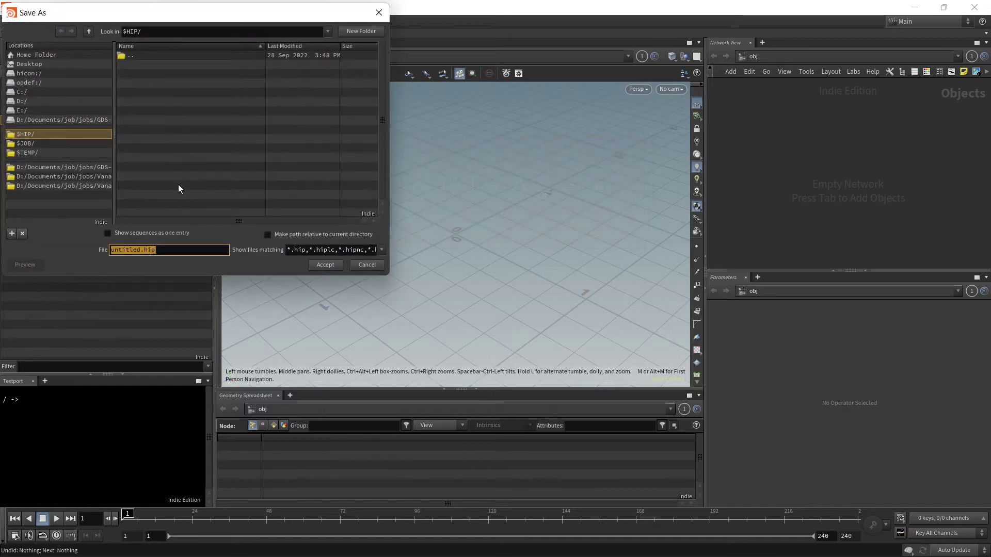
text(gds-tips)
text(_Houdini_Desktop_v1)
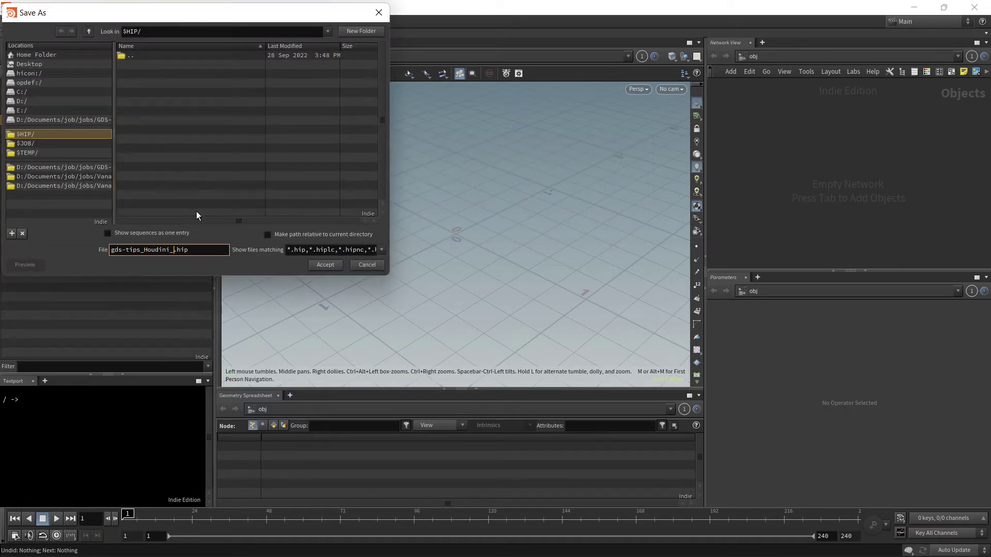
key(Return)
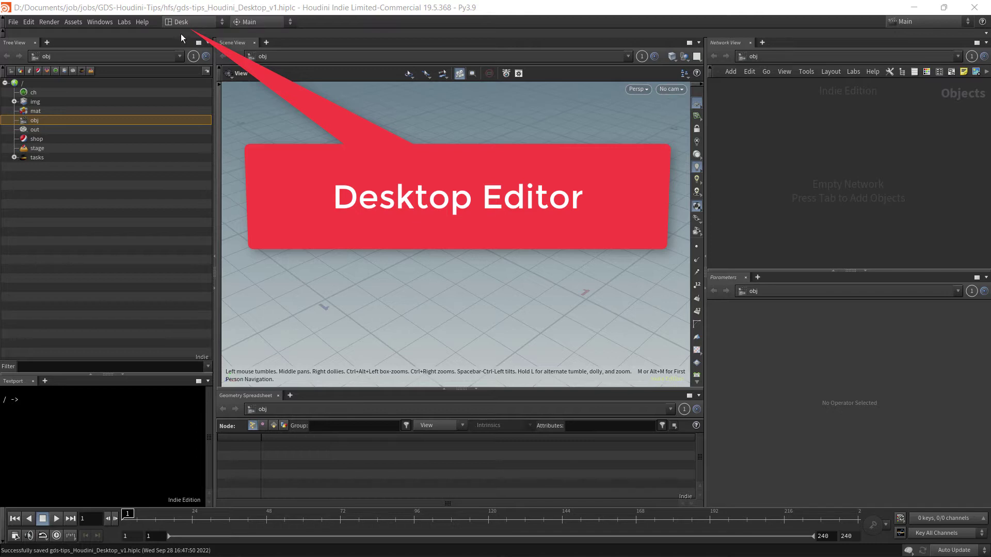
Save the current desktop layout under the name Houdini Tips Desktop and check that it is listed among the desktops
click(205, 21)
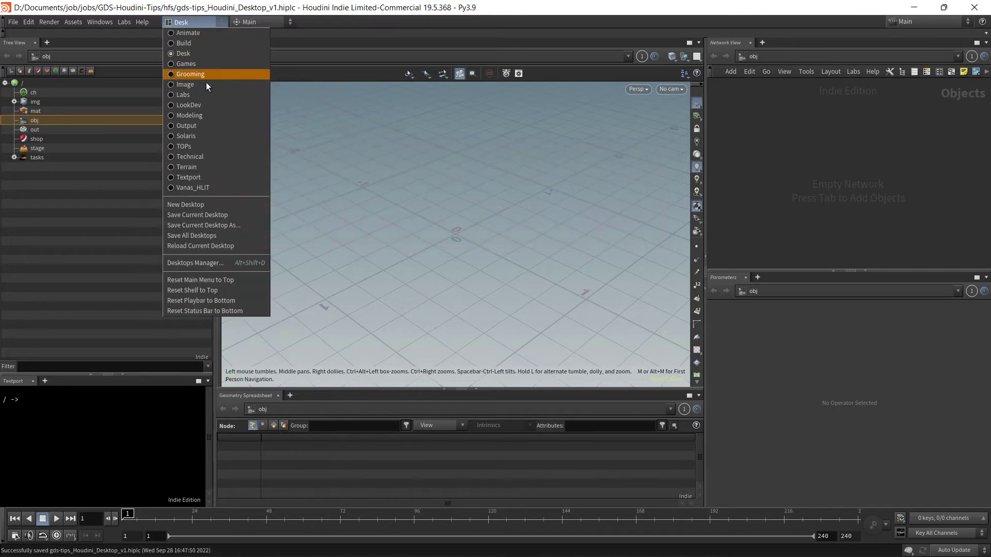
click(213, 226)
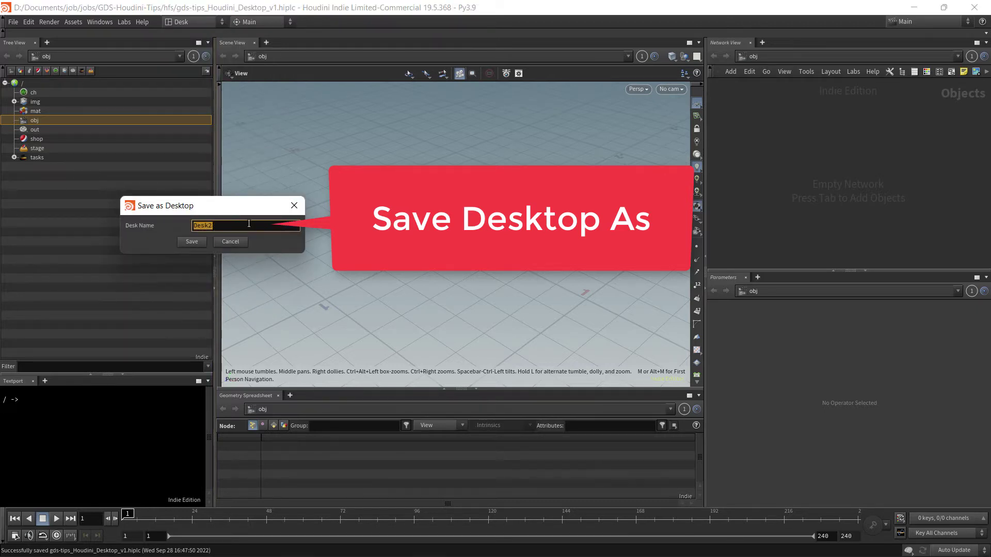
text(Houdini Tips Desktop)
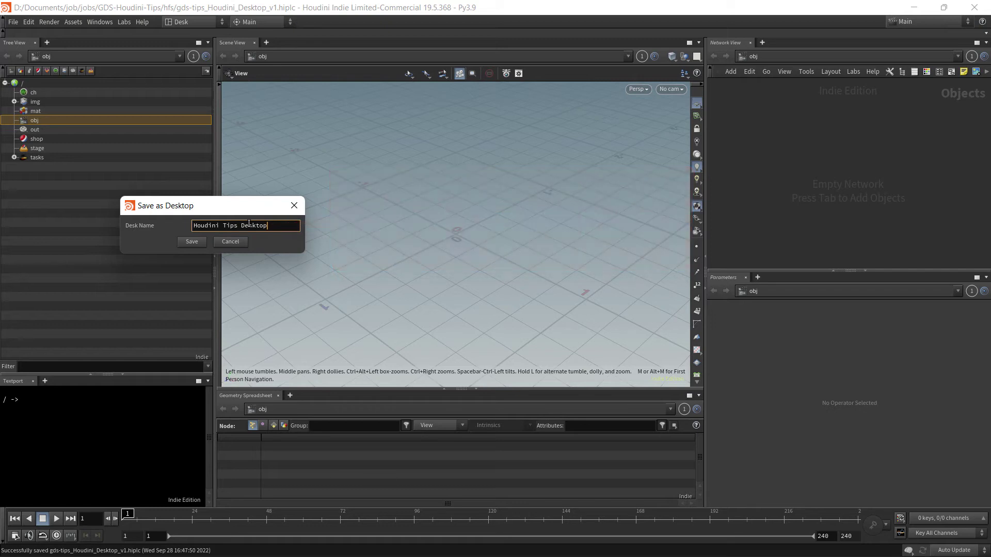
click(192, 242)
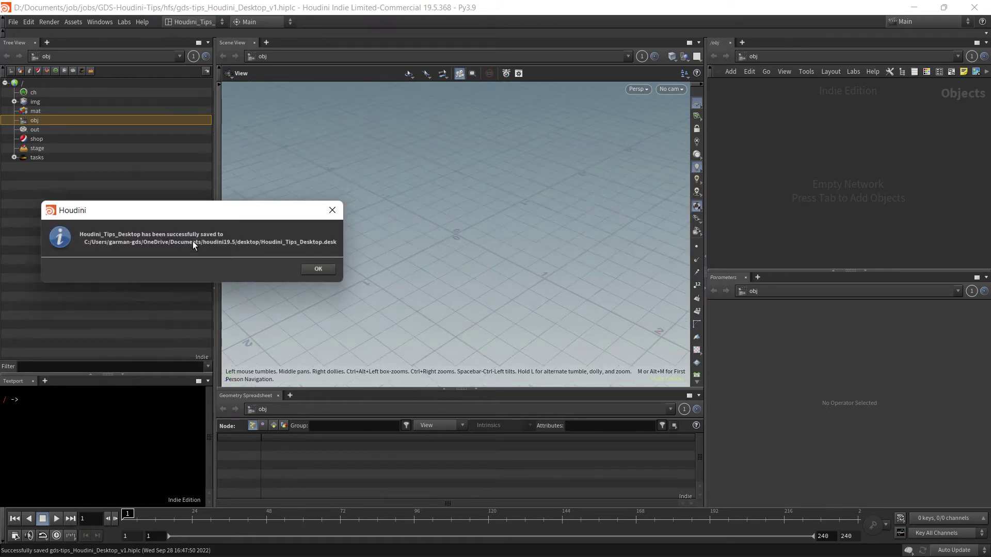
click(320, 269)
click(209, 21)
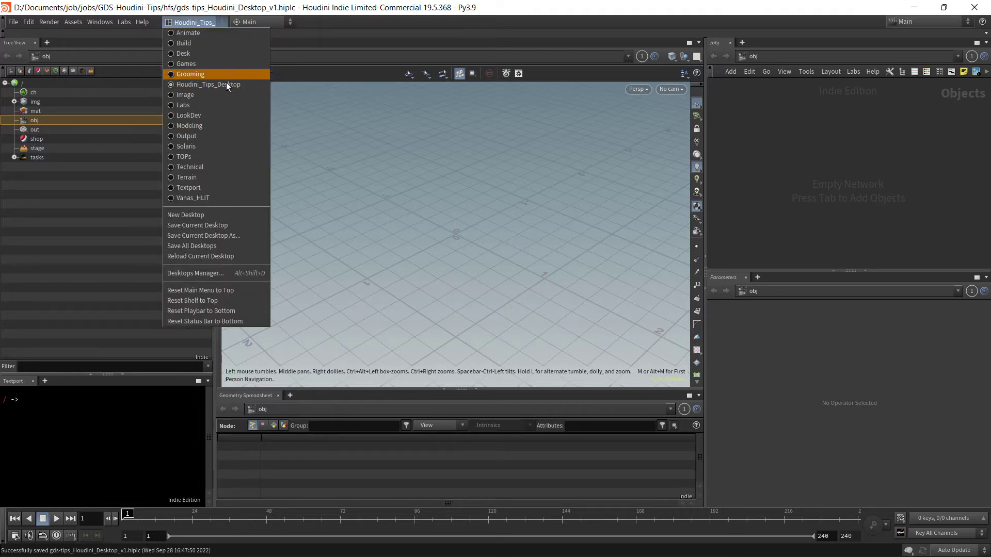
click(619, 169)
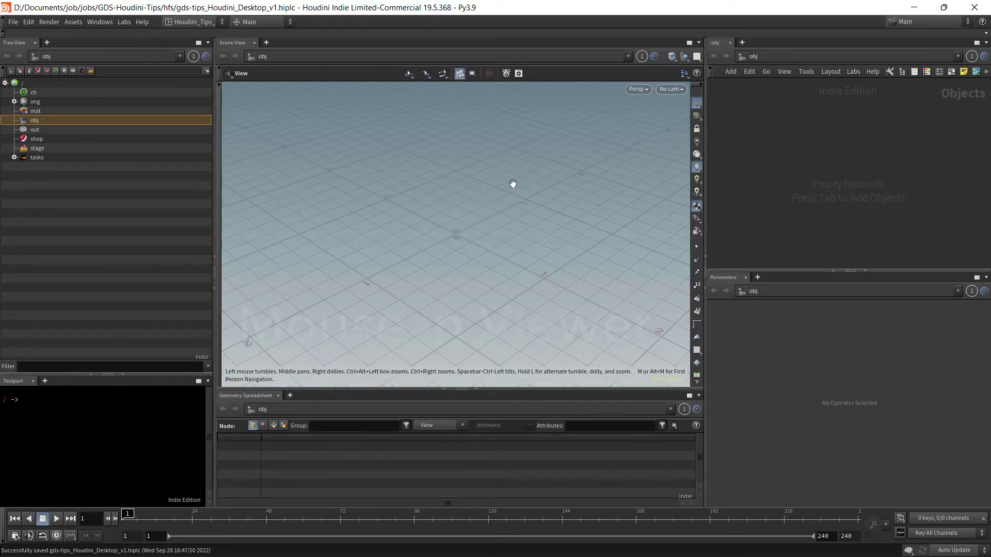
Create a torus at the origin from the Scene View and reposition its object node in the Network View
key(Tab)
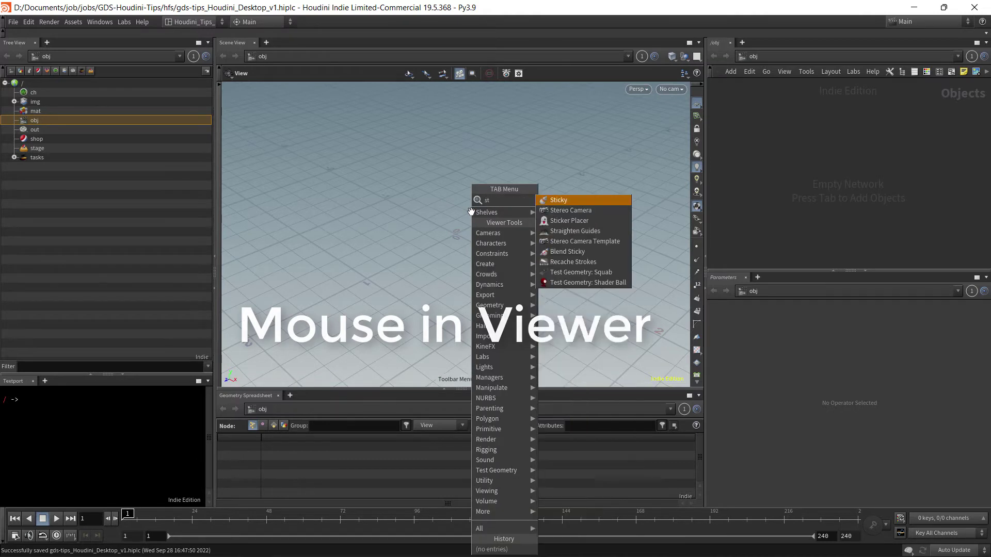
text(tor)
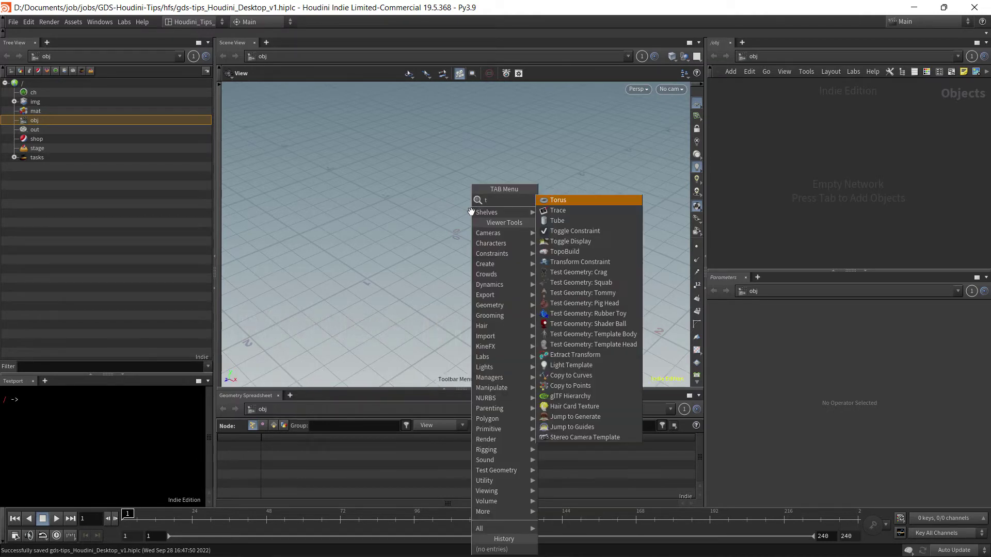
key(Return)
key(Return)
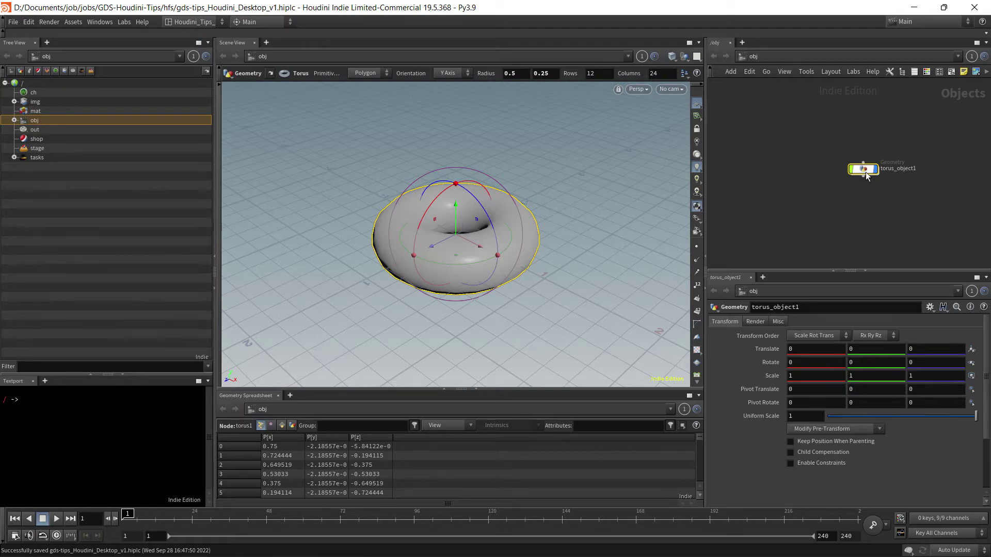
drag(865, 171, 813, 156)
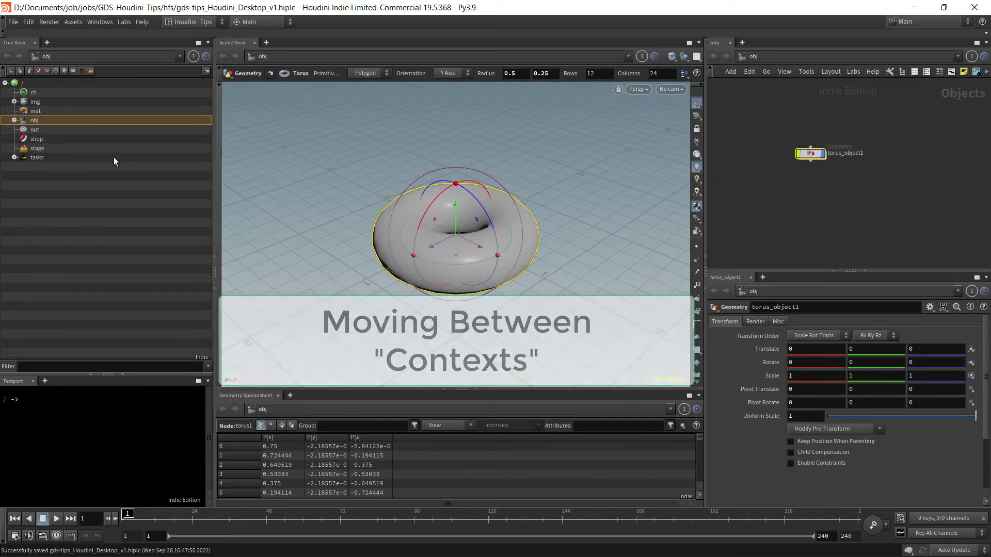
Expand obj and torus_object1 in the Tree View and go to the torus1 node inside
click(14, 121)
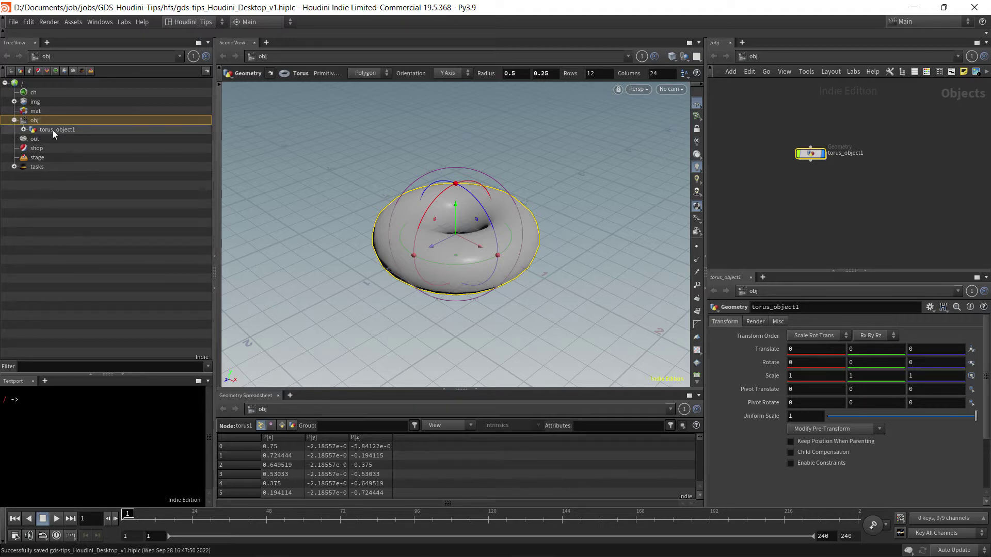
click(23, 130)
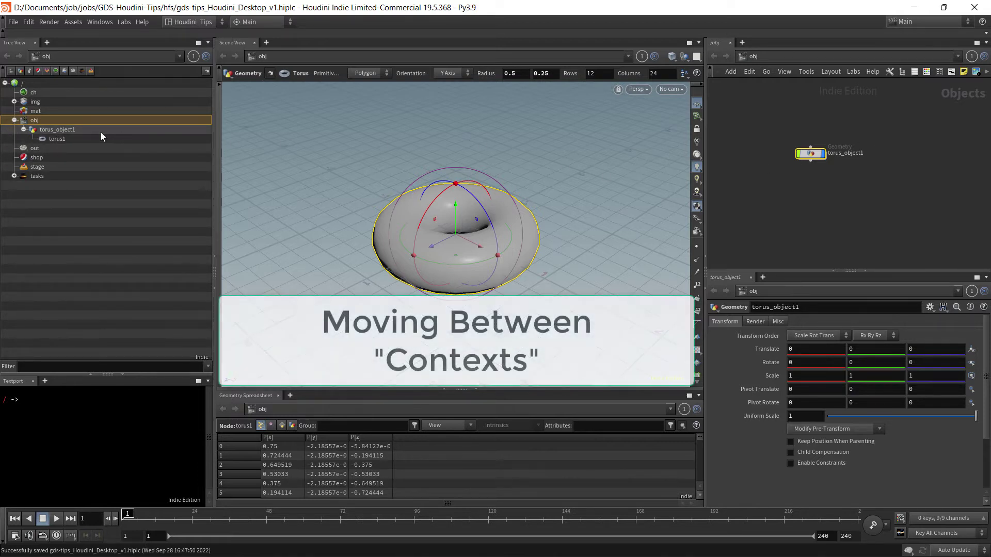
click(69, 139)
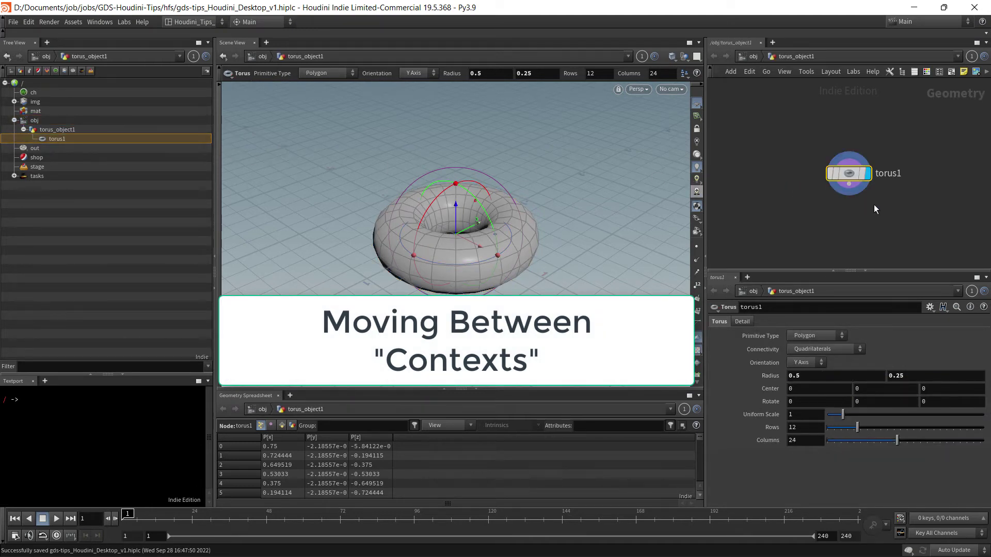
mouse_move(856, 180)
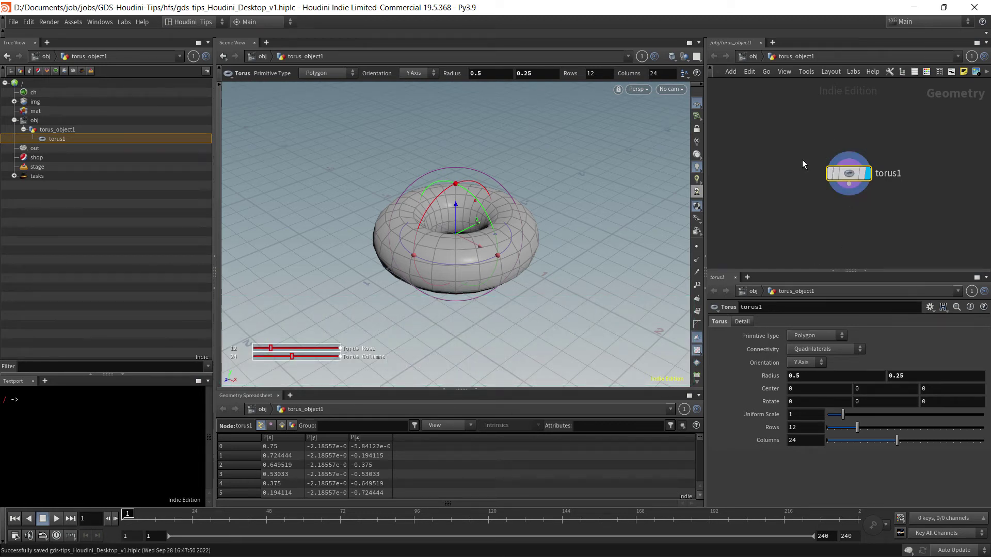
Enable Color Pane Headers with Network Contexts in the General User Interface preferences and accept the change
click(41, 23)
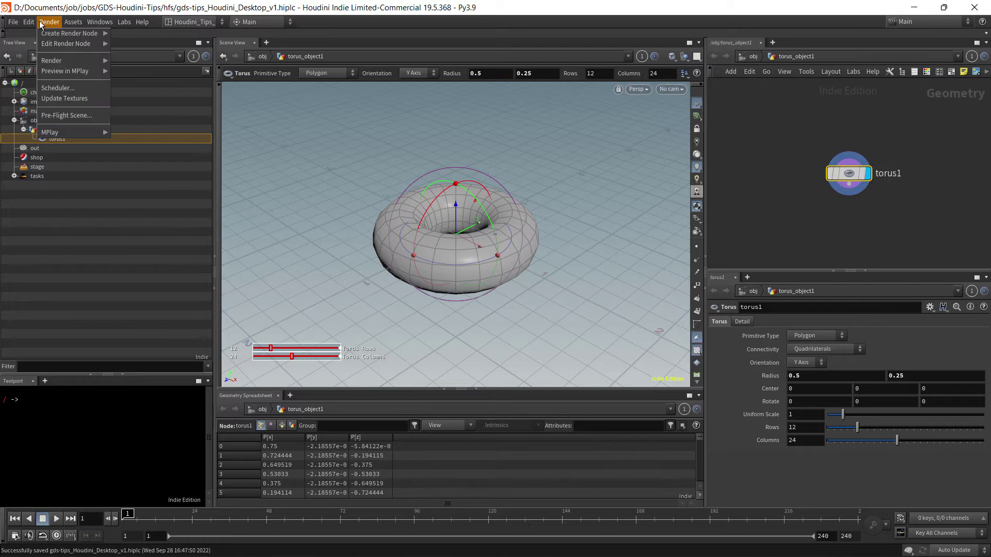
click(35, 21)
mouse_move(35, 112)
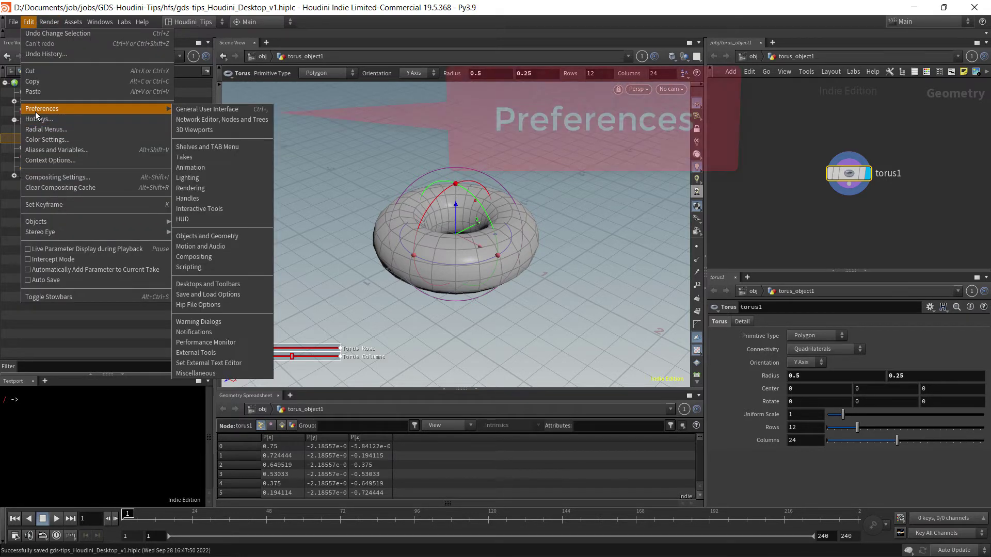
click(179, 110)
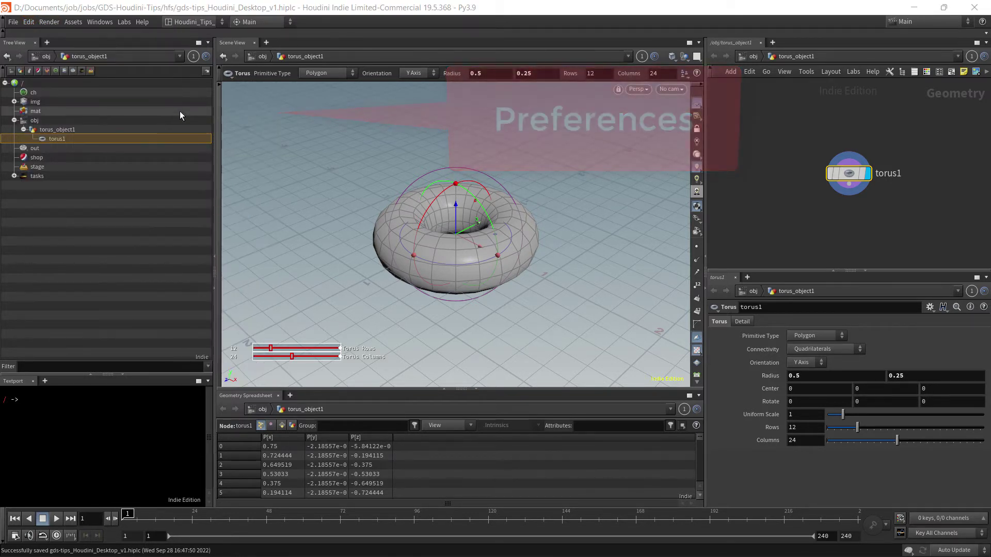
click(41, 57)
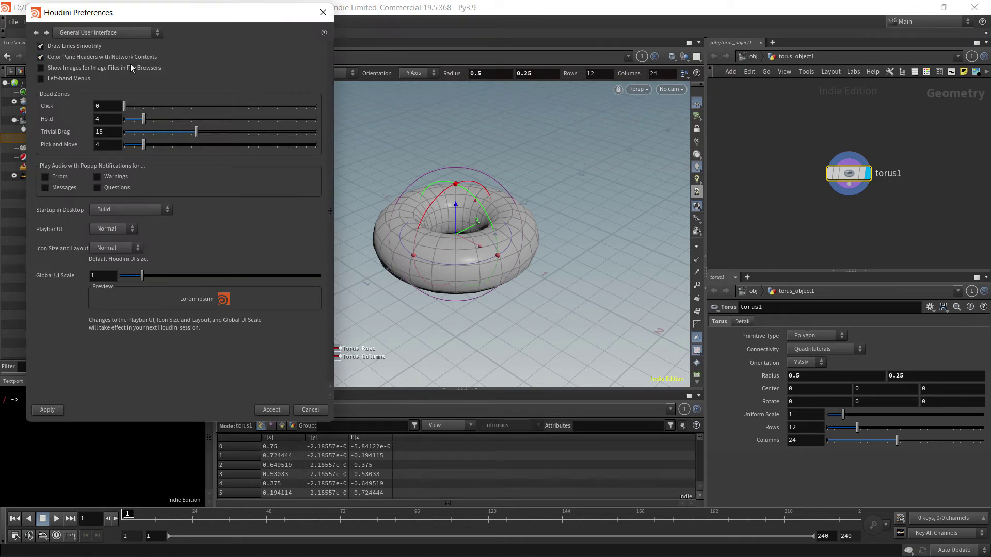
click(50, 409)
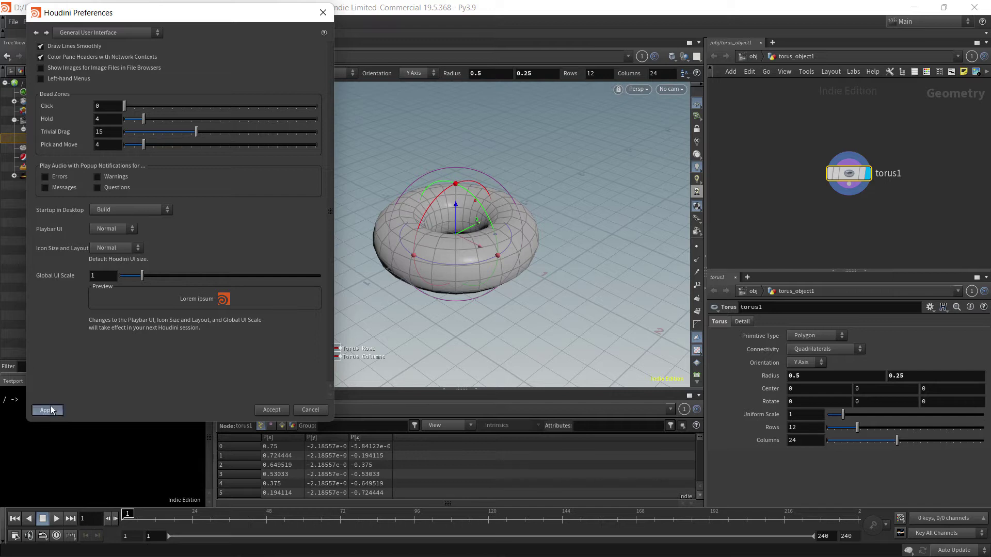
click(271, 410)
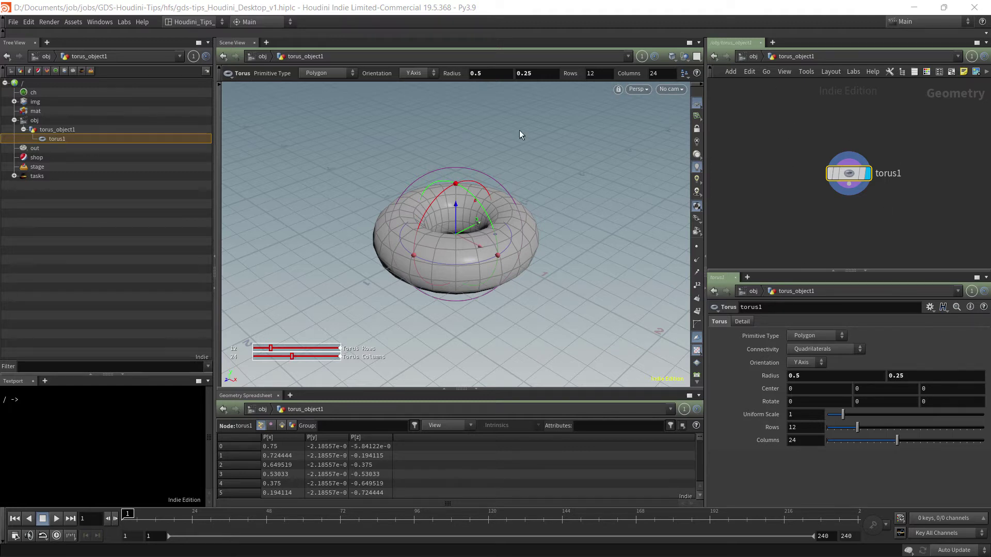
Return to the obj context through the Tree View, select torus_object1 and dive into its geometry network
click(54, 119)
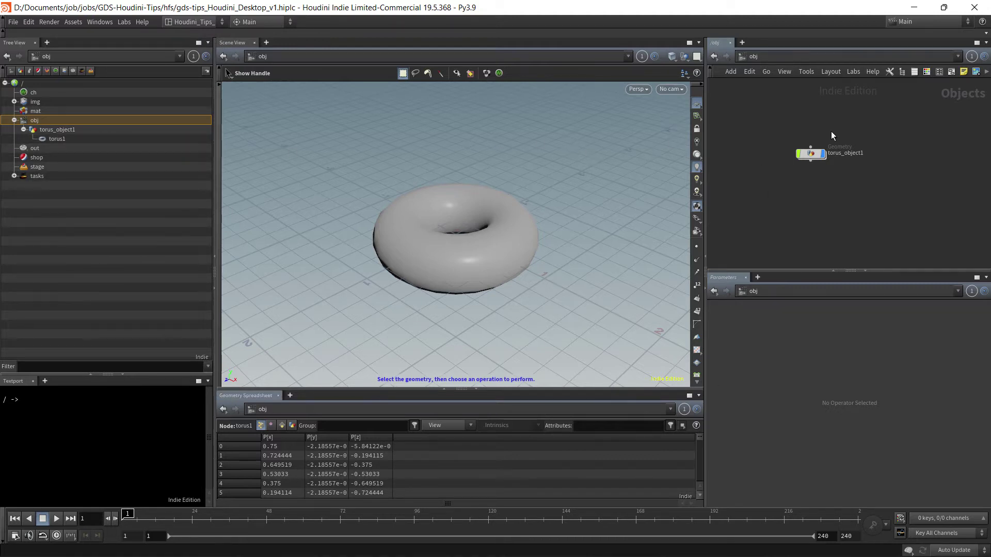
click(808, 154)
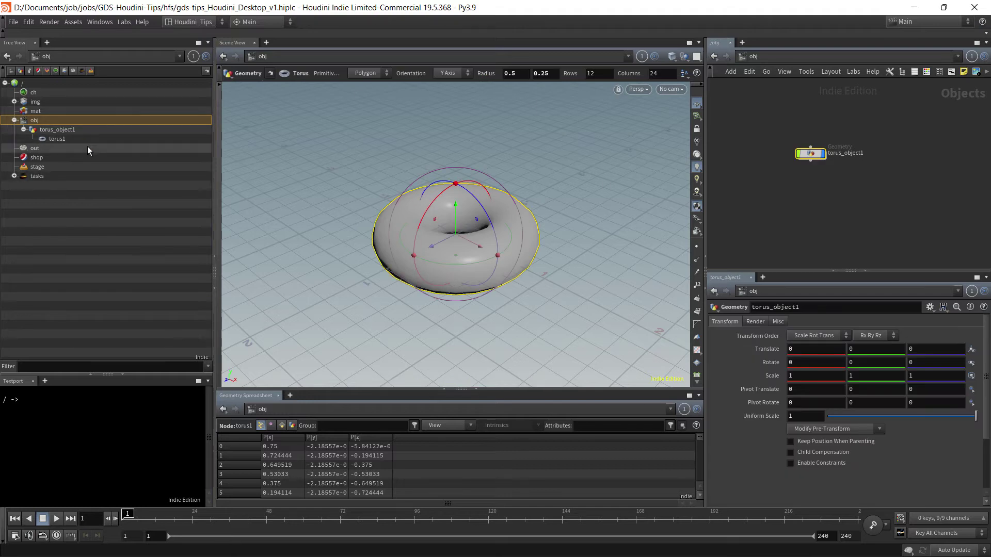
drag(768, 131, 859, 186)
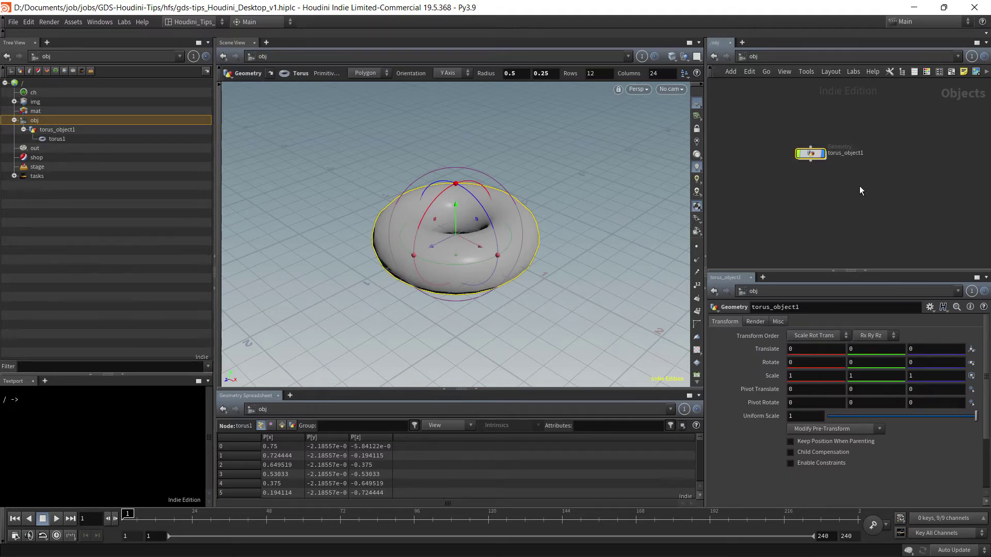
key(i)
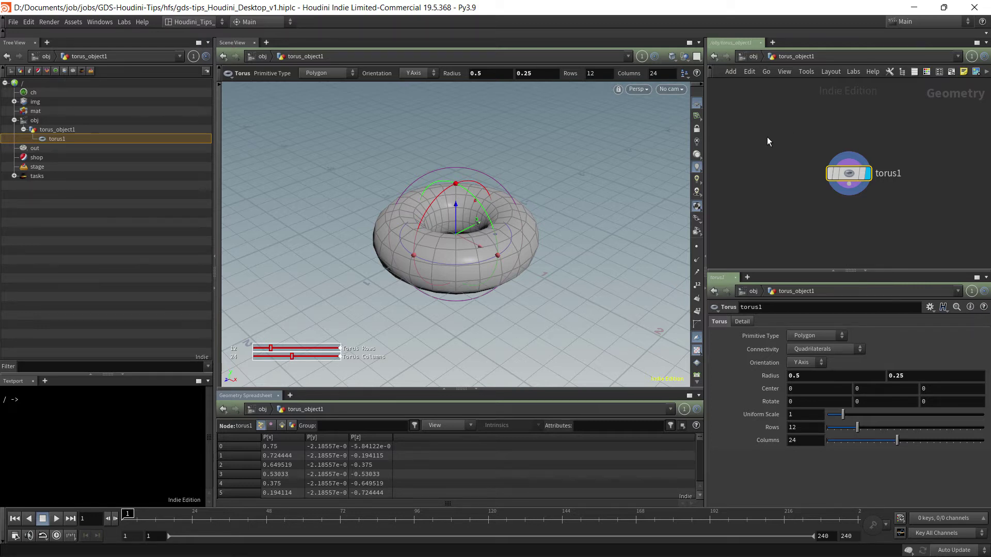
Jump up to the object level, re-enter torus_object1 from its node, and try the obj entry in the network path
click(780, 174)
key(u)
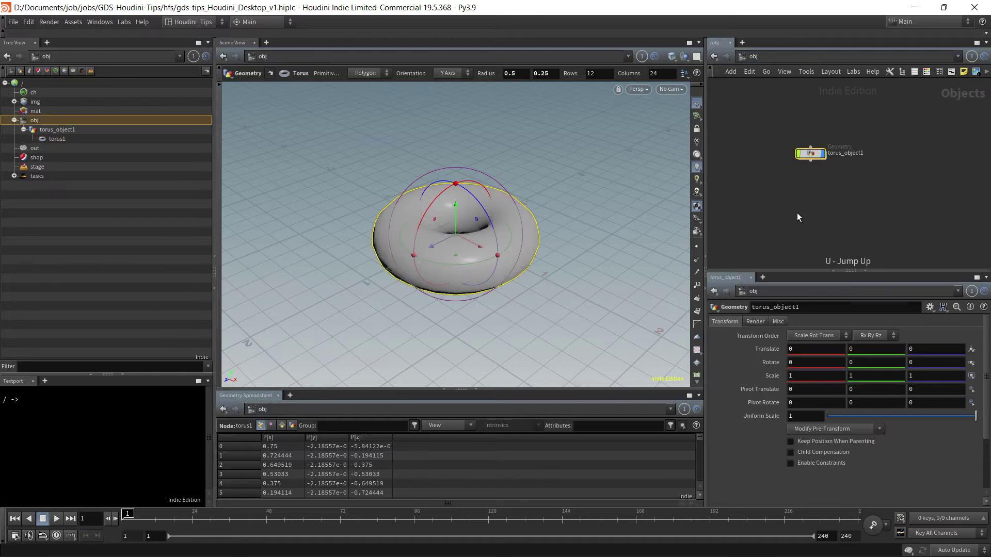
double_click(811, 154)
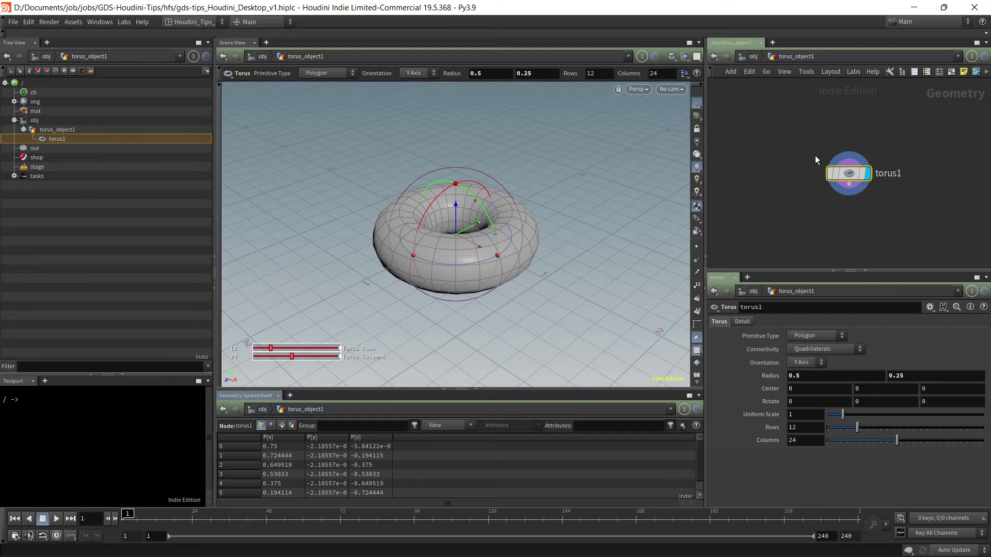
click(753, 56)
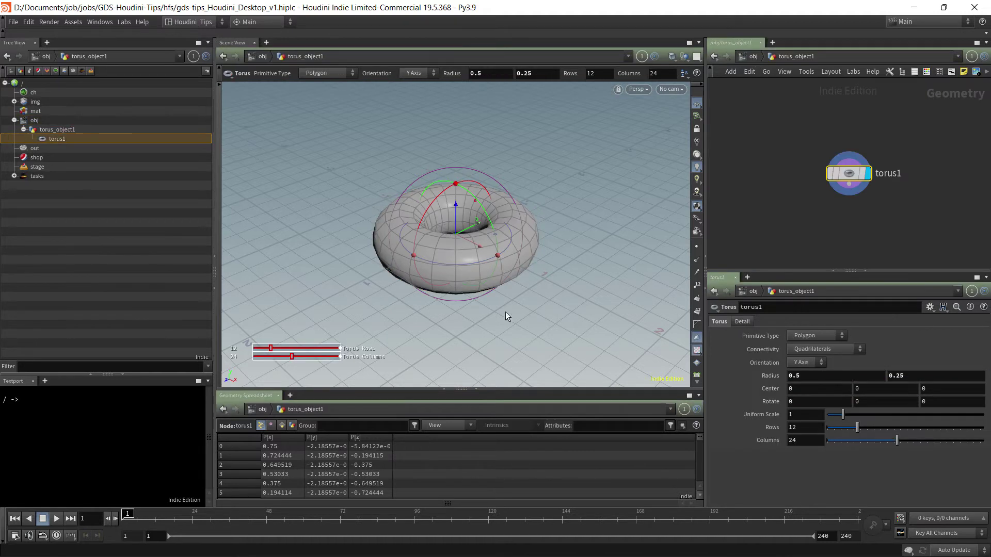
Save the scene, and save it again in the $HIP folder as version gds-tips_Houdini_Desktop_v2.hiplc
click(15, 23)
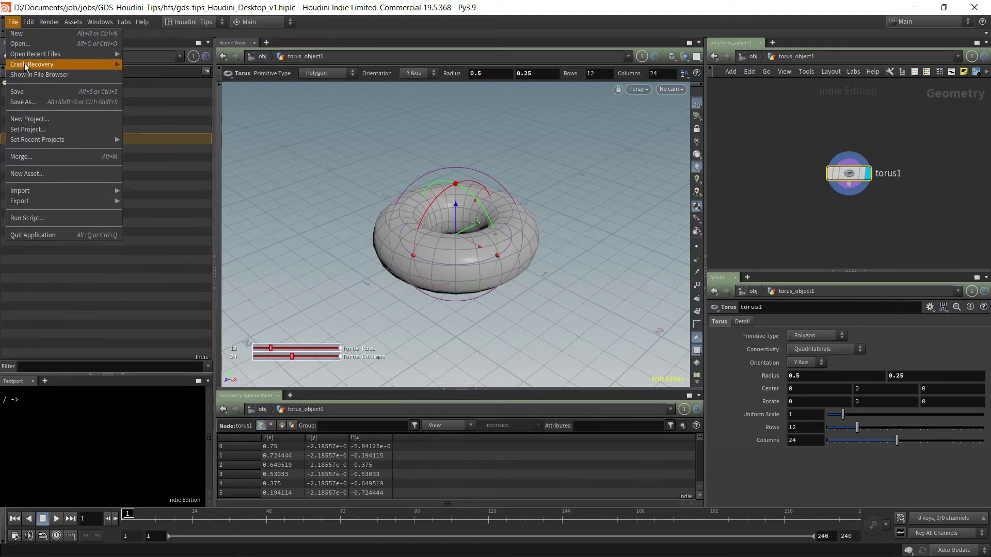
click(18, 91)
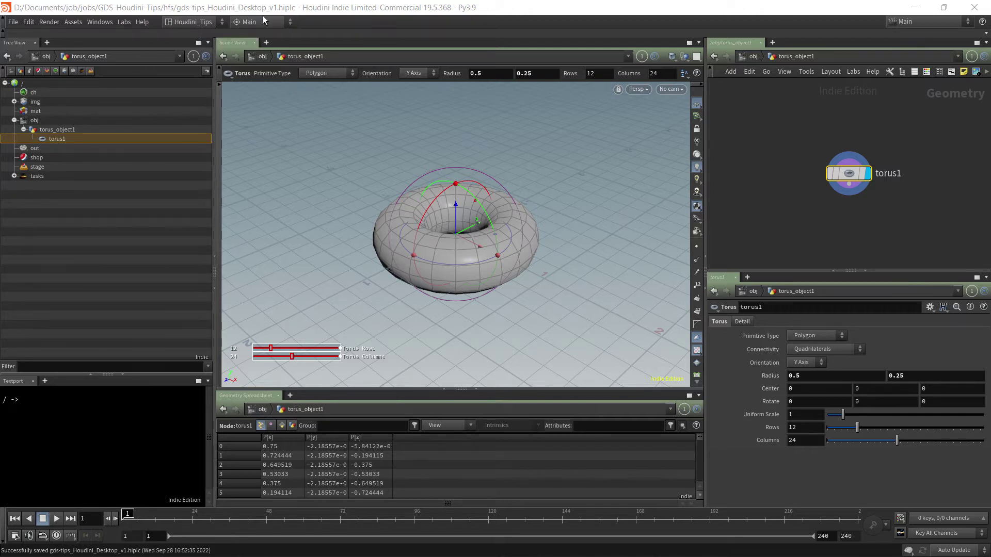
click(16, 23)
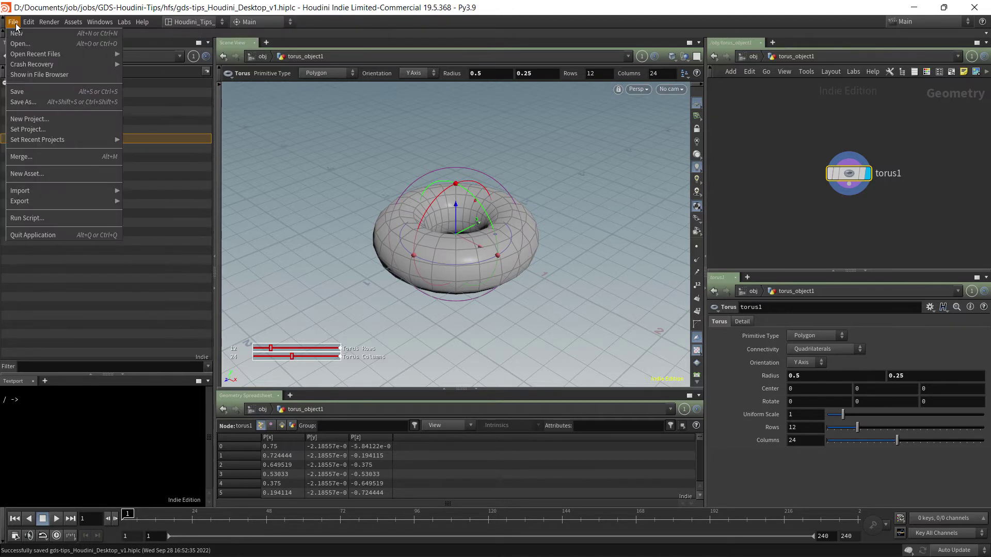
click(29, 103)
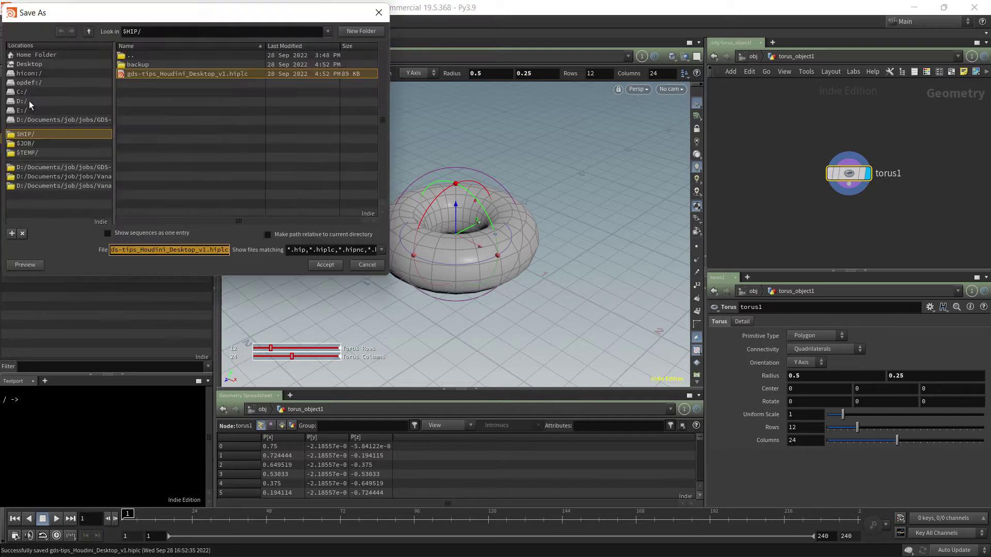
key(Right)
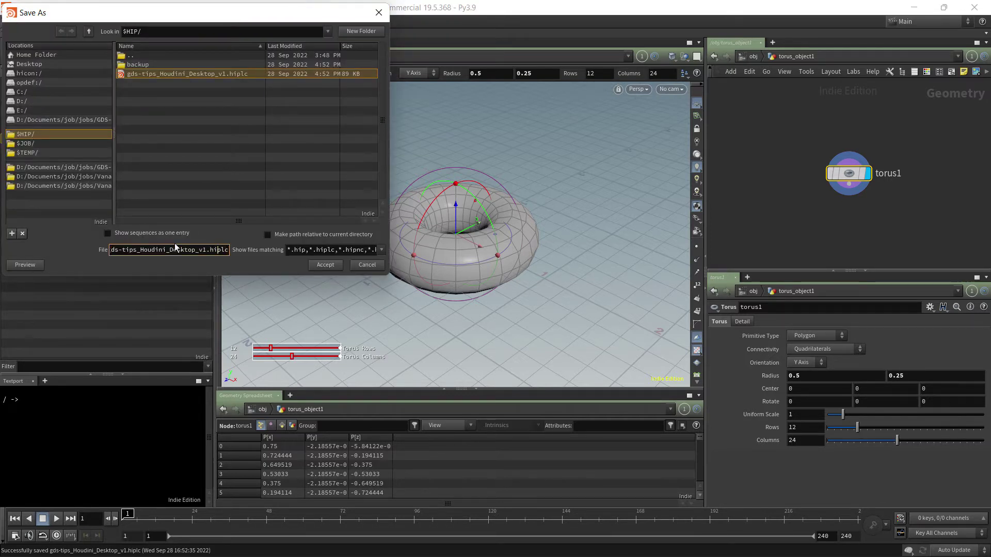
key(Left)
key(Left)
key(Delete)
text(2)
key(Return)
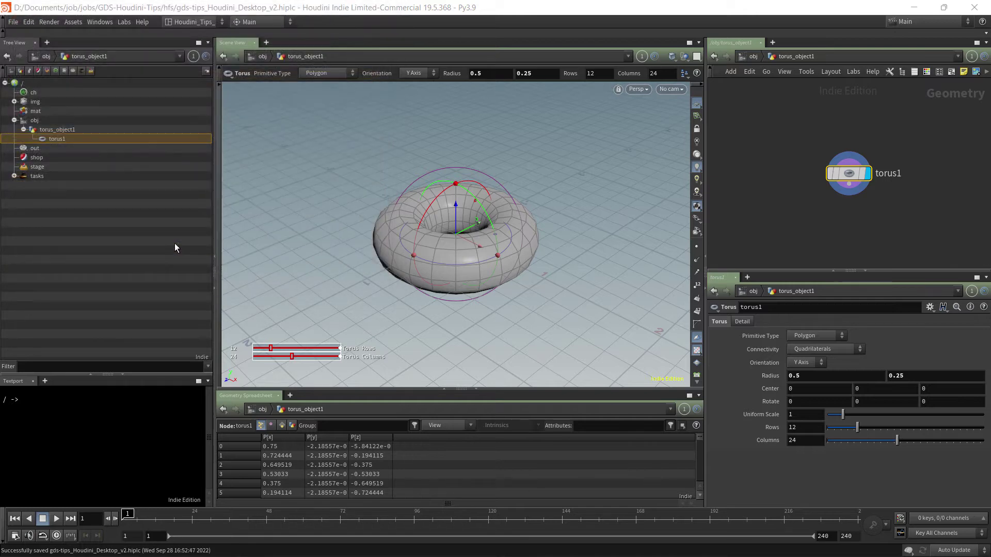
Run mwrite -i in the Textport to save the scene with an automatically incremented file name
click(91, 470)
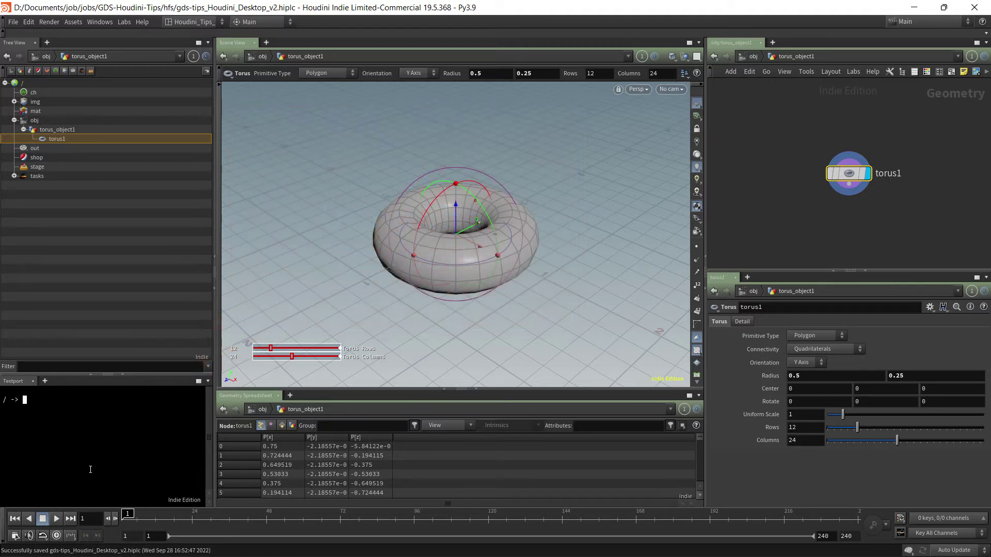
text(mwri)
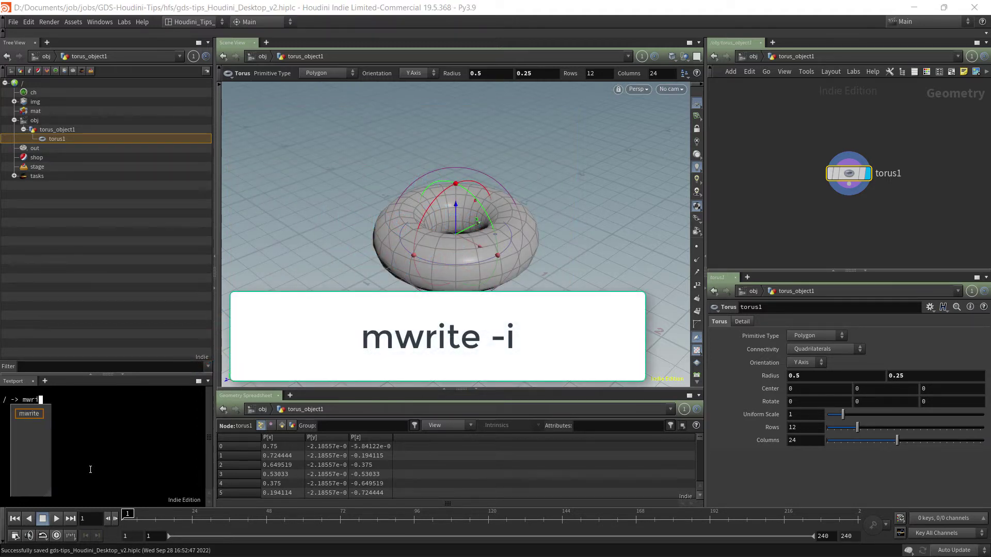
text(te )
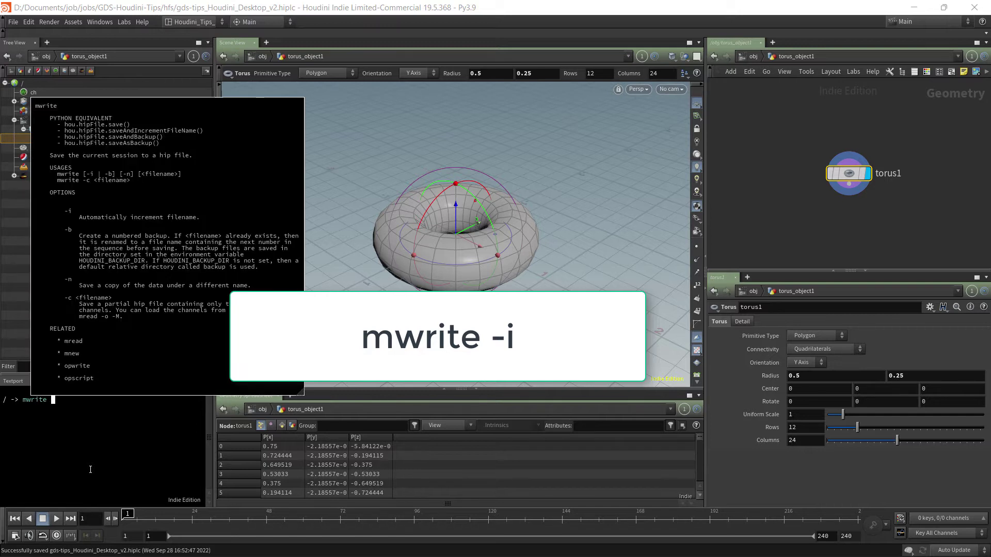
text(-i)
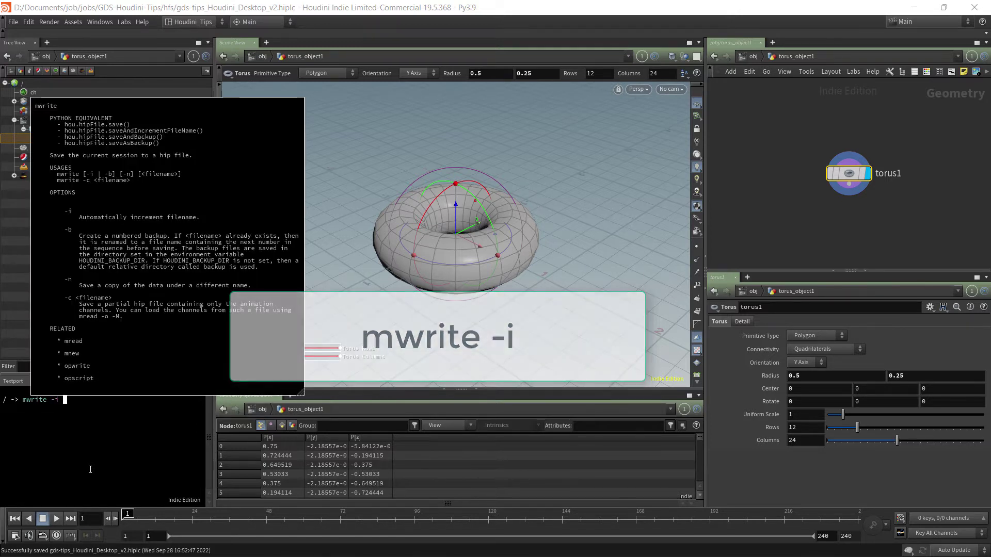
key(Return)
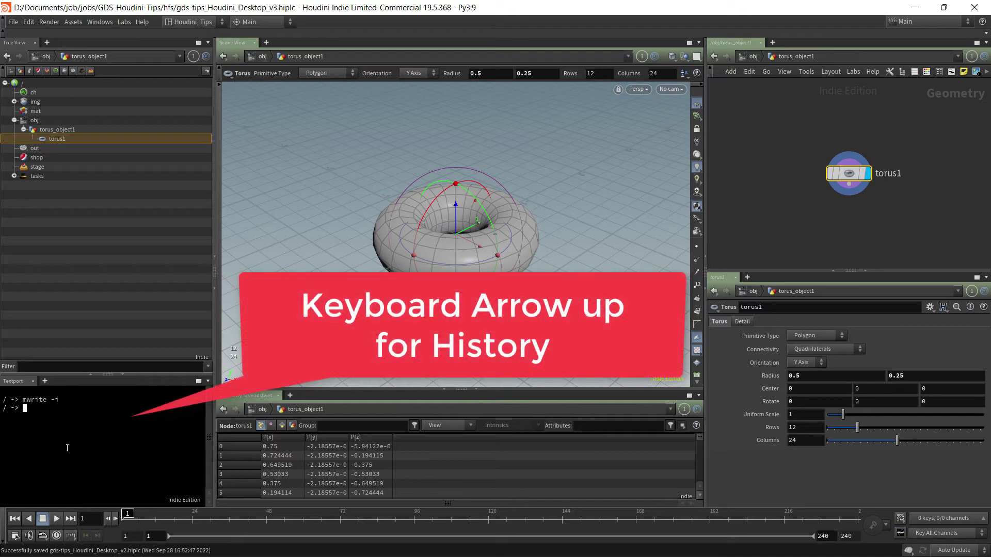
Recall and rerun mwrite -i in the Textport, and recall it again without the -i option to save the current version
key(Up)
key(Return)
key(Up)
key(BackSpace)
key(BackSpace)
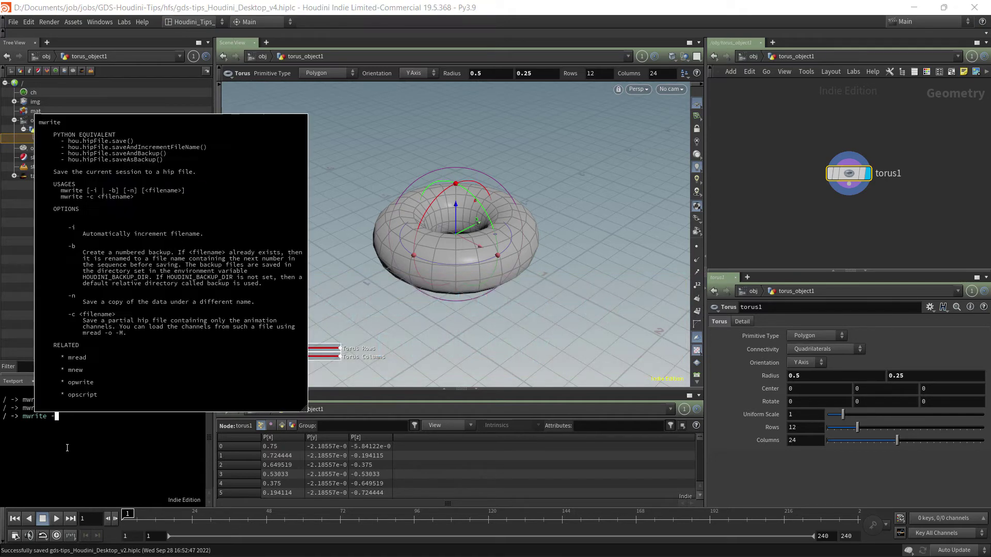
key(BackSpace)
key(Return)
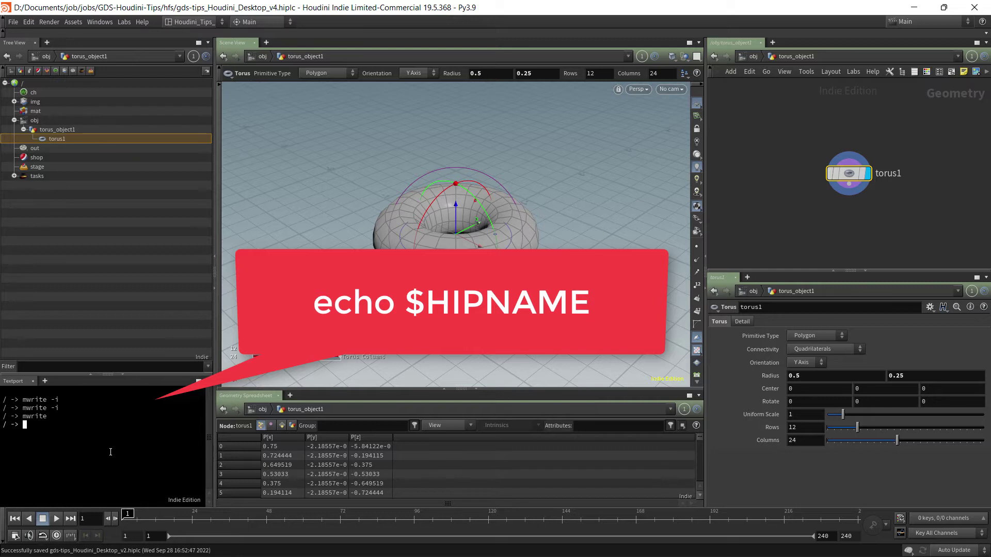
Try $HIPNAME alone in the Textport, and print the scene name with echo $HIPNAME
text($HIPNAME)
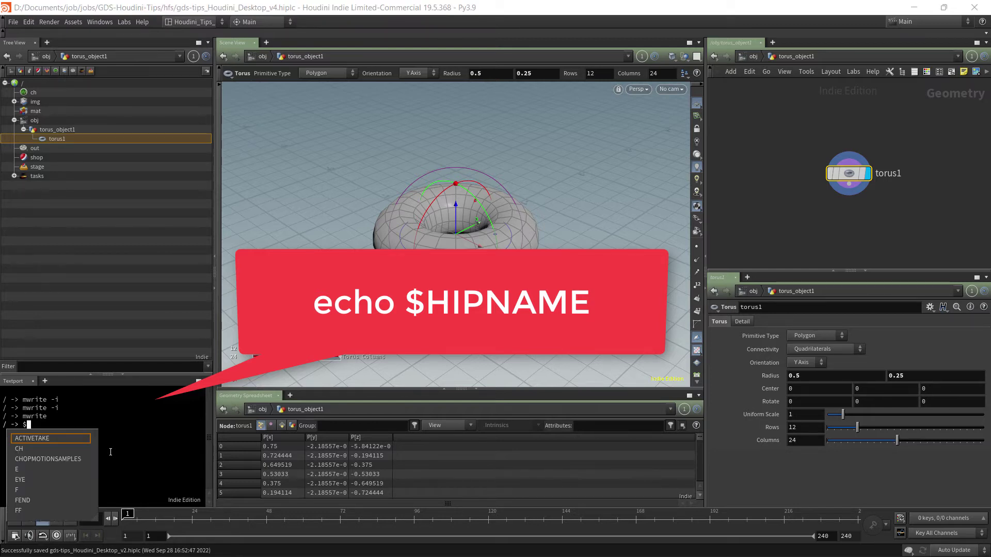
key(Return)
key(Up)
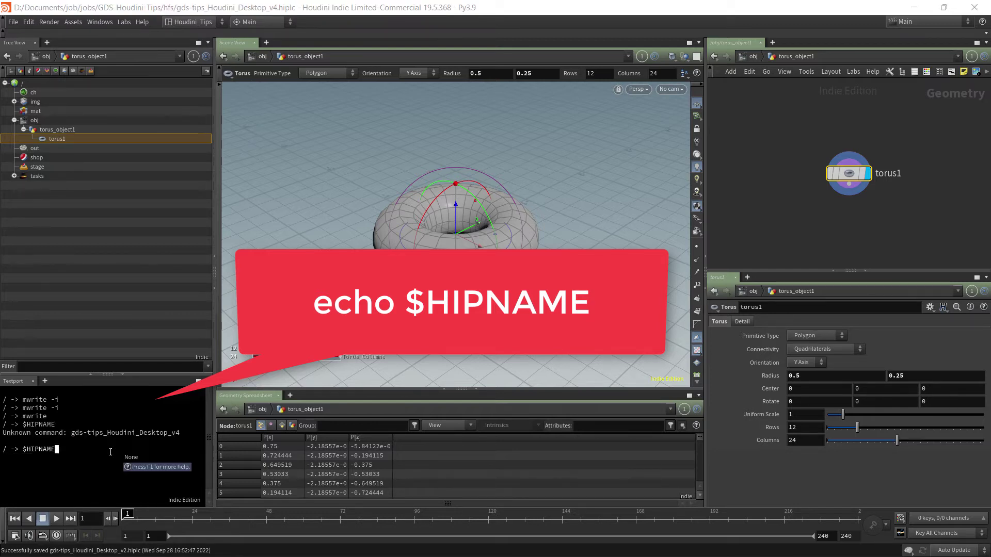
key(Left)
key(Home)
text(echo)
key(Return)
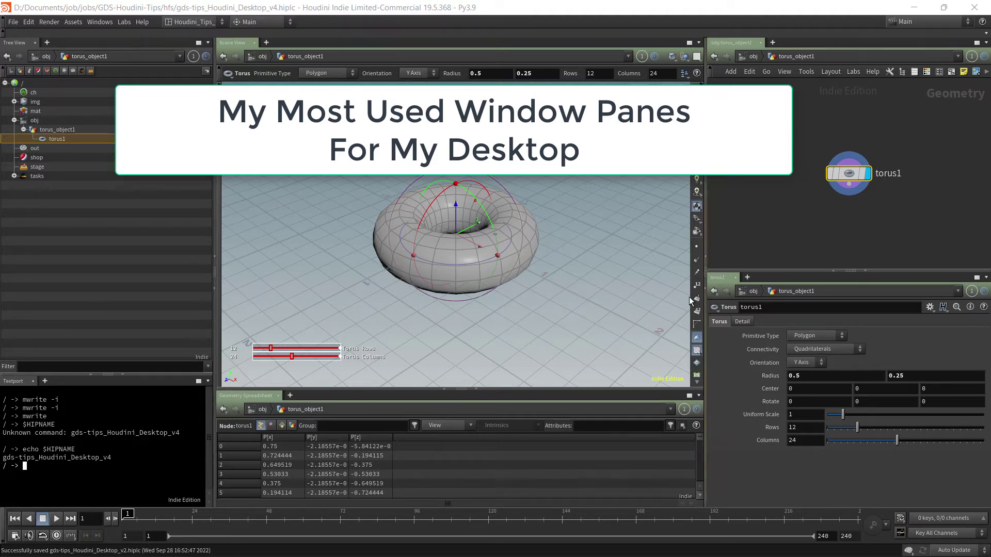
Narrow the Tree View and Textport panes to give the Scene View and Geometry Spreadsheet more width
drag(214, 244, 131, 244)
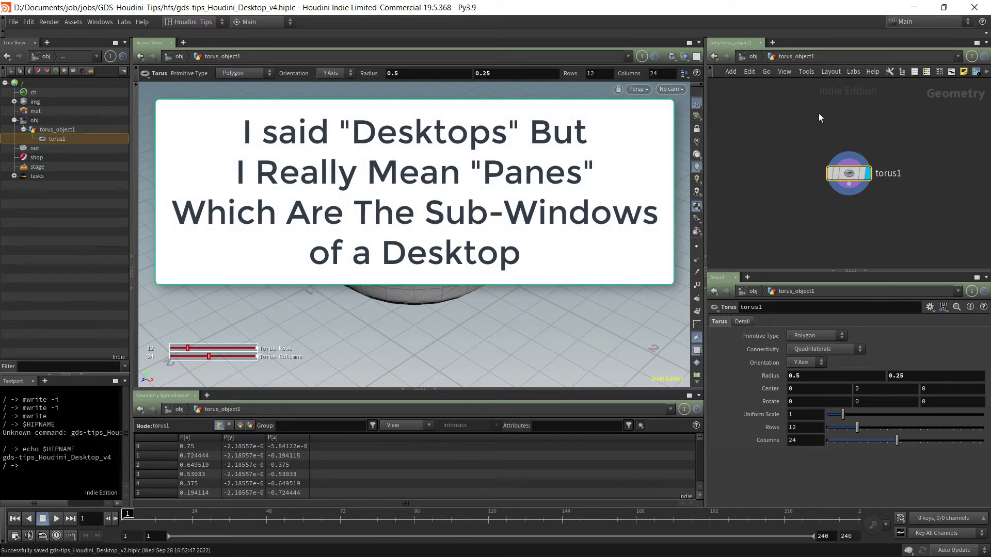
click(986, 45)
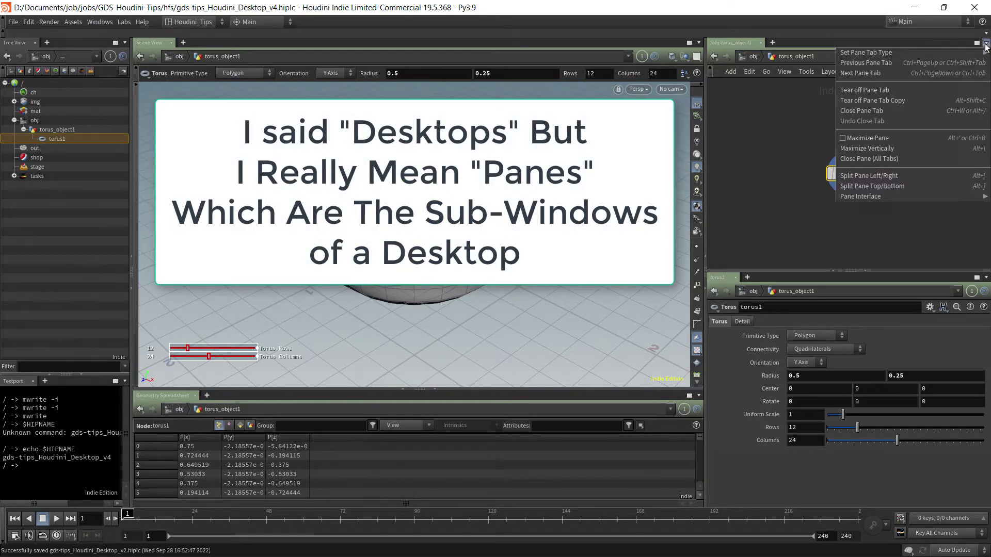
mouse_move(869, 54)
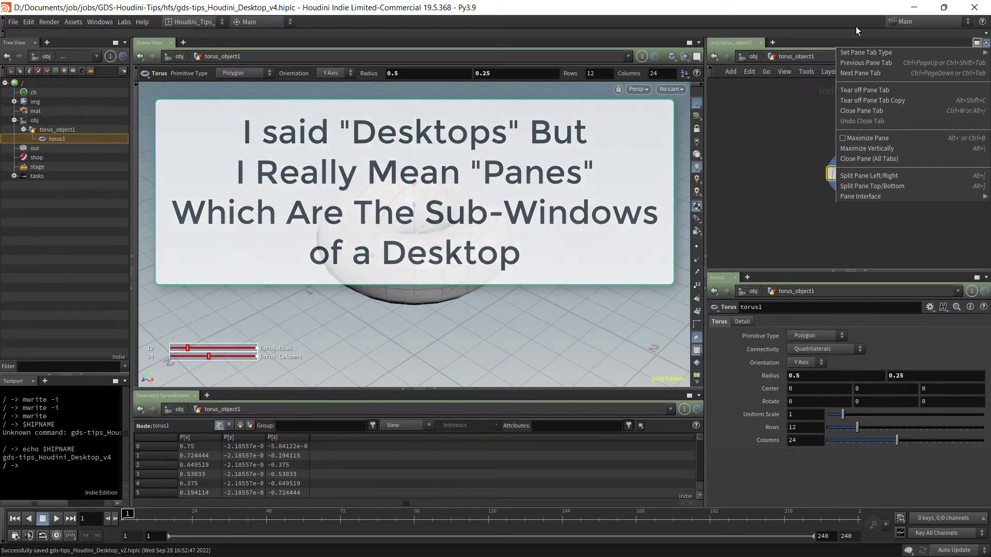
click(817, 38)
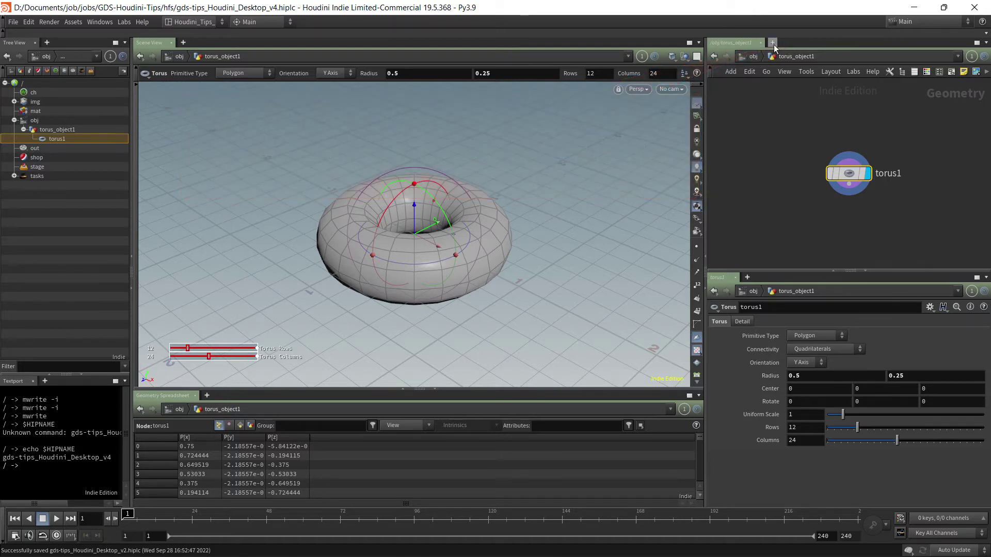
Add a Material Palette pane tab next to the torus_object1 network view
click(773, 43)
mouse_move(778, 64)
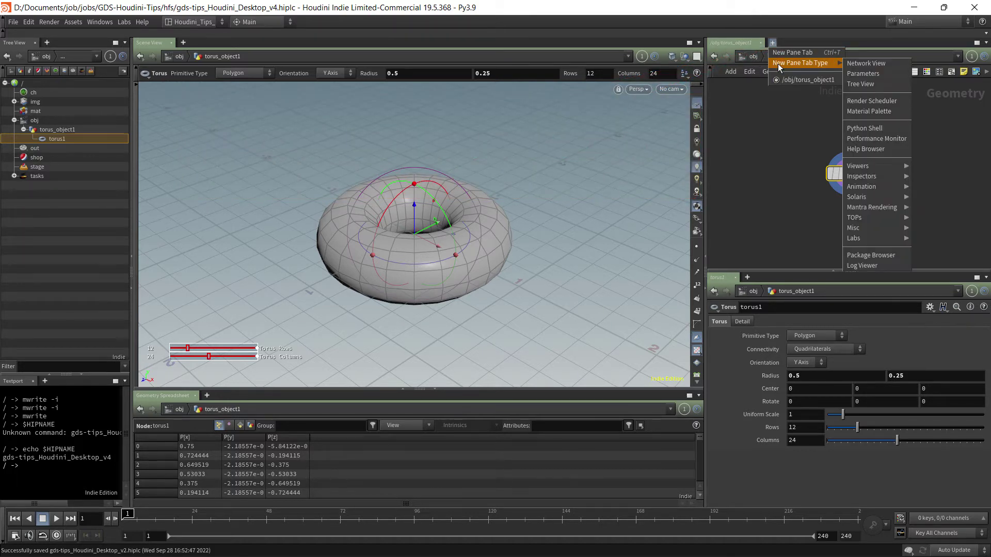
click(891, 116)
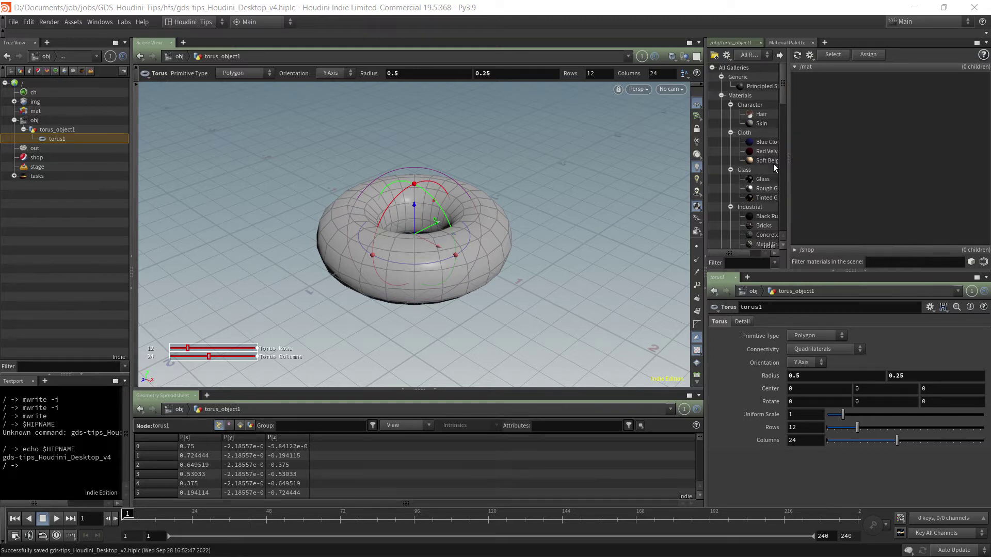
Switch back and forth between the network view and the Material Palette to compare the two panes
click(734, 40)
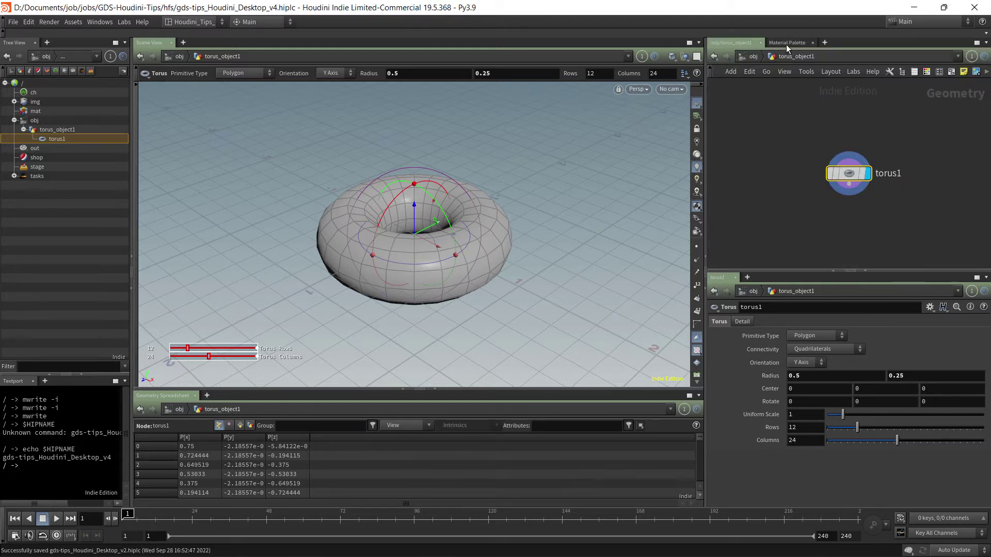
click(785, 44)
click(745, 44)
click(794, 44)
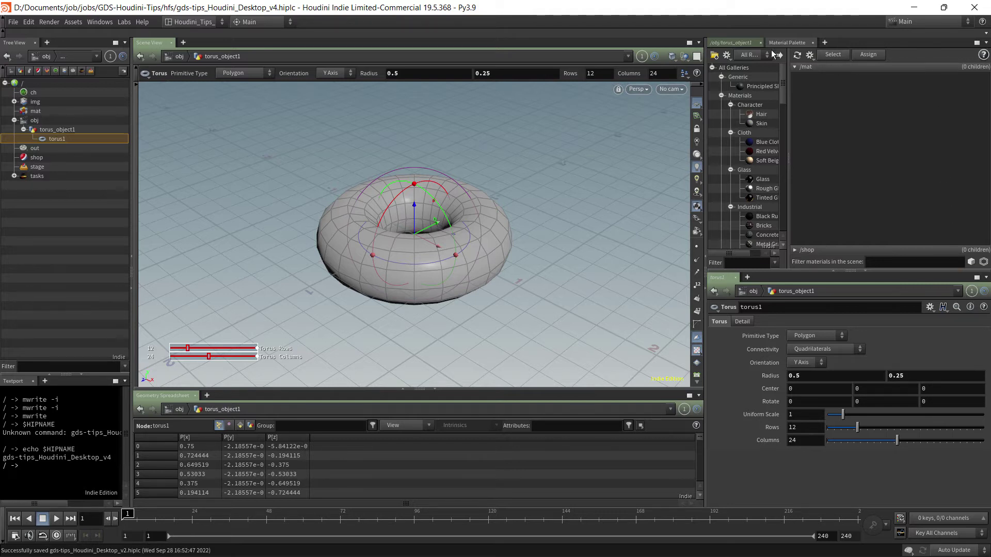
click(726, 44)
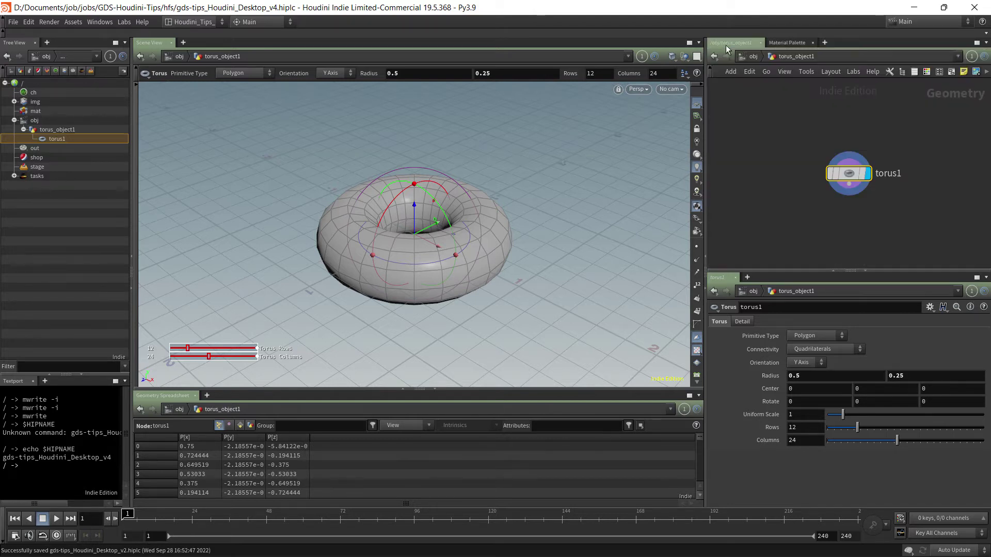
Apply the Gold material from the Material Palette's Metallic group to the torus in the Scene View
click(800, 41)
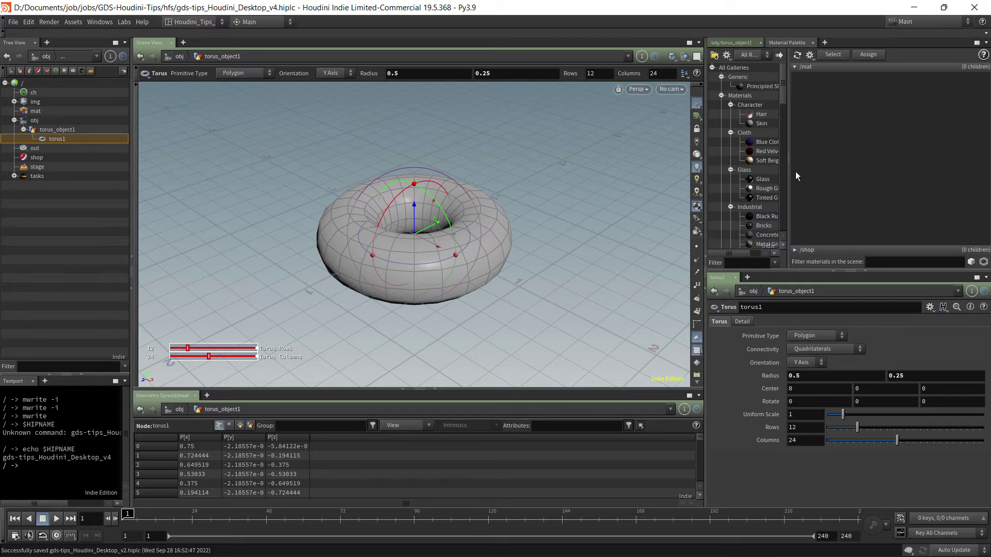
scroll(761, 166, down, 7)
click(747, 180)
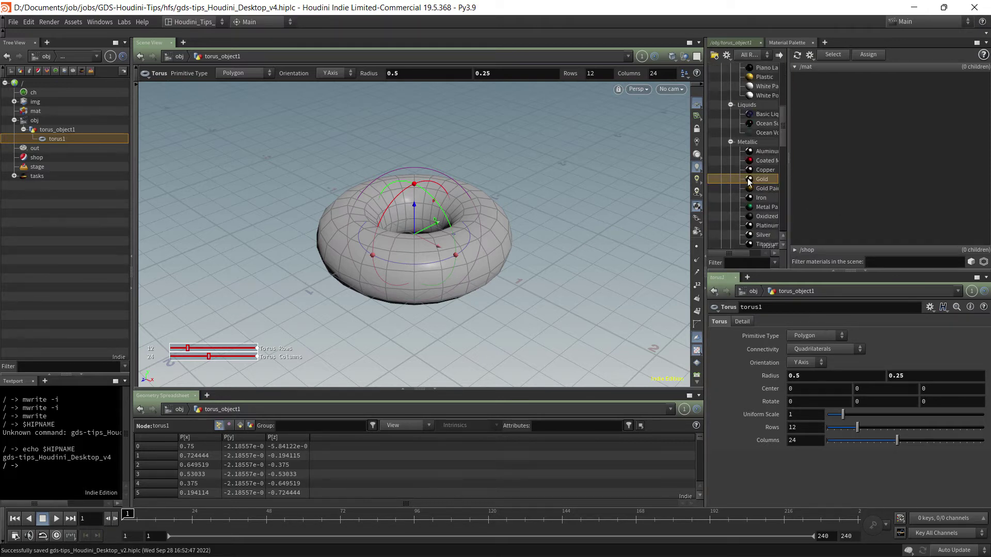
drag(749, 180, 514, 223)
drag(565, 256, 487, 251)
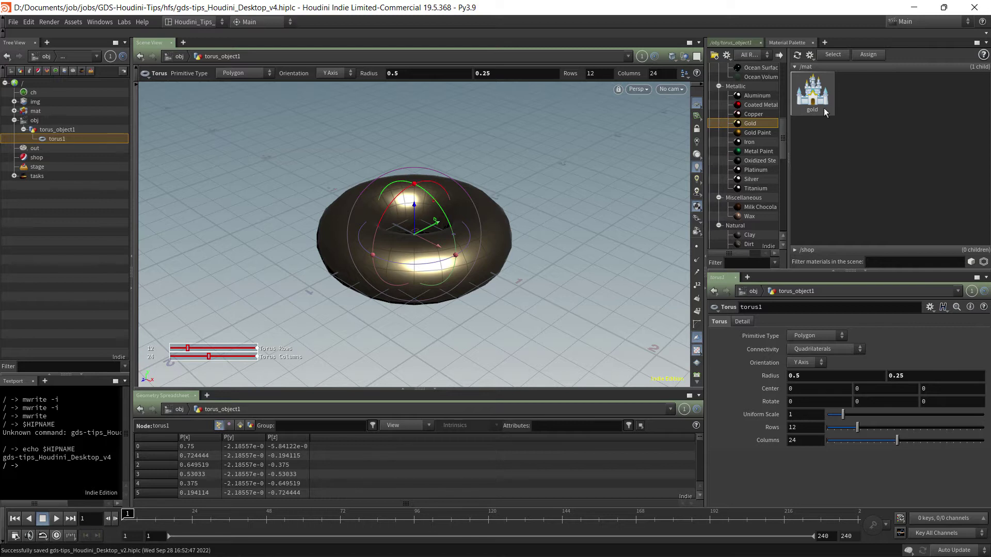
Return to the network view, go up to the obj level and deselect torus_object1
click(733, 43)
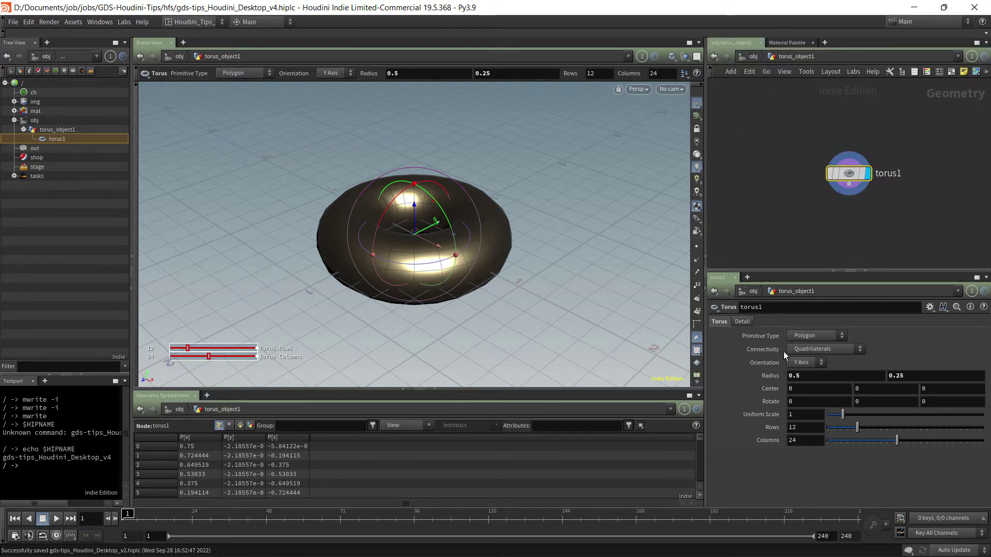
click(753, 291)
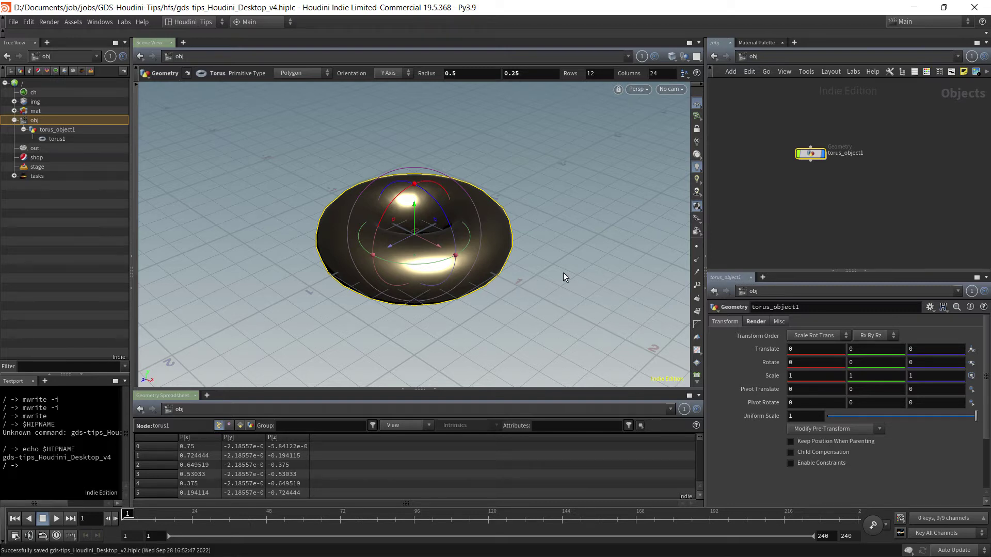
click(747, 243)
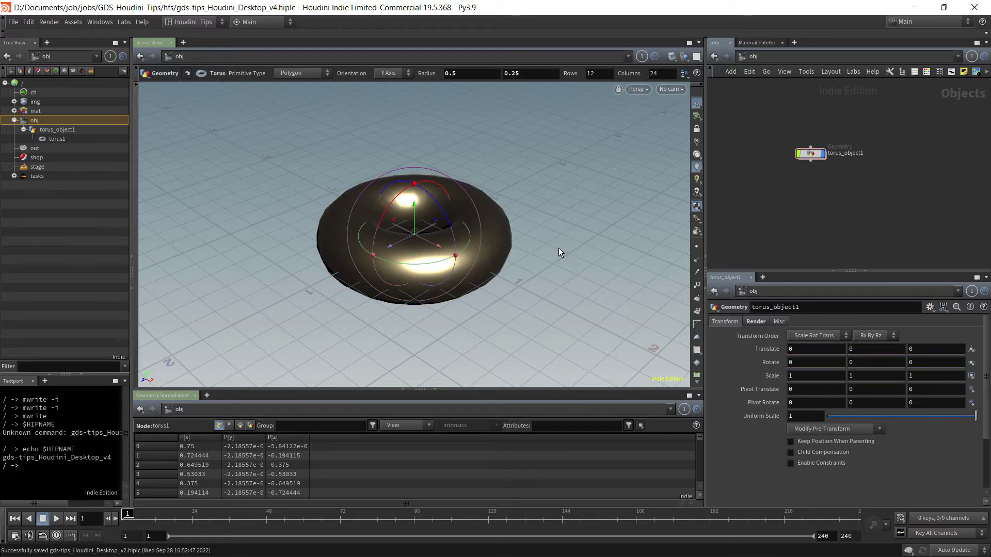
Add a Grid object to the obj network below torus_object1
key(Tab)
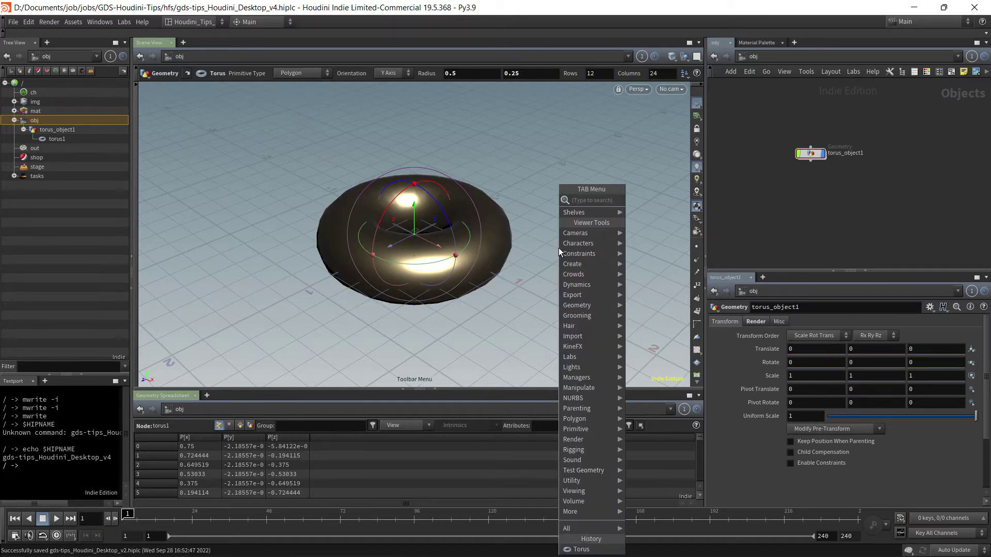
key(Tab)
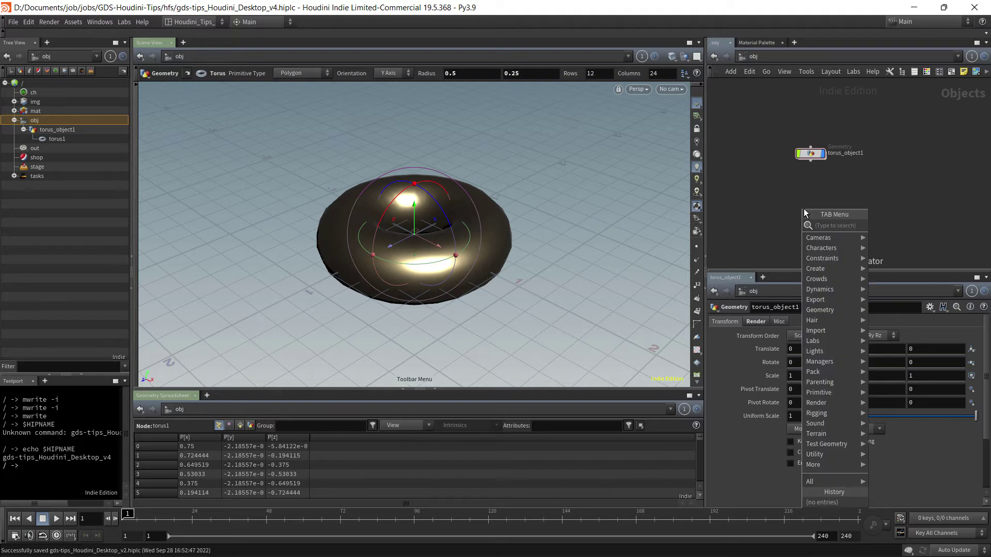
text(grid)
key(Return)
key(Return)
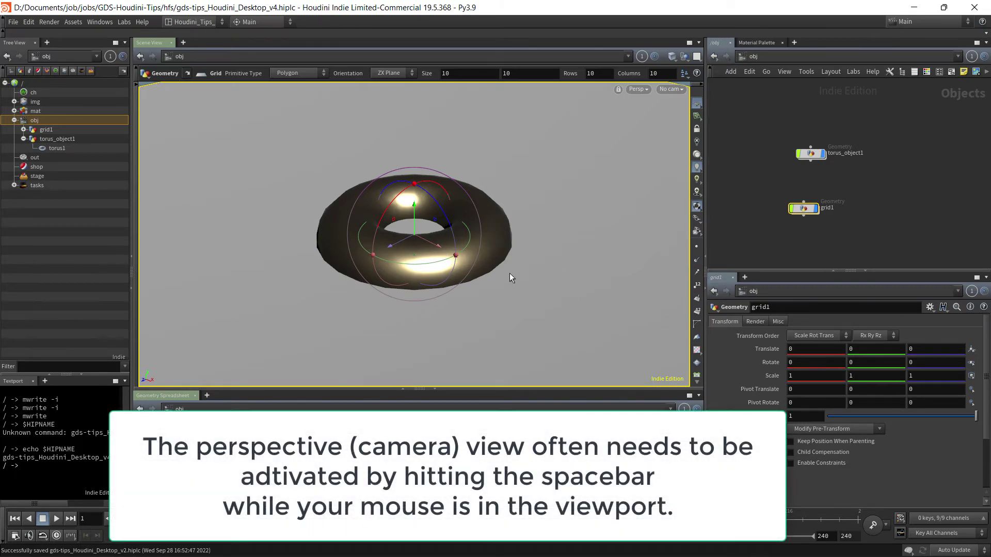
Activate the perspective view tool and inspect the gold torus on the grid by zooming, panning and tumbling
right_click(569, 267)
click(549, 263)
key(space)
scroll(542, 268, down, 5)
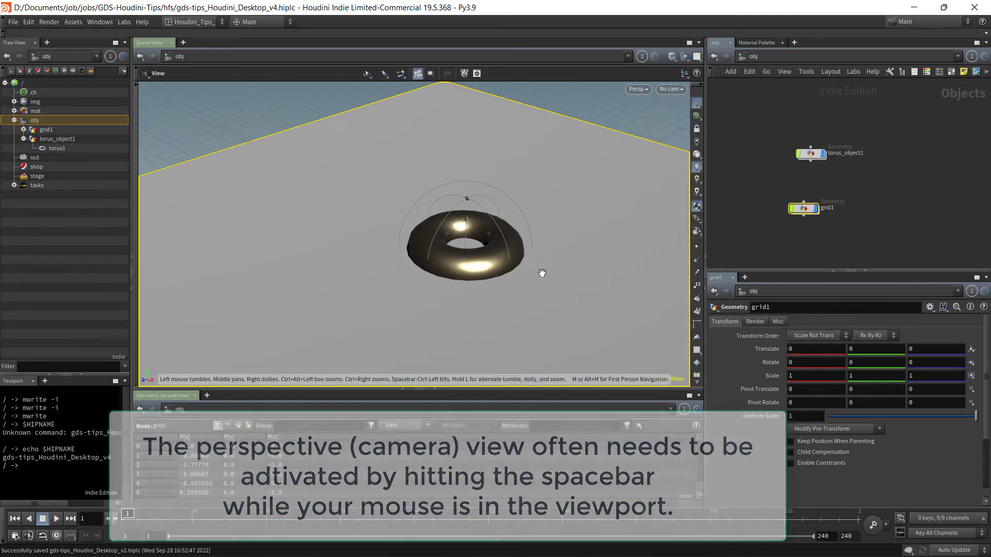
drag(537, 265, 574, 320)
middle_drag(574, 320, 528, 305)
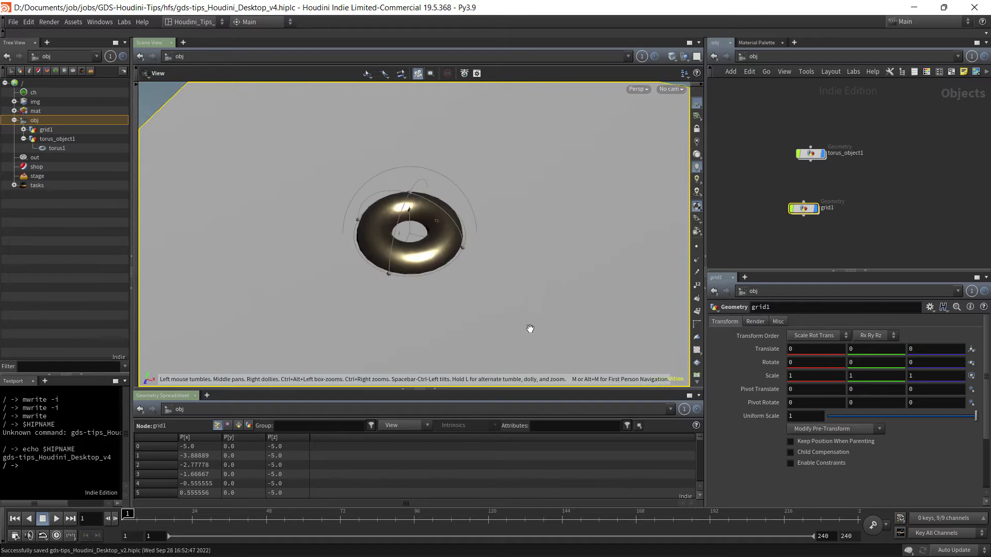
scroll(527, 331, down, 3)
scroll(529, 330, up, 2)
scroll(530, 329, down, 5)
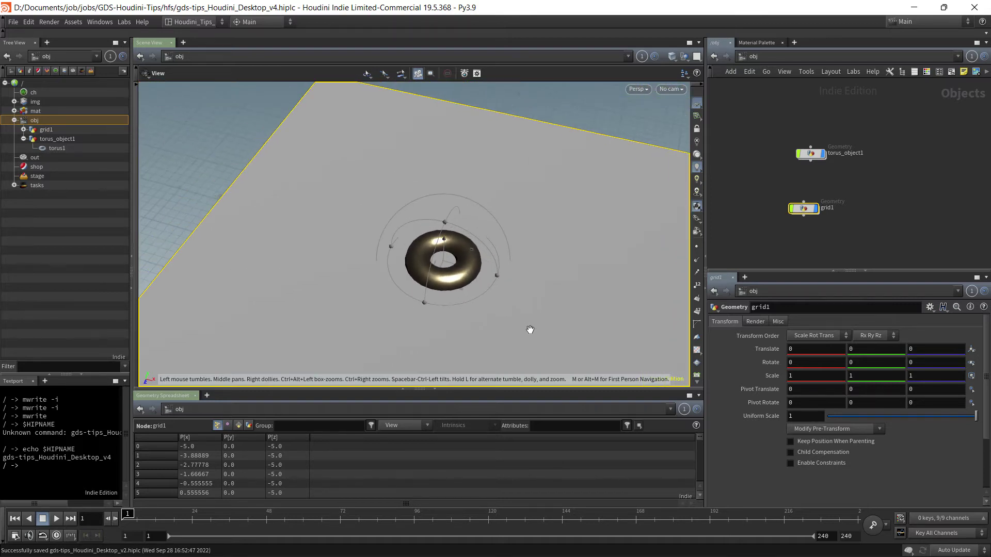
scroll(530, 329, up, 2)
scroll(529, 331, down, 5)
scroll(528, 333, up, 3)
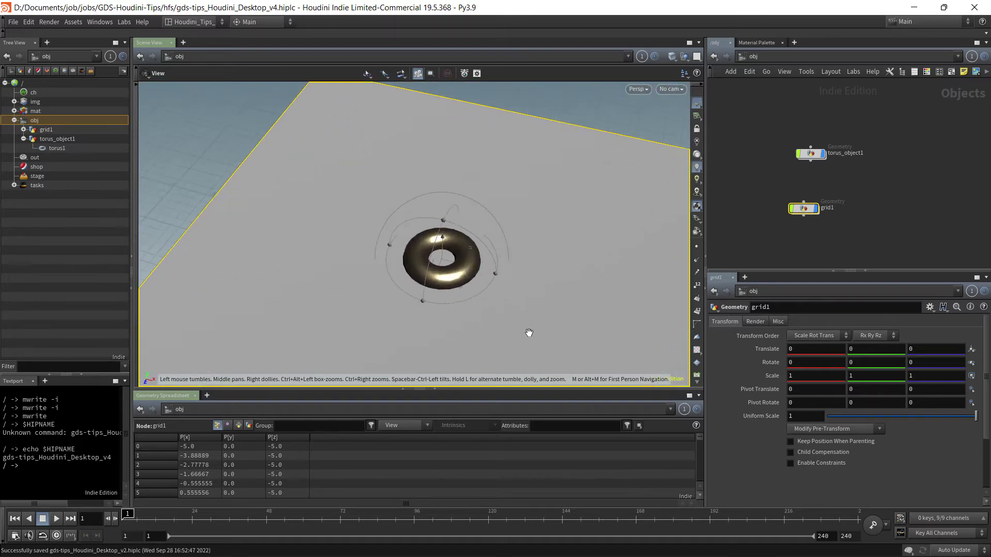
scroll(531, 308, down, 4)
drag(530, 299, 543, 329)
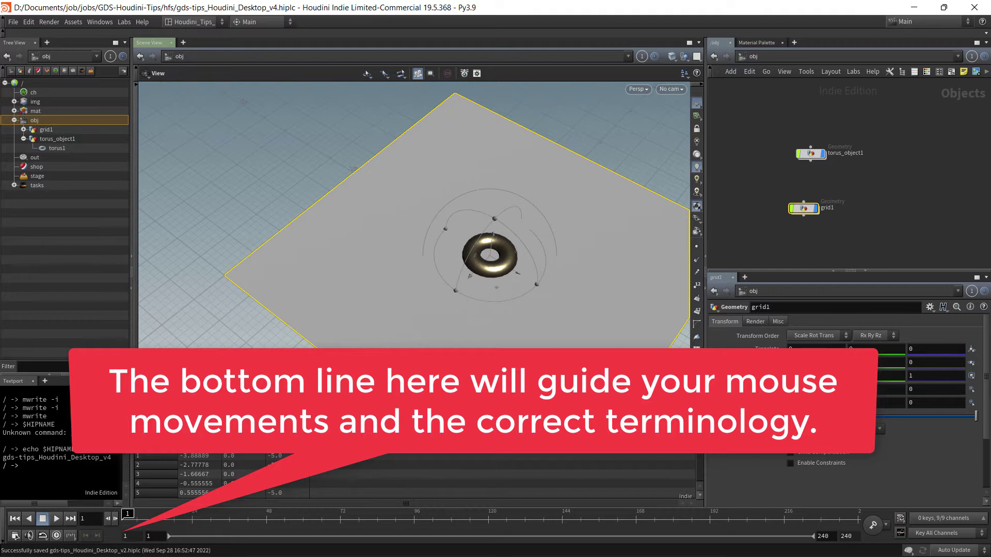
Rotate the grid about 18.6 degrees around its X axis with the transform handle
mouse_move(307, 296)
mouse_down()
mouse_move(297, 276)
mouse_move(312, 296)
mouse_move(313, 283)
mouse_up()
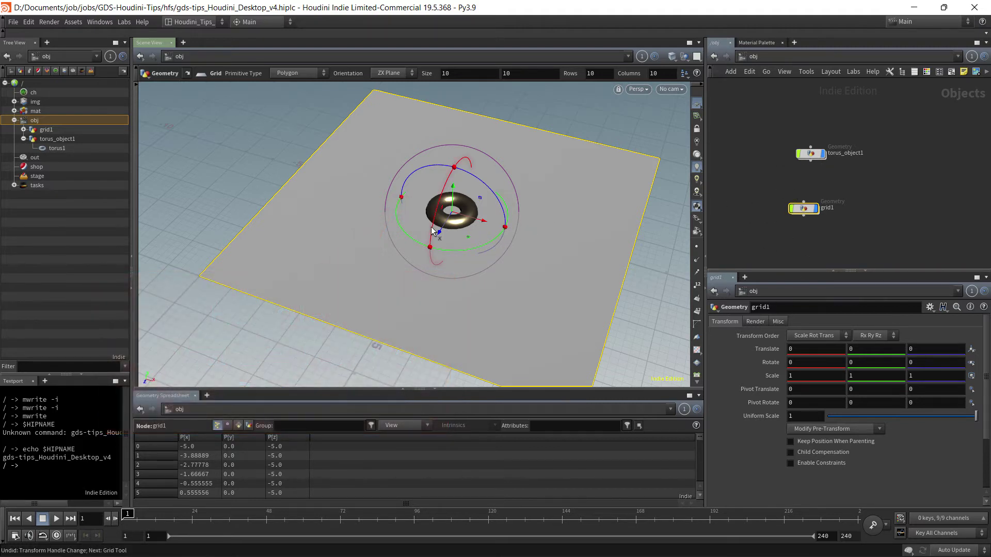
drag(433, 218, 431, 249)
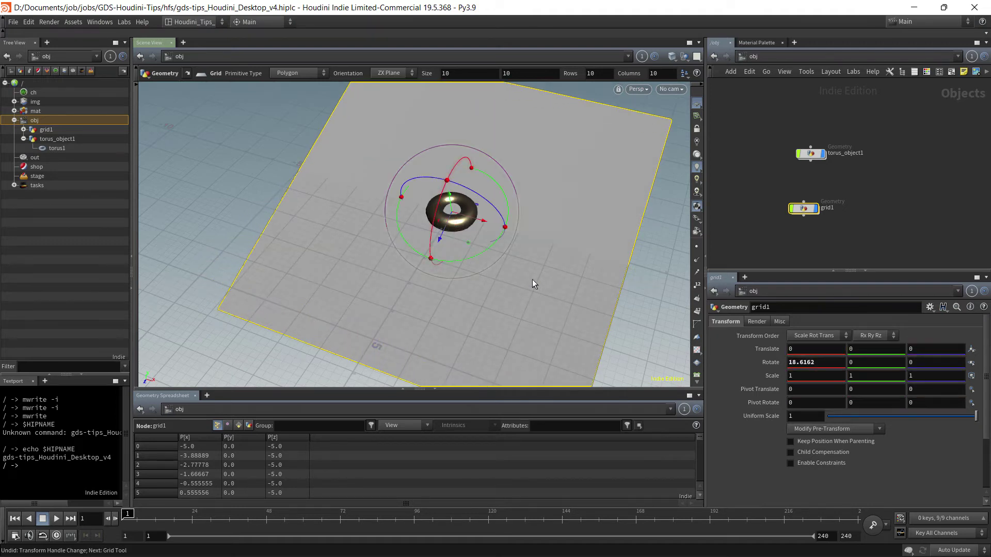
Set the grid object's X rotation to 0
click(832, 363)
text(0)
key(Return)
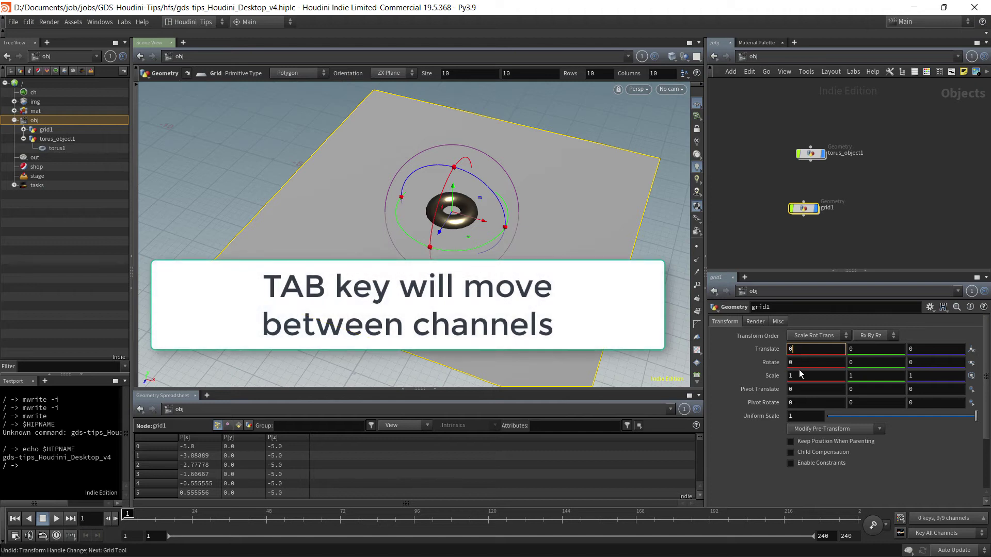
Step through the grid object's Translate, Rotate and Scale channels one after another
key(Tab)
key(Tab)
key(Tab)
key(Tab)
key(Tab)
key(Tab)
key(Tab)
key(Tab)
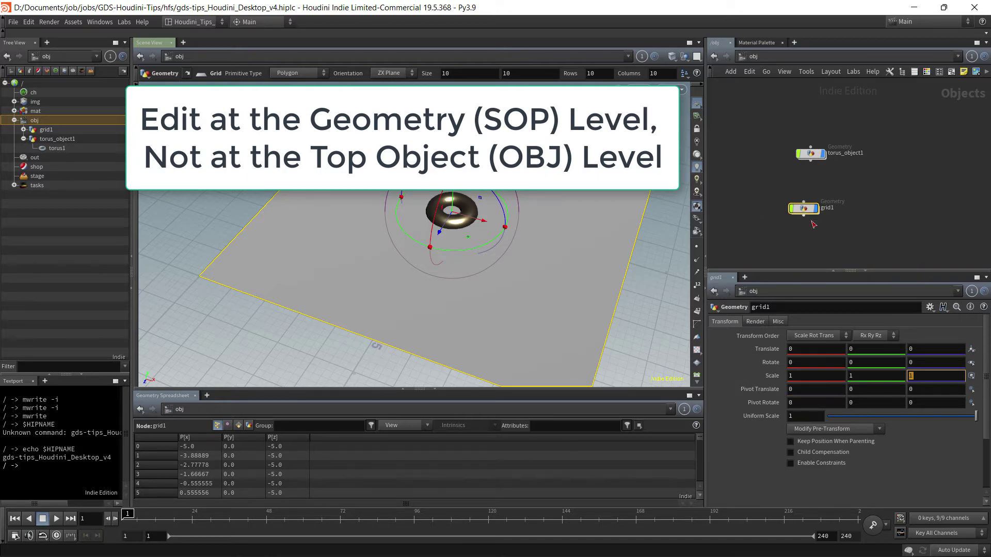
Go inside grid1 to its geometry level and shrink its Size uniformly to 4.531 with the value ladder
drag(751, 242, 871, 184)
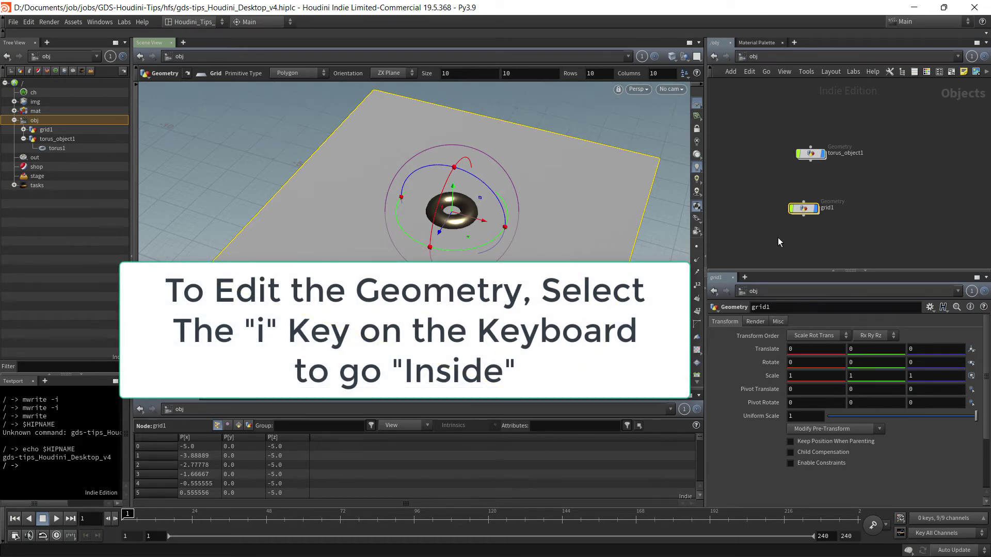
key(i)
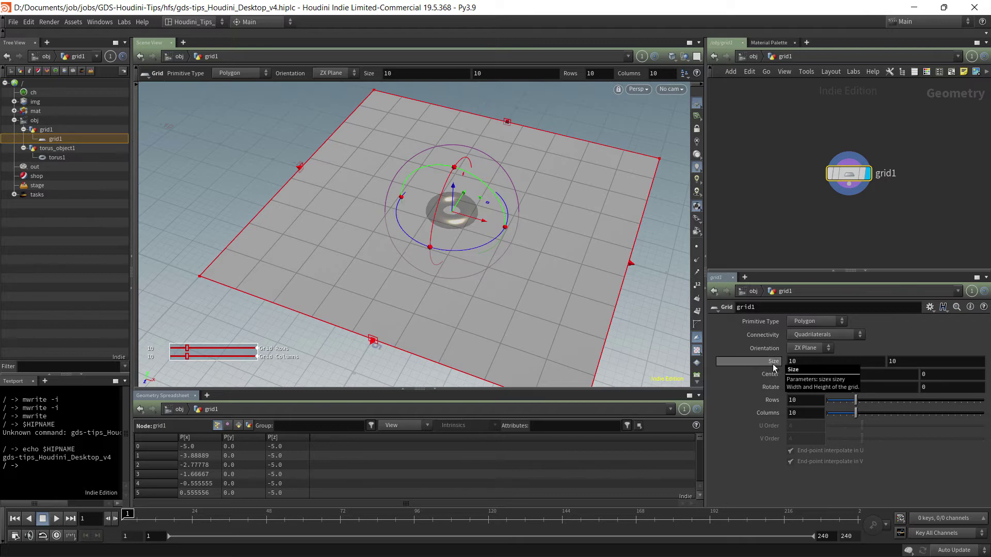
mouse_move(772, 363)
middle_down()
mouse_move(787, 362)
mouse_move(769, 373)
mouse_move(768, 365)
middle_up()
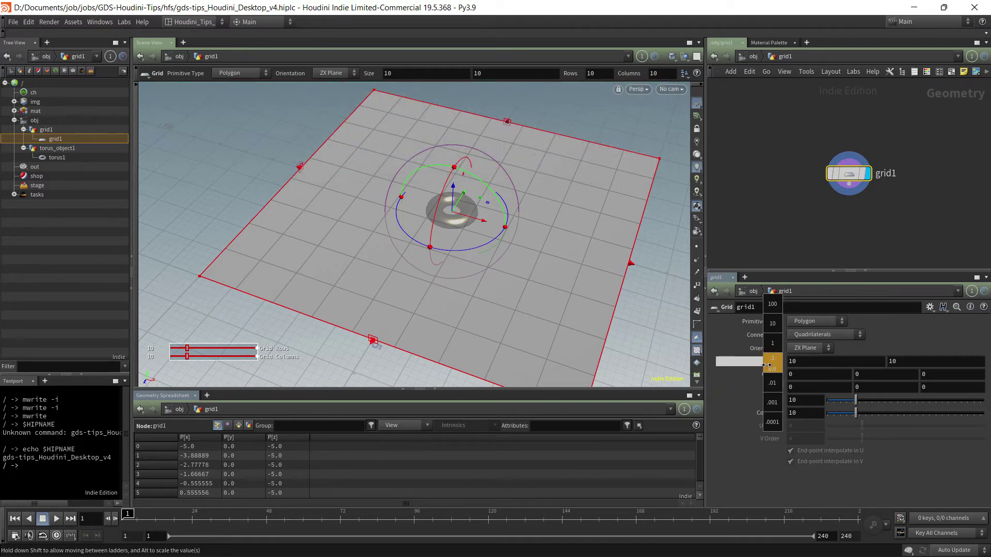
middle_drag(766, 365, 511, 400)
middle_drag(775, 364, 791, 404)
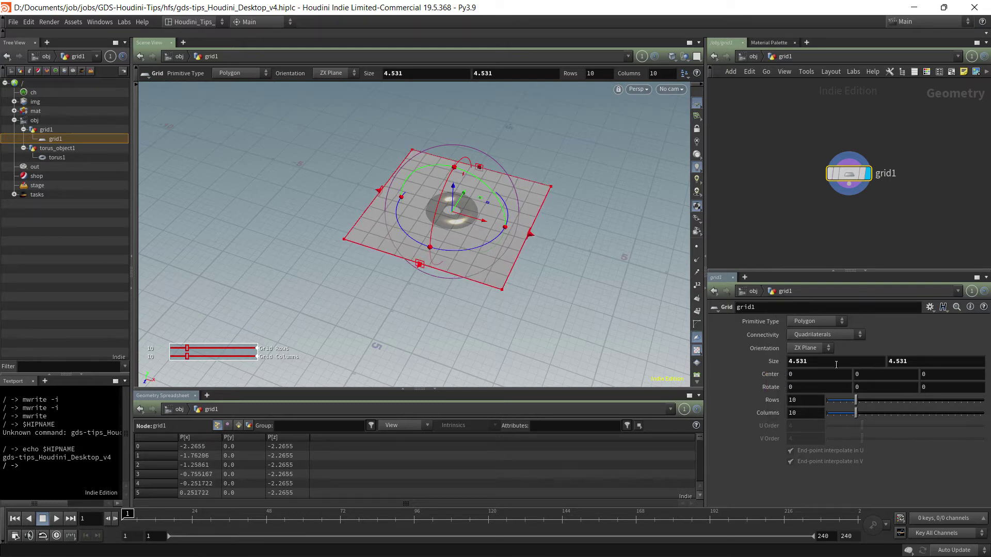
Set the grid's Size to 5 by 5
double_click(833, 365)
text(5)
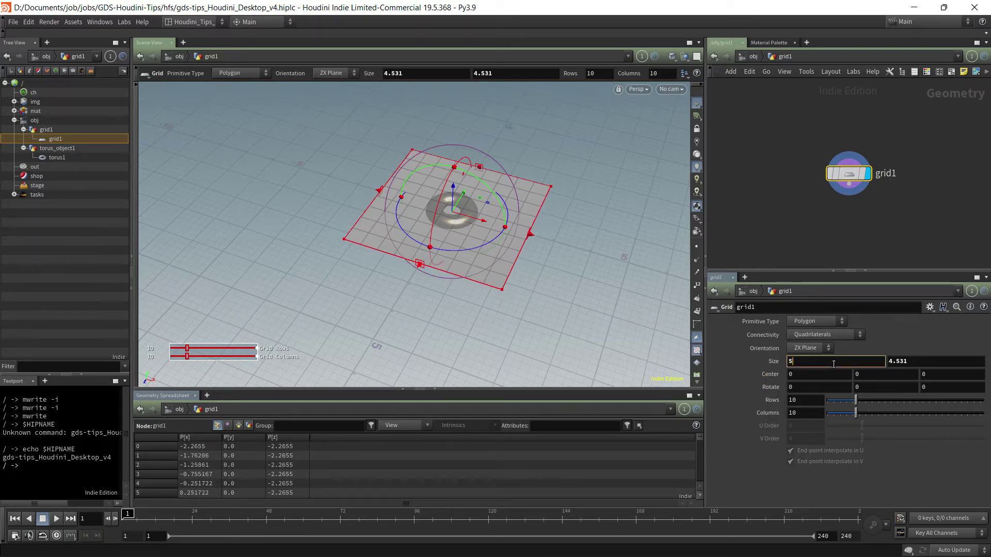
key(Tab)
text(5)
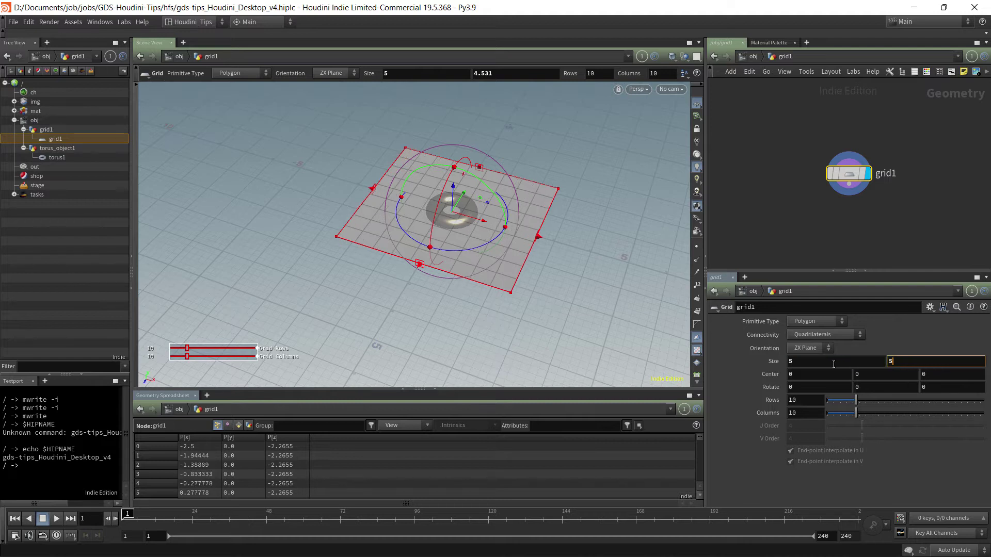
key(Return)
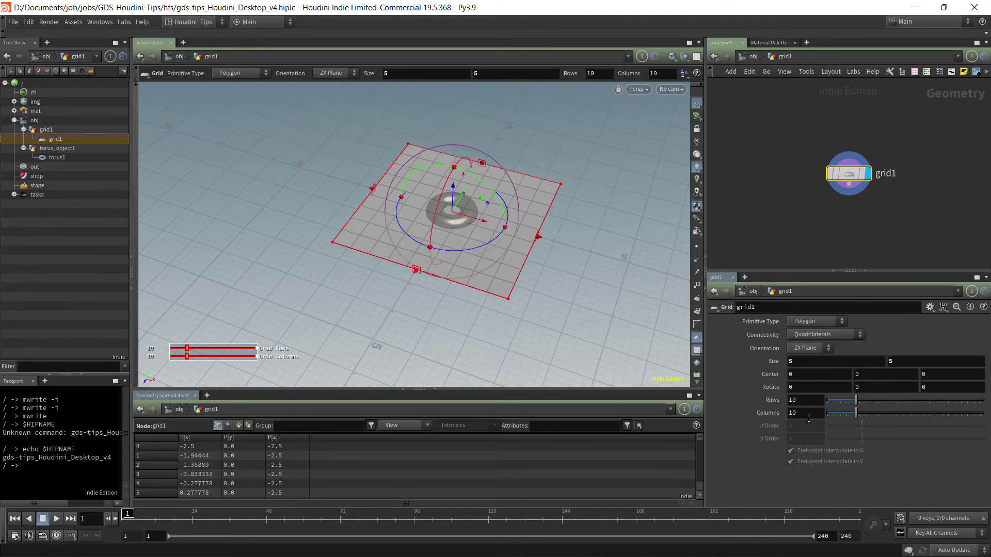
Set the grid's Rows to 8 and link Columns to Rows by copying the Rows parameter and pasting it as a relative reference
mouse_move(854, 401)
mouse_down()
mouse_move(840, 402)
mouse_move(896, 414)
mouse_move(849, 401)
mouse_up()
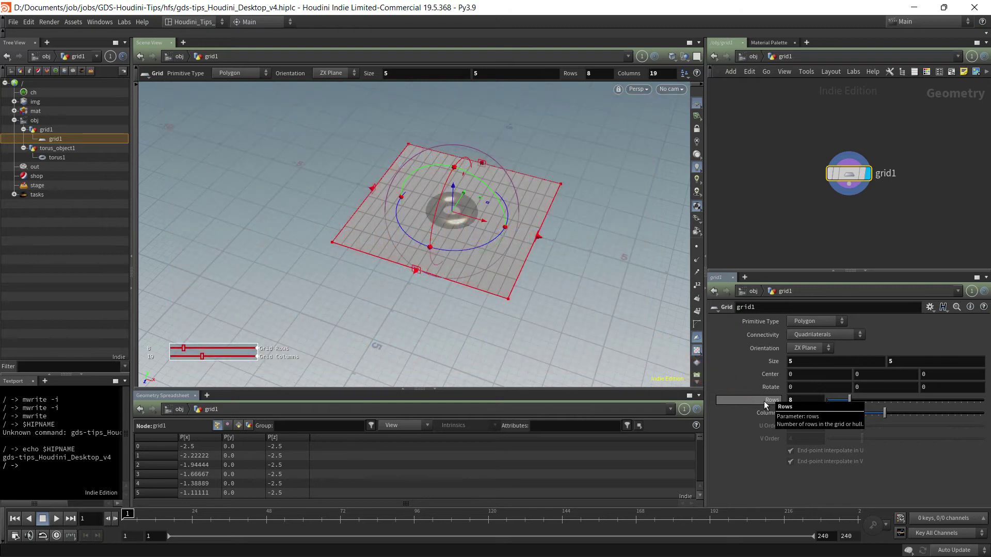
right_click(763, 401)
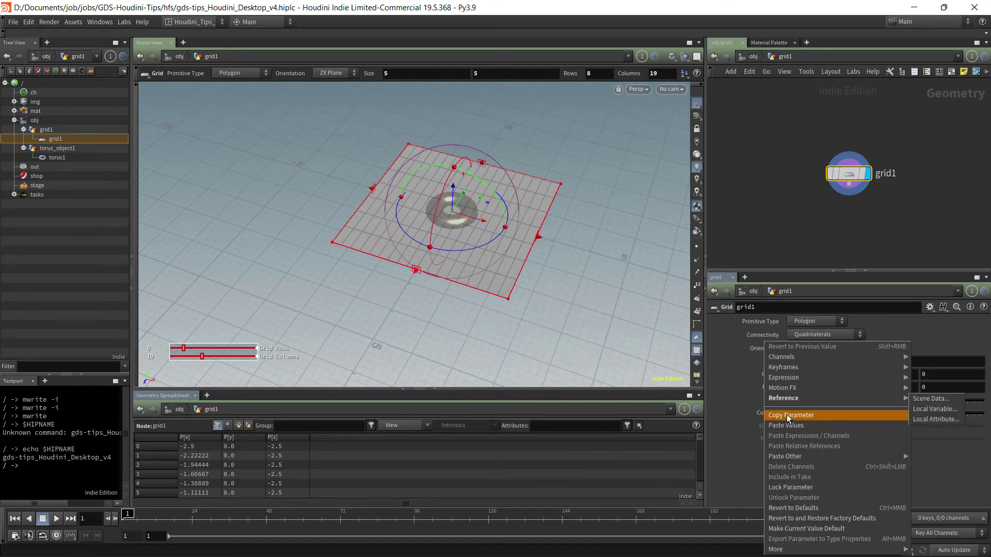
click(786, 414)
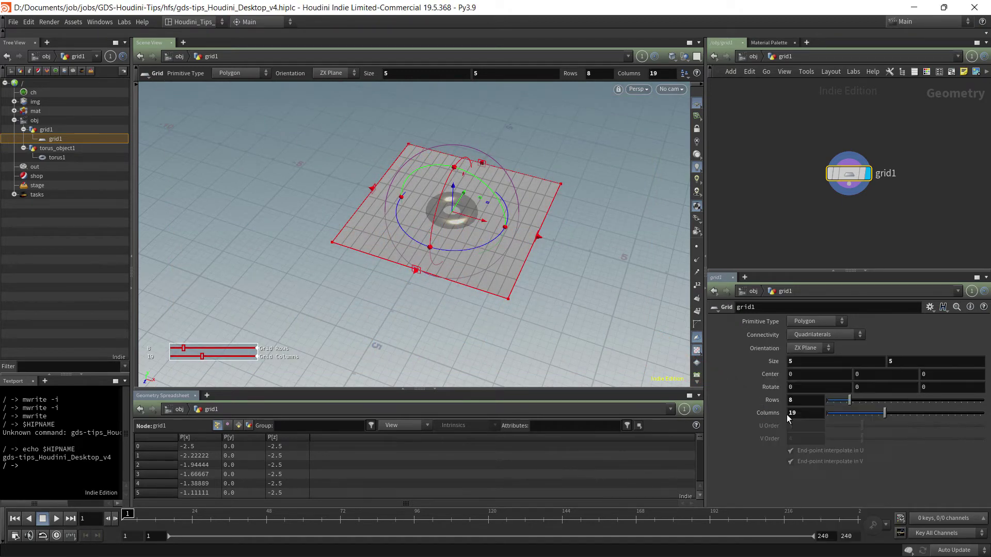
right_click(756, 416)
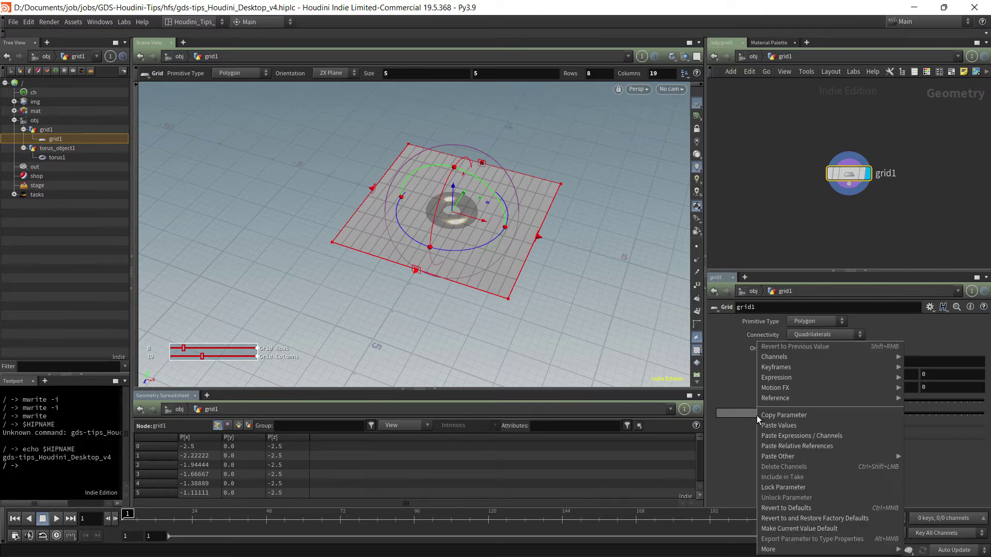
click(777, 446)
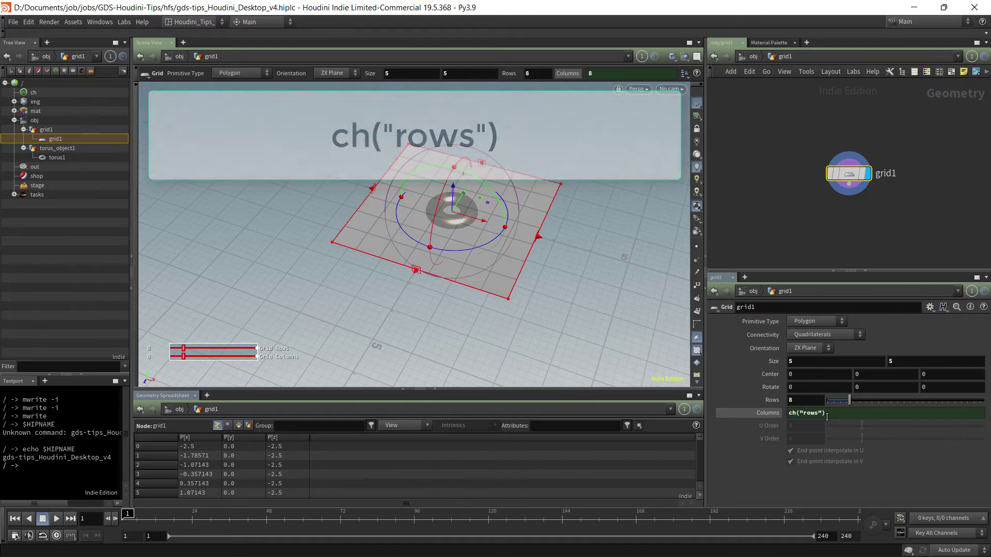
Test the Columns link by raising Rows to 12 and finally 15, toggling Columns between its expression and value in between
mouse_move(849, 400)
mouse_down()
mouse_move(871, 399)
mouse_move(841, 407)
mouse_move(863, 405)
mouse_up()
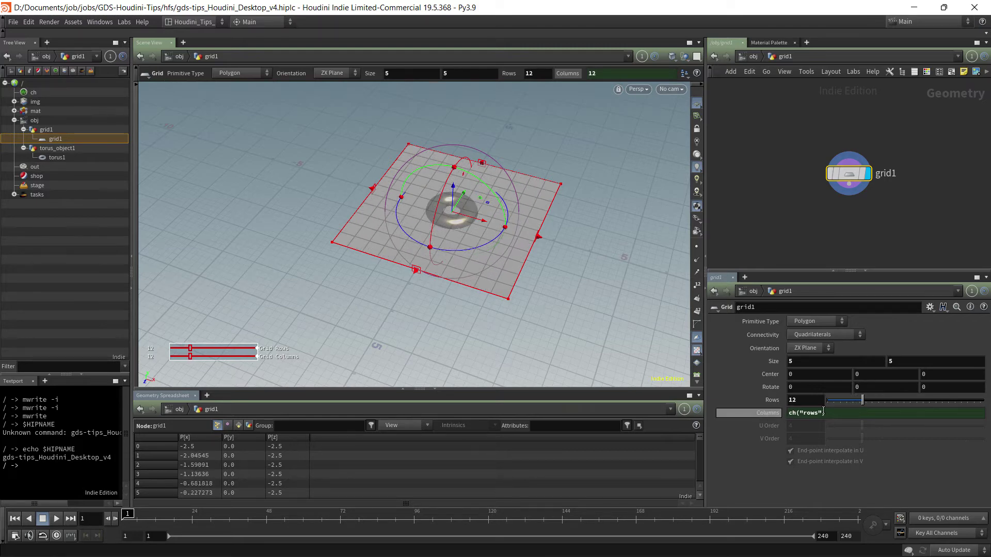
click(751, 414)
click(751, 414)
click(751, 414)
click(751, 414)
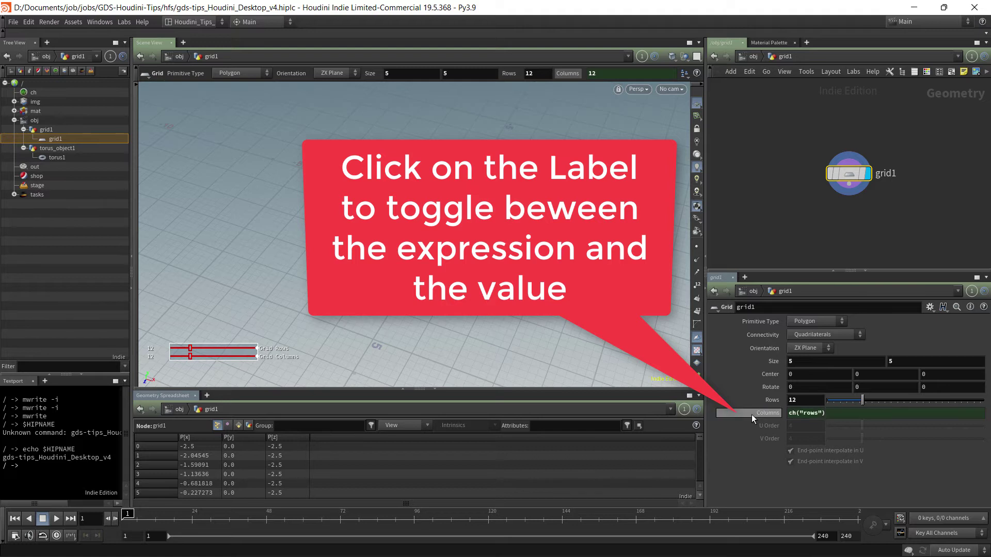
click(751, 414)
drag(862, 401, 871, 402)
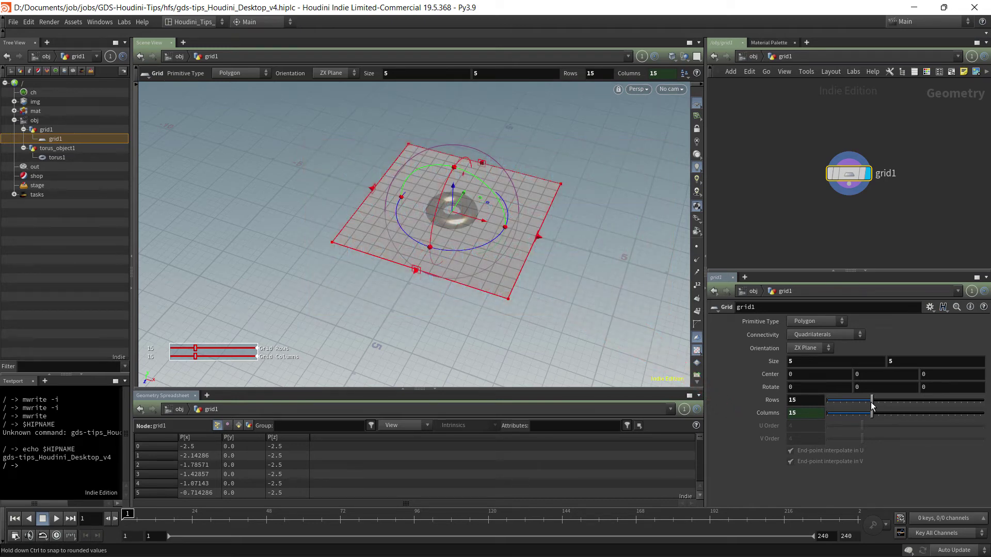
Go up to the obj level and add a Camera object above torus_object1
click(673, 90)
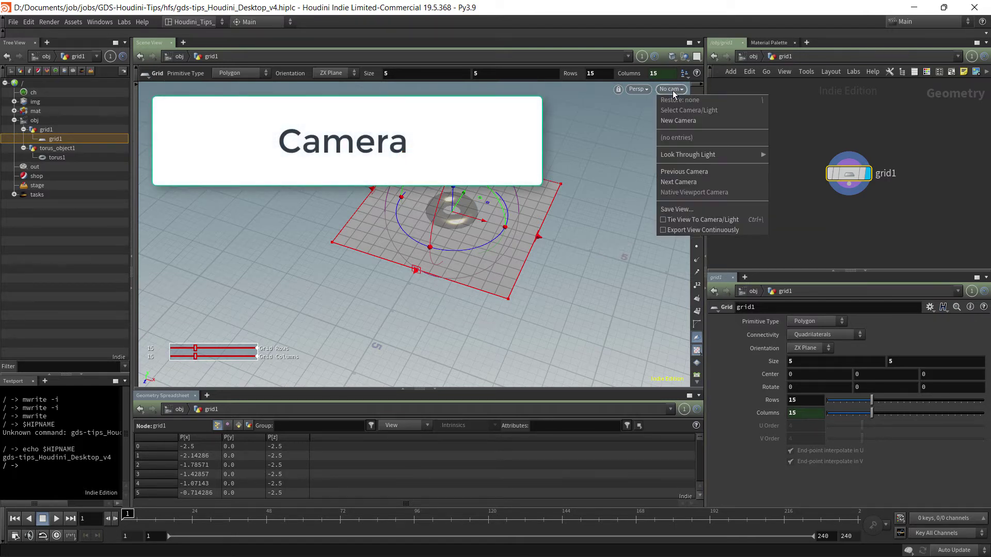
click(674, 120)
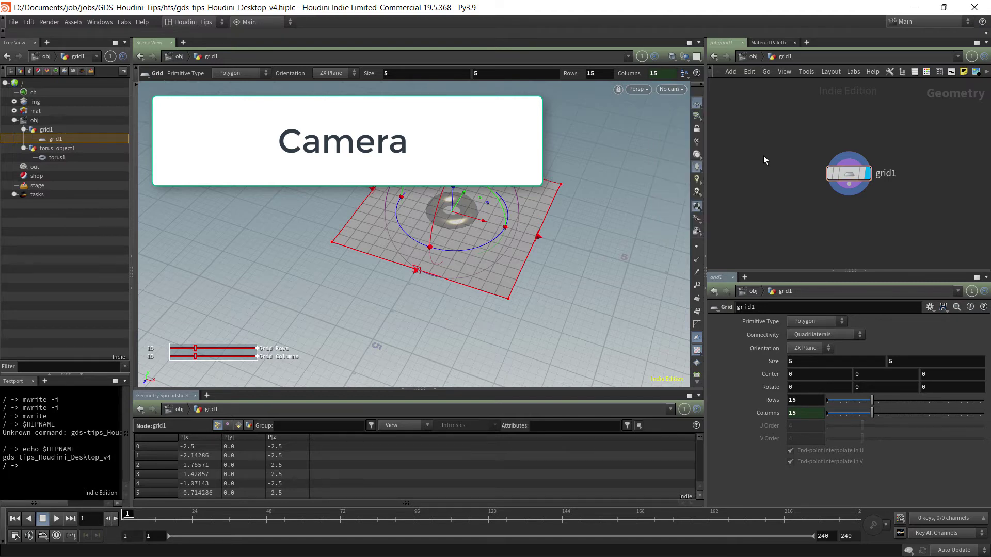
click(754, 59)
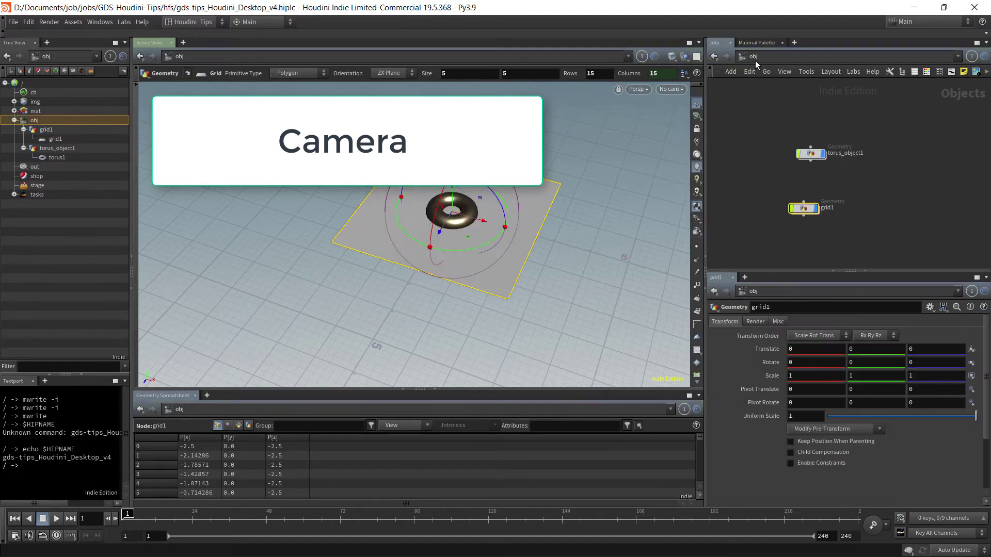
key(Tab)
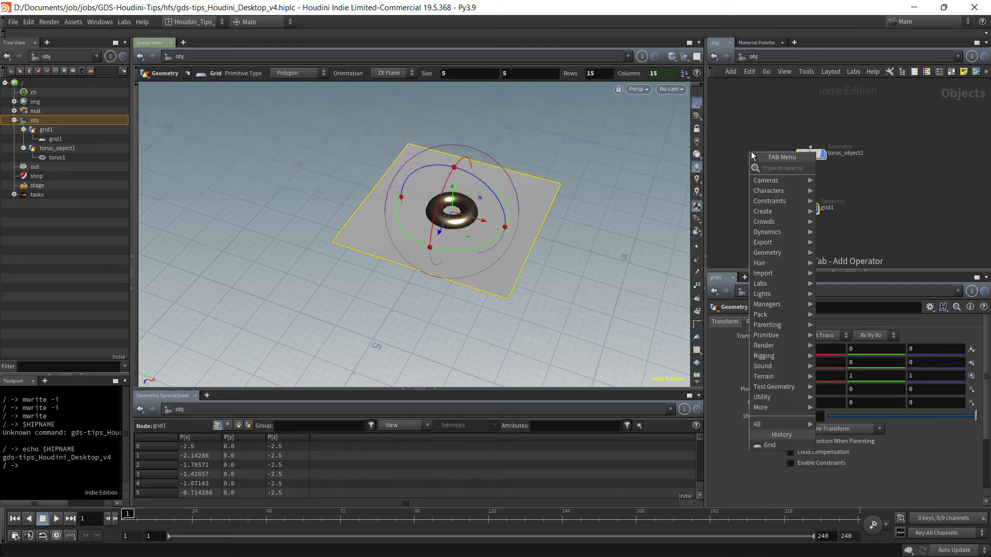
text(ca)
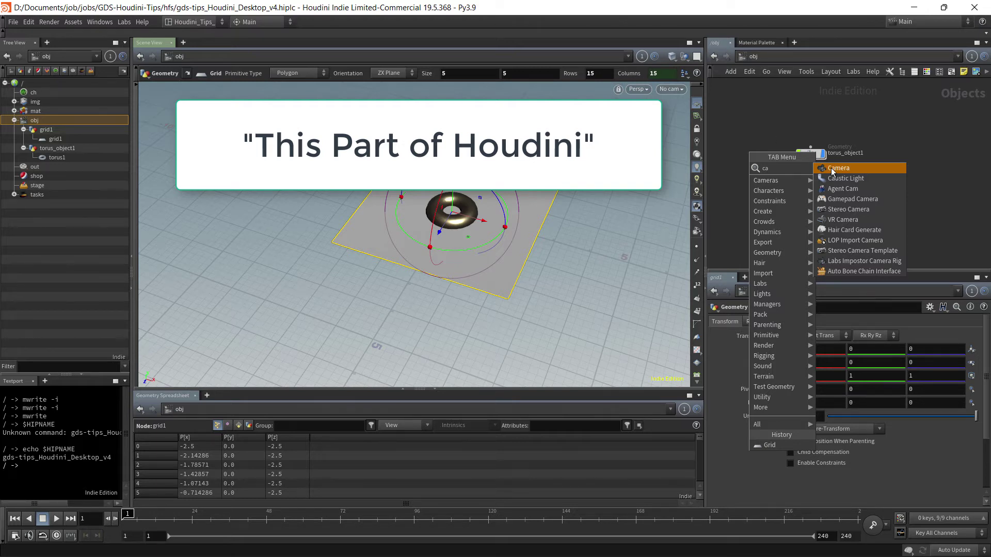
key(Return)
click(817, 110)
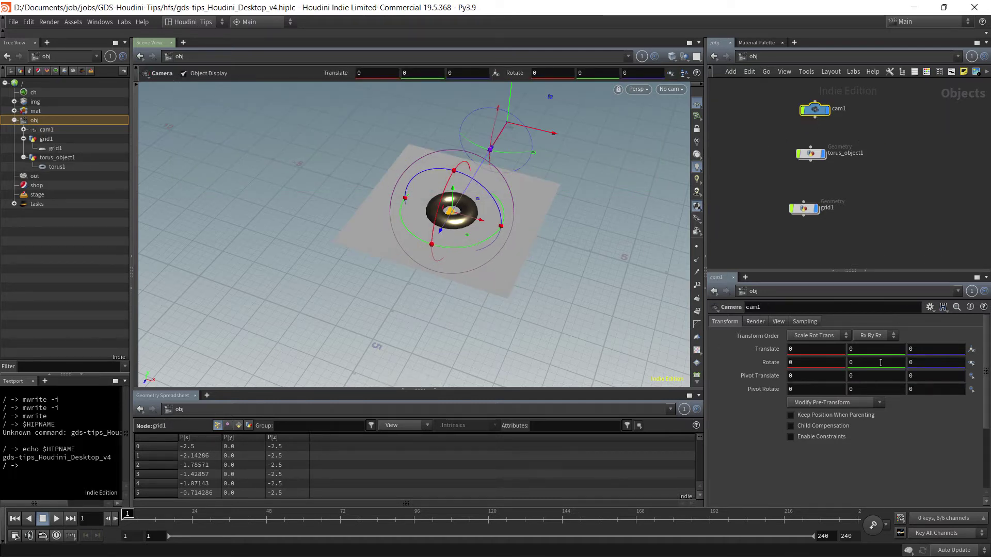
Look through cam1 in the scene view and set its Translate to 0, 0.8, 4 and its X rotation to -7.3
middle_drag(922, 348, 952, 320)
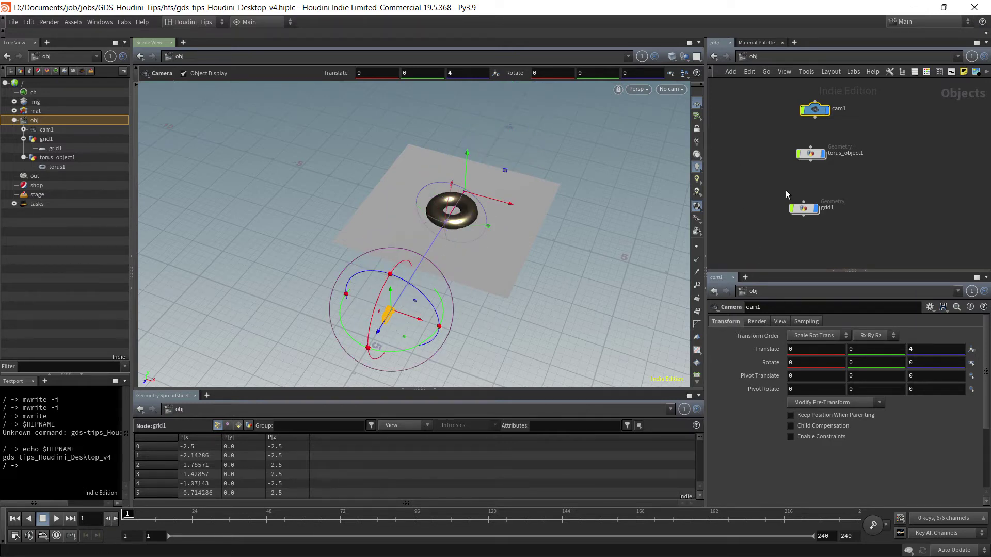
click(670, 89)
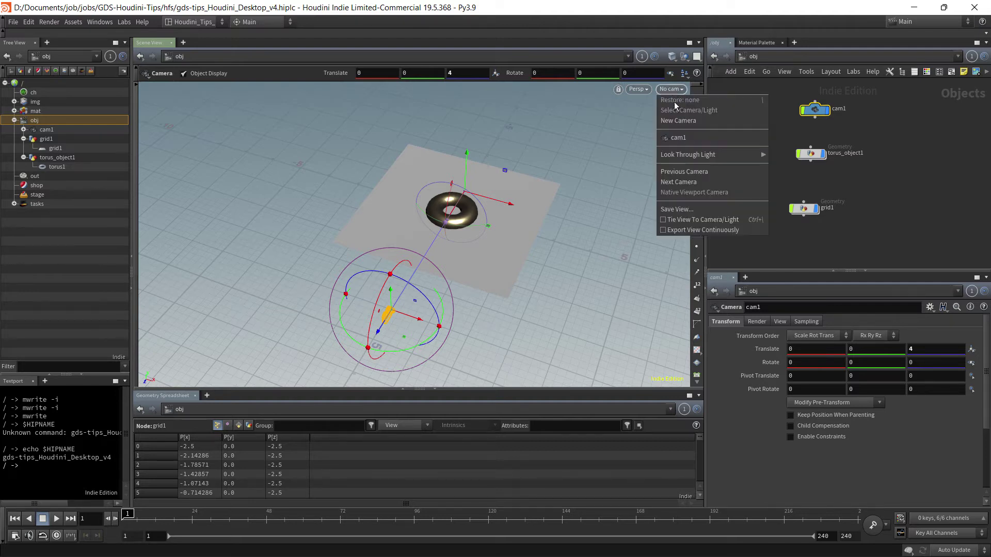
click(679, 137)
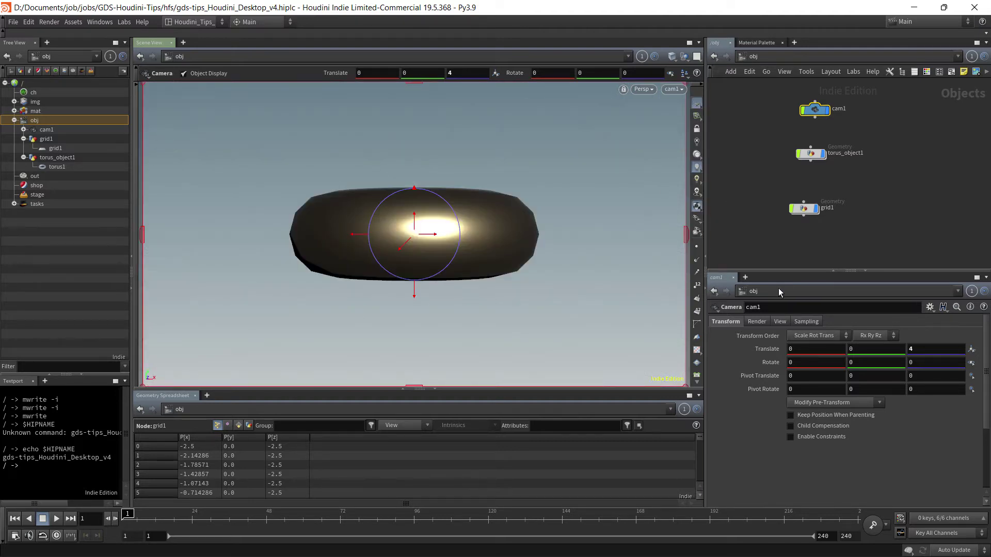
middle_drag(854, 351, 808, 359)
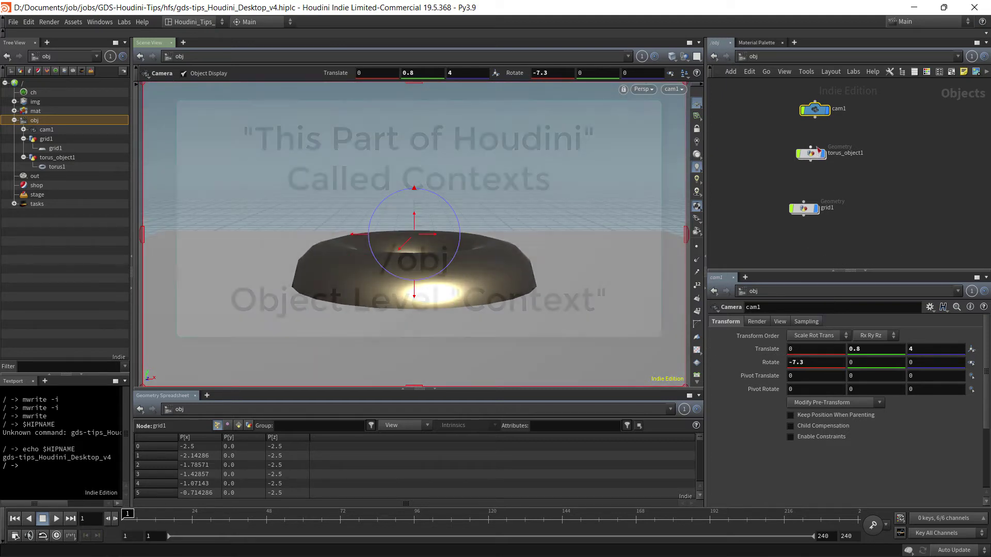
Rearrange the obj network so the cam1 node sits to the left of torus_object1, level with it
drag(812, 116, 745, 144)
middle_drag(868, 196, 958, 188)
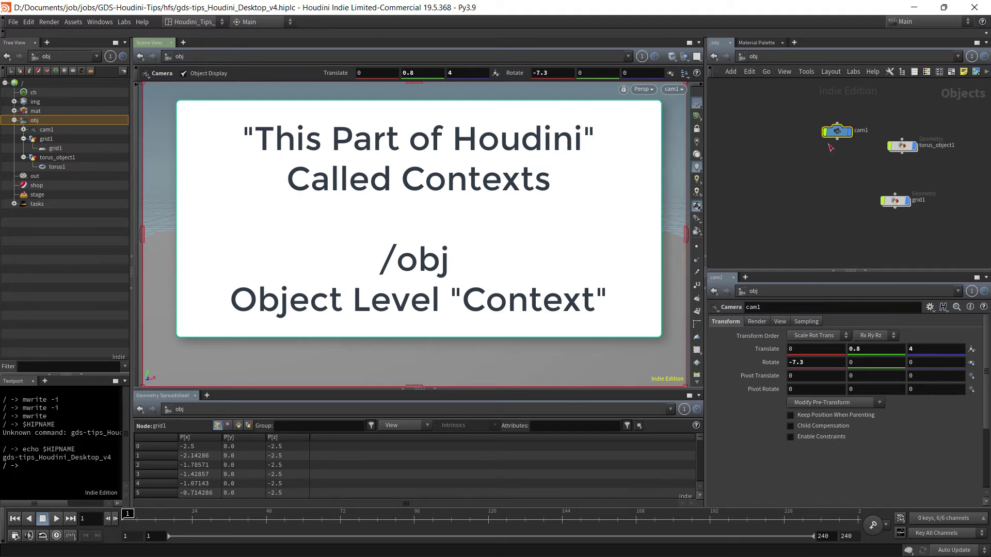
drag(837, 135, 772, 151)
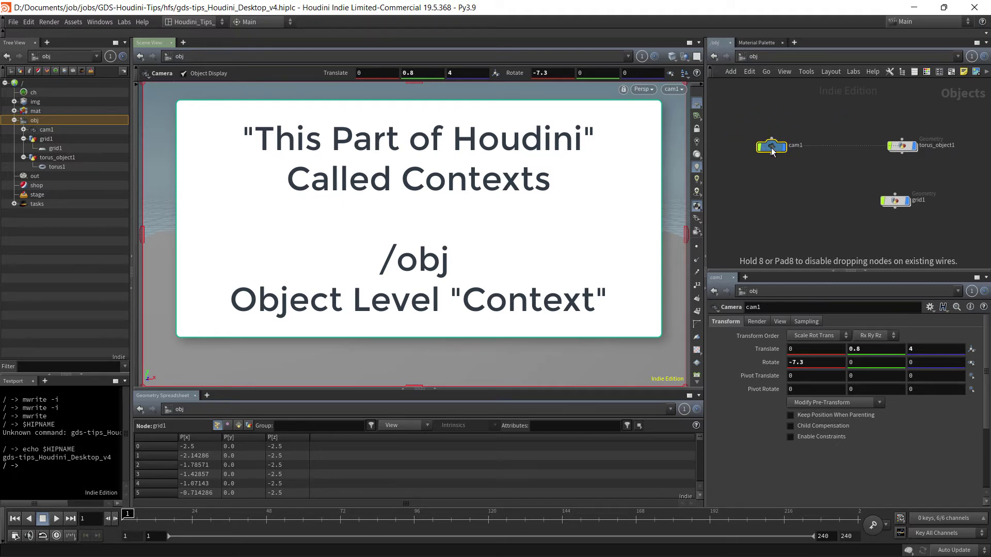
drag(896, 204, 903, 208)
Inside torus_object1, search the available geometry nodes for "ca" and look through the node categories without adding one
middle_drag(915, 190, 889, 208)
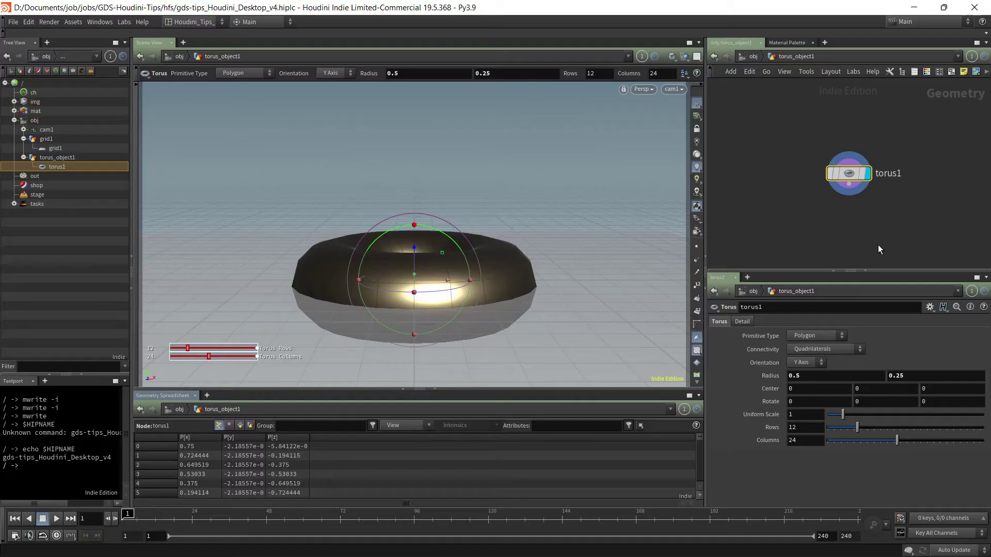
click(878, 246)
key(Tab)
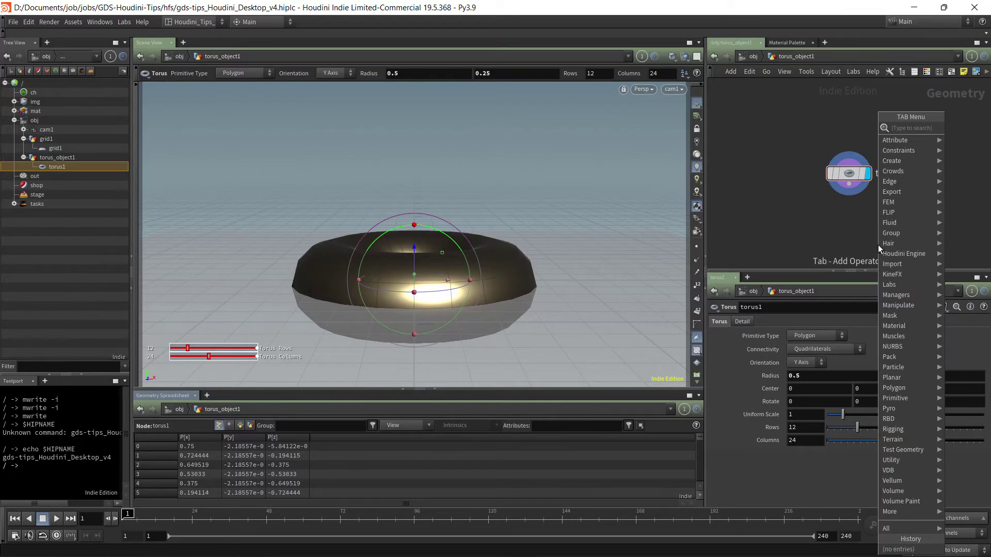
text(ca)
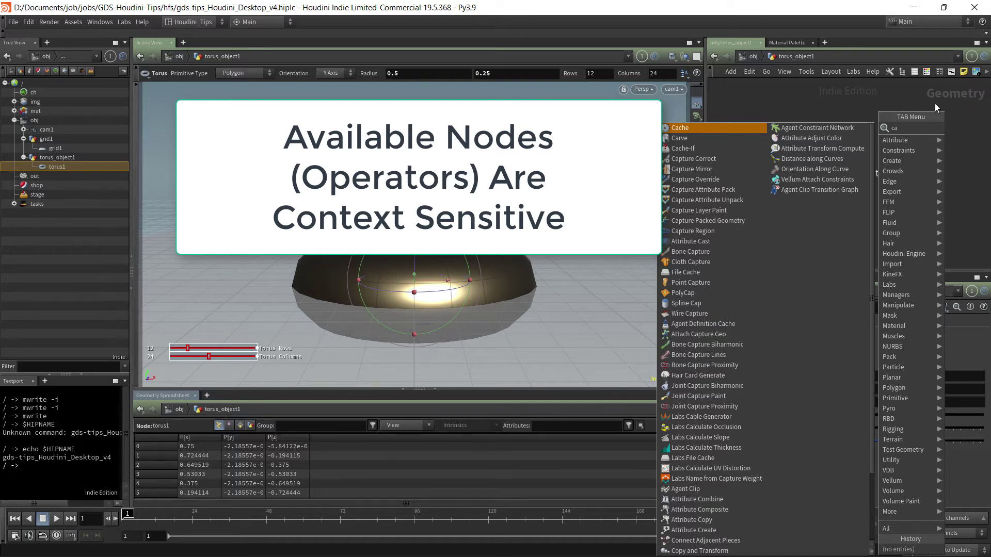
key(Escape)
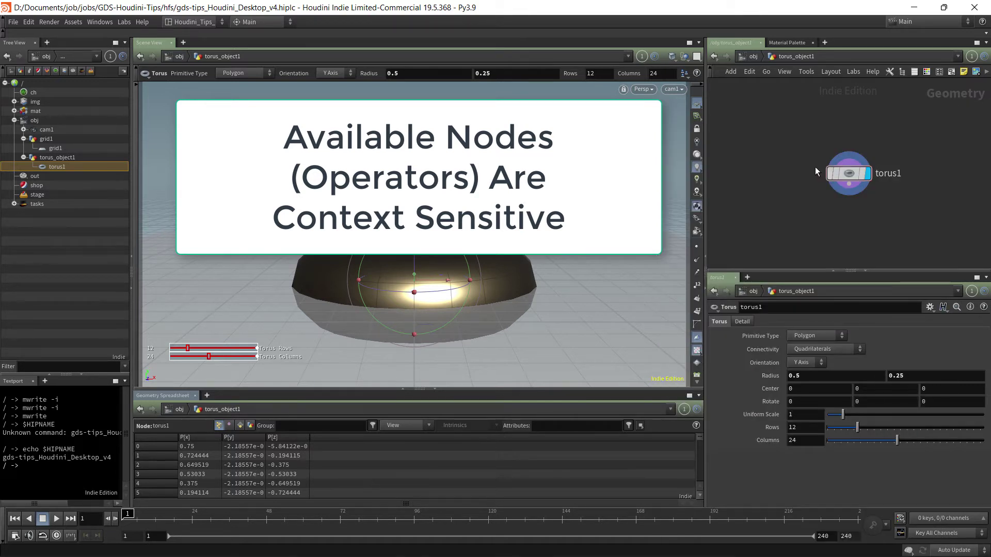
key(Tab)
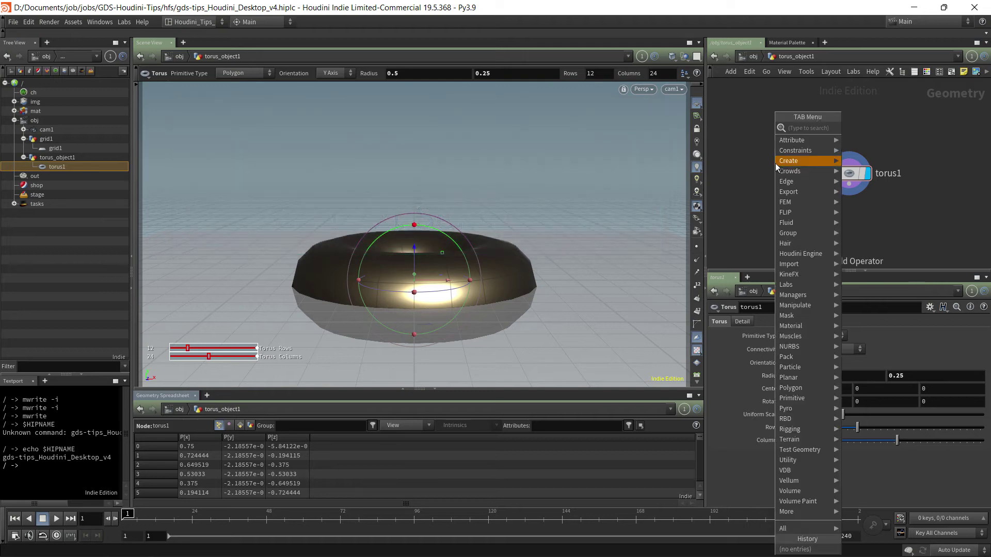
mouse_move(793, 511)
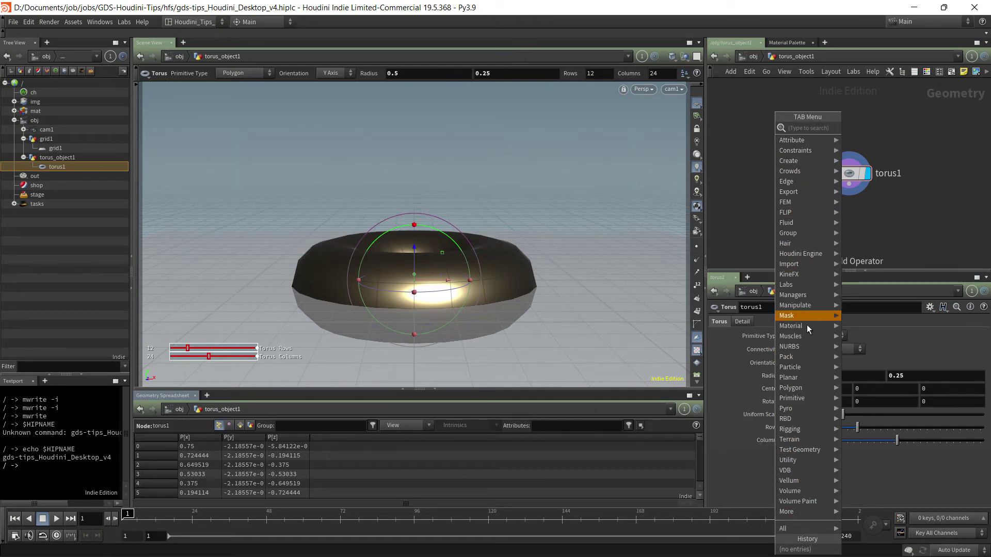
mouse_move(808, 376)
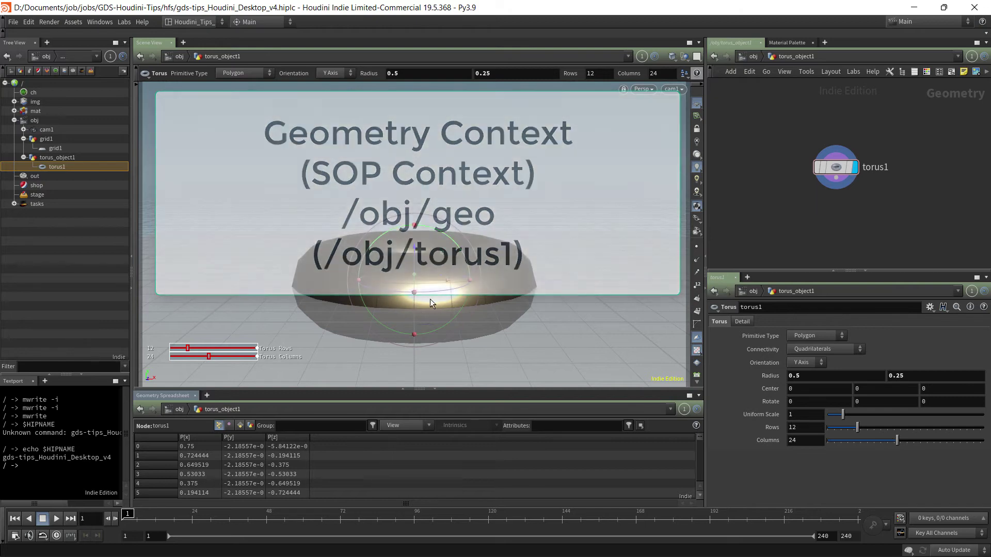
Go back up to the obj level and check the material assignment in torus_object1's render settings
click(754, 58)
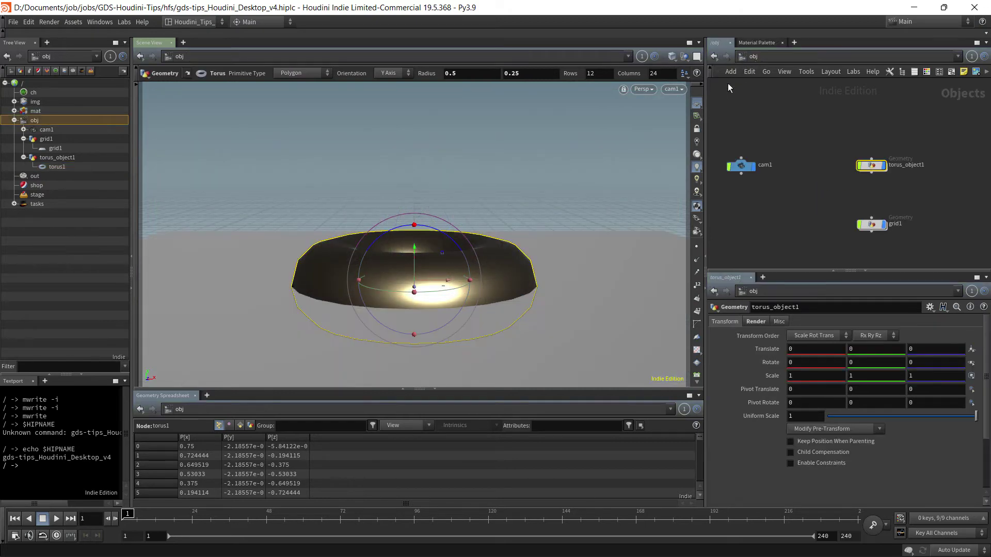
drag(843, 143, 912, 192)
click(756, 322)
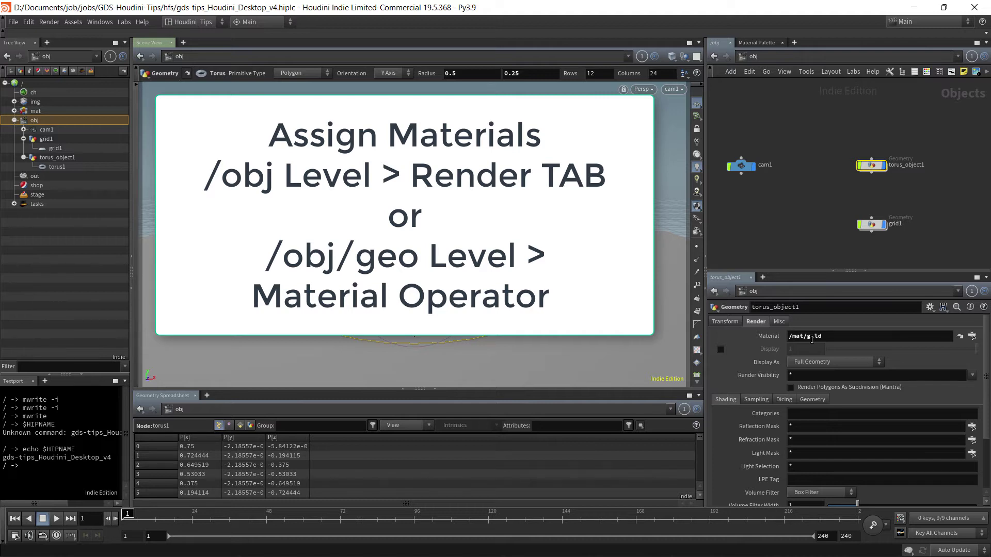
drag(829, 209, 896, 237)
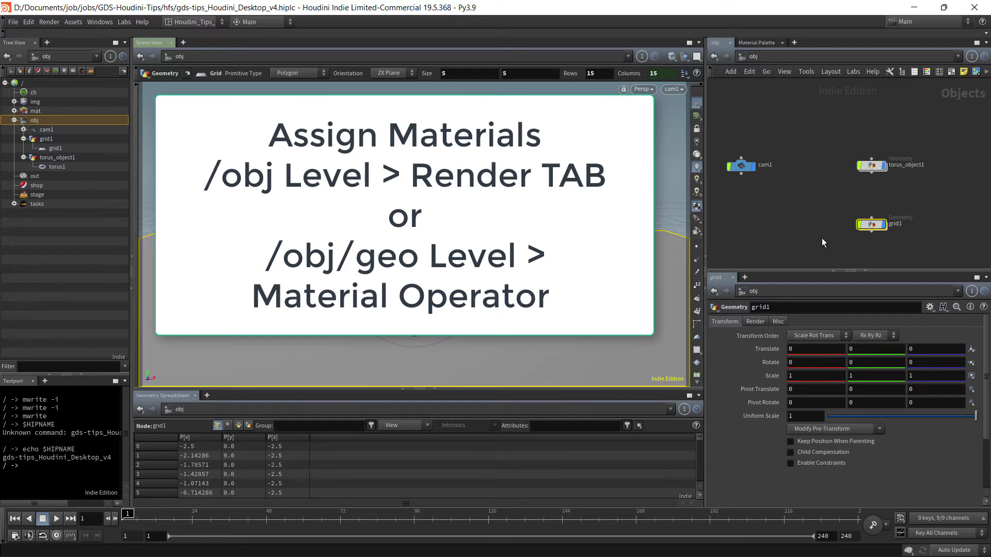
drag(926, 107, 834, 191)
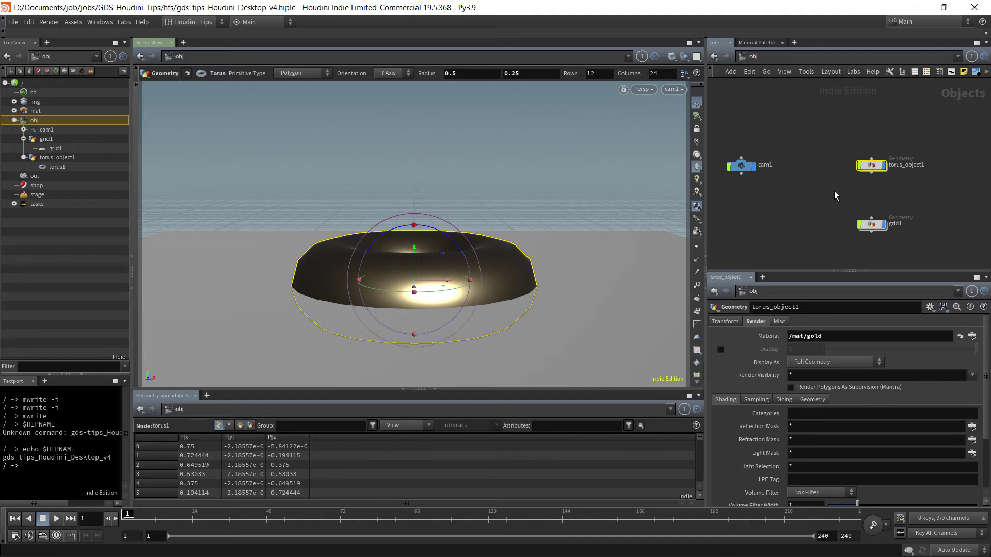
View the scene materials in the Material Palette and check the material assignment in grid1's render settings
click(760, 44)
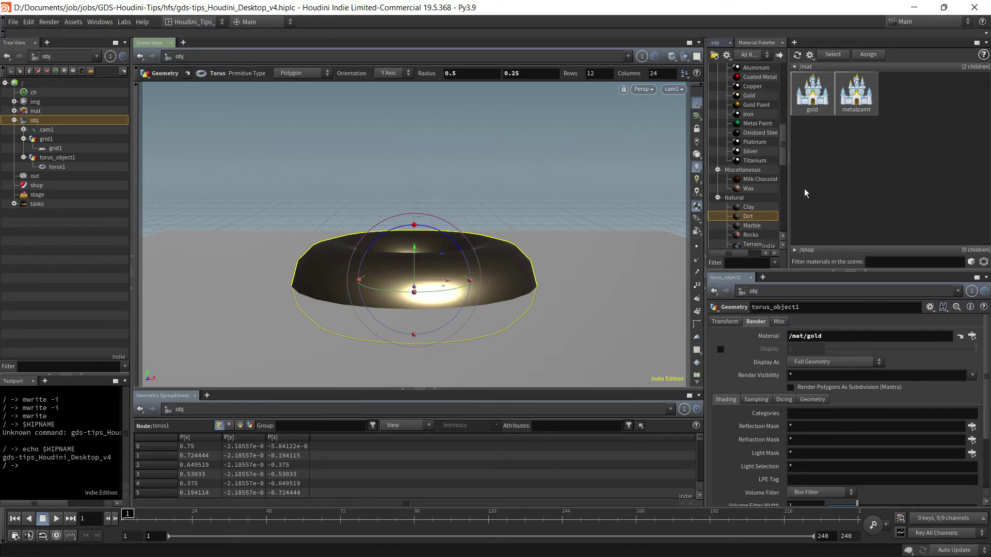
click(715, 44)
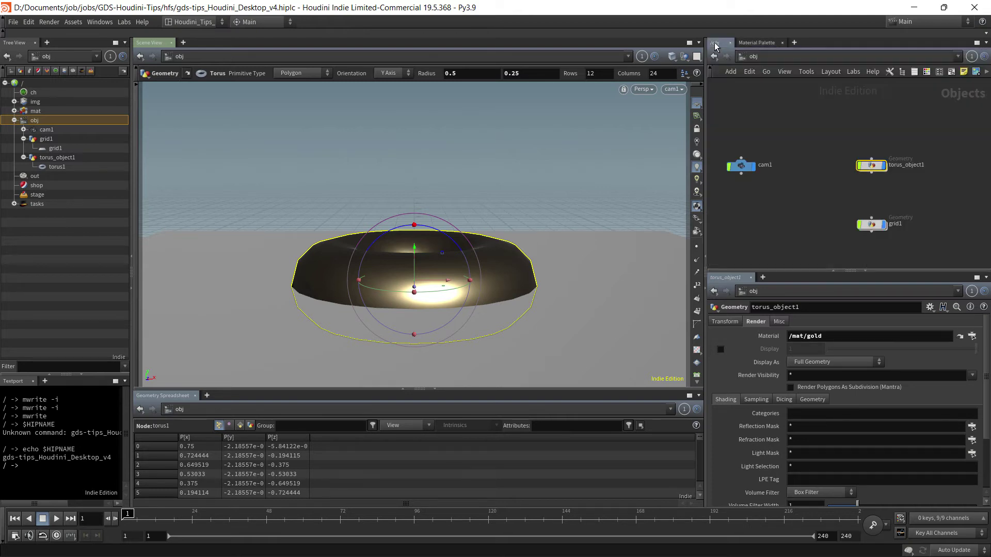
click(870, 227)
click(750, 322)
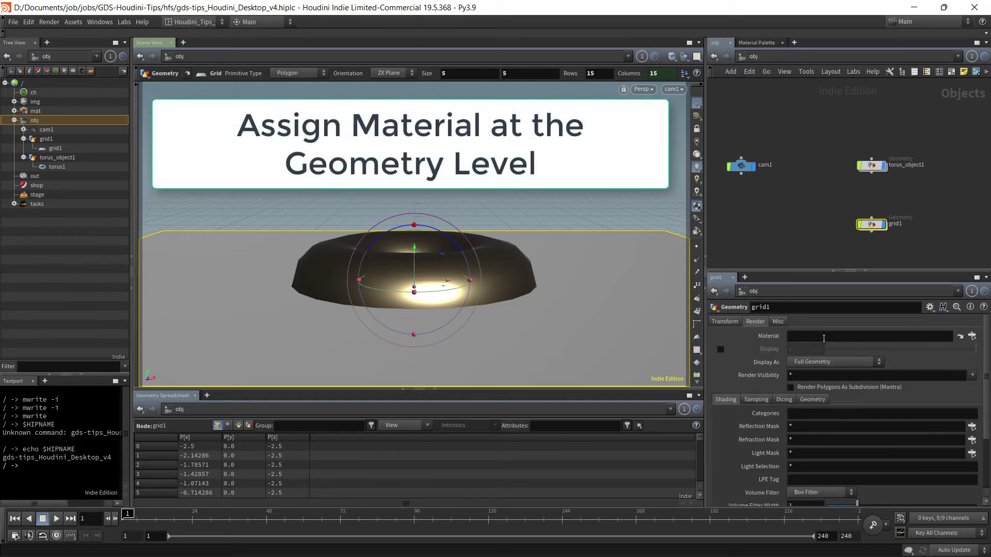
Go inside the grid1 object and add a Material node below its grid node
double_click(877, 227)
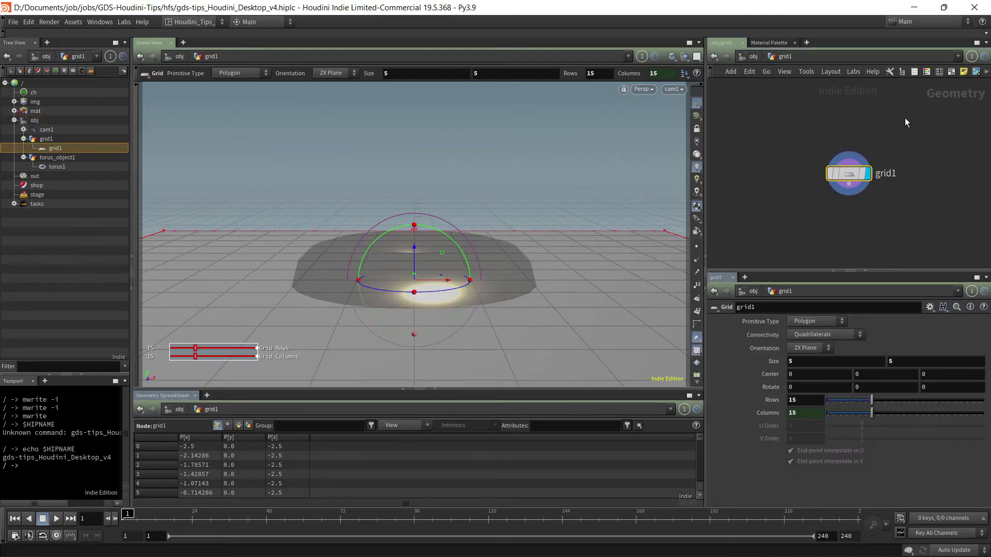
middle_drag(827, 255, 812, 216)
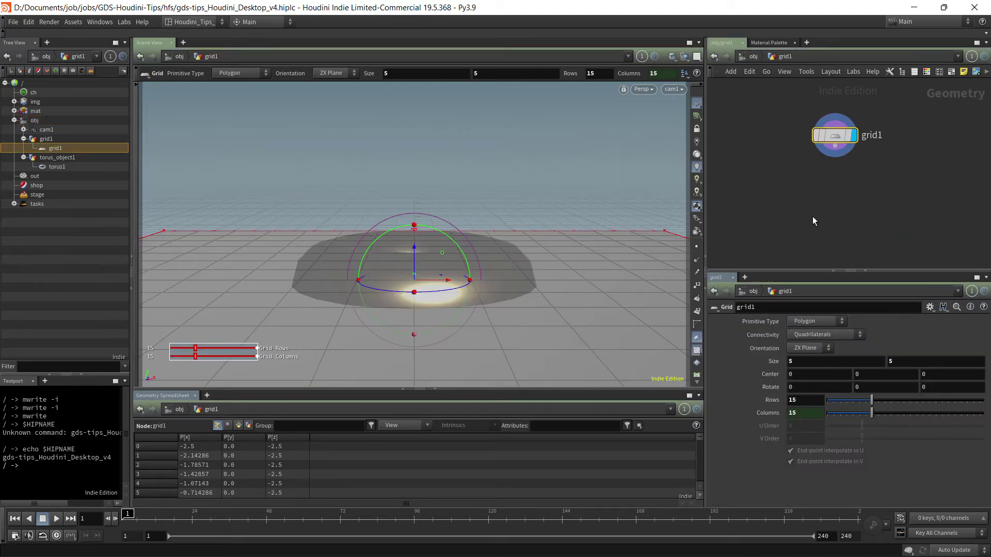
key(Tab)
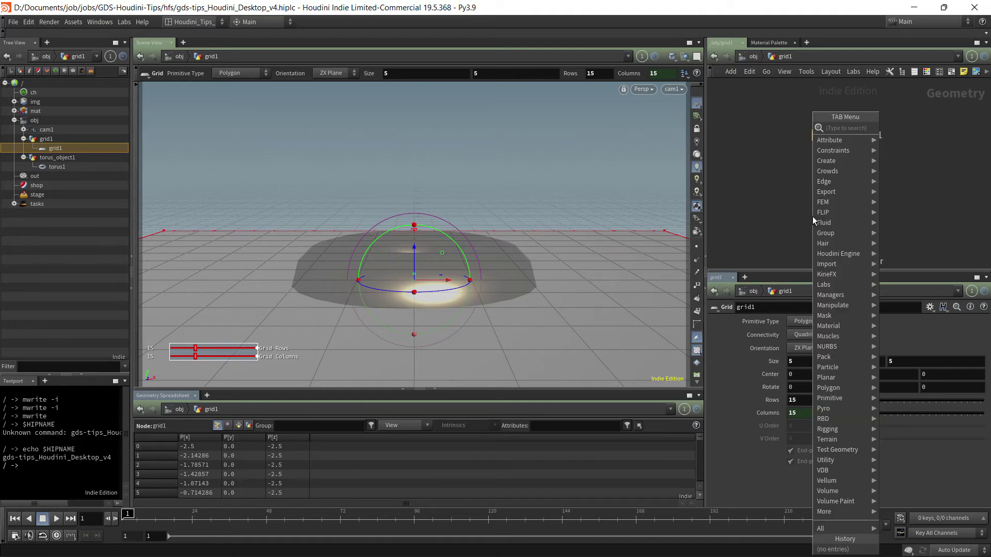
text(mat)
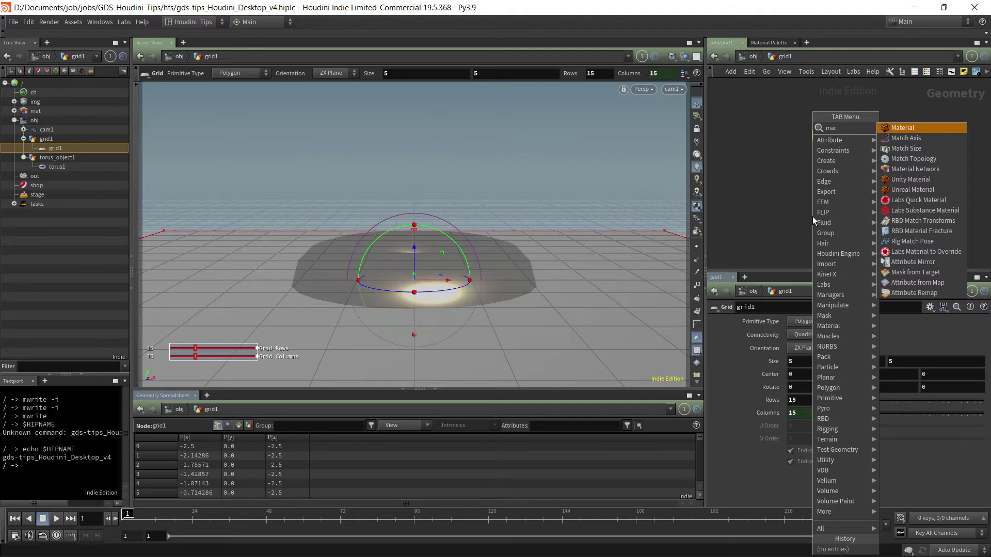
key(Return)
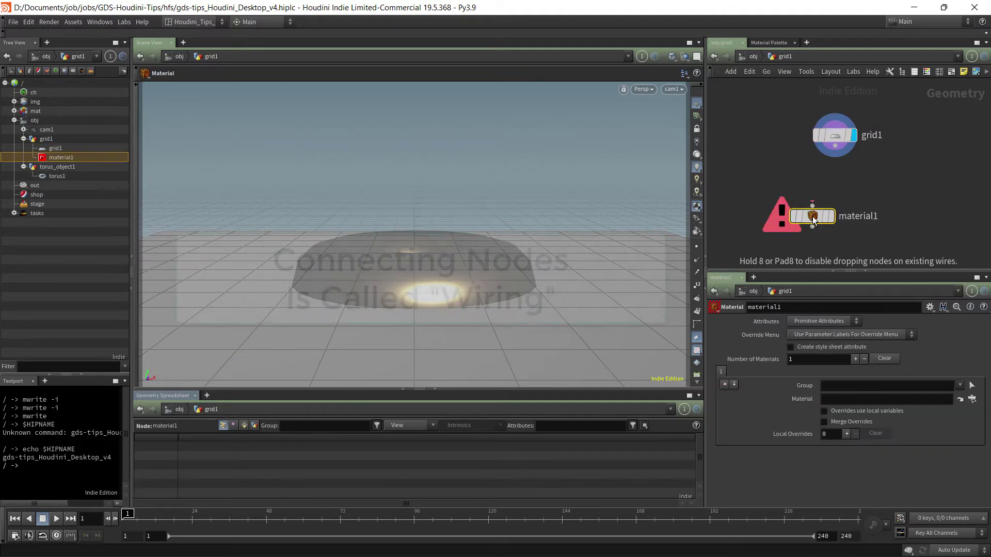
Wire grid1's output into material1, make material1 the displayed node and align it directly beneath grid1
drag(812, 205, 834, 146)
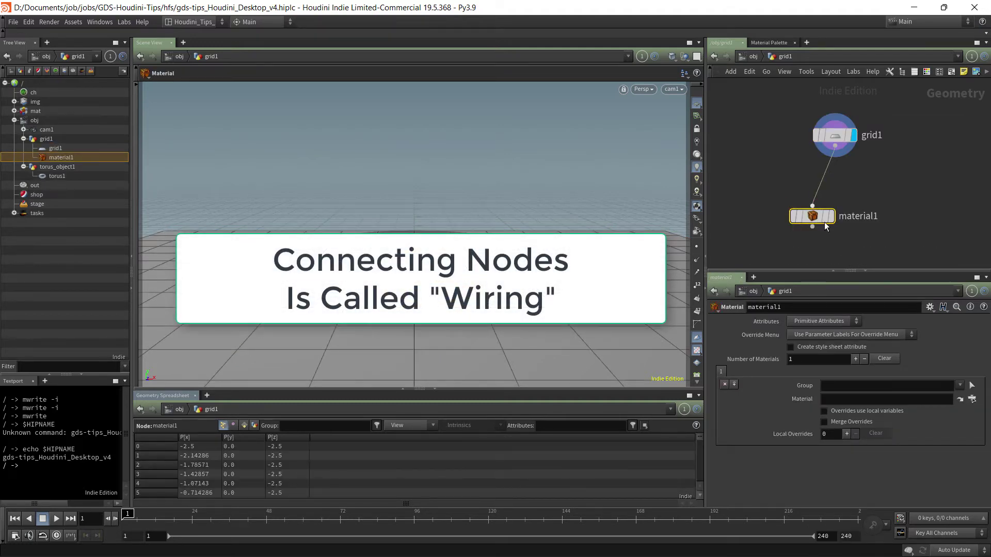
click(830, 218)
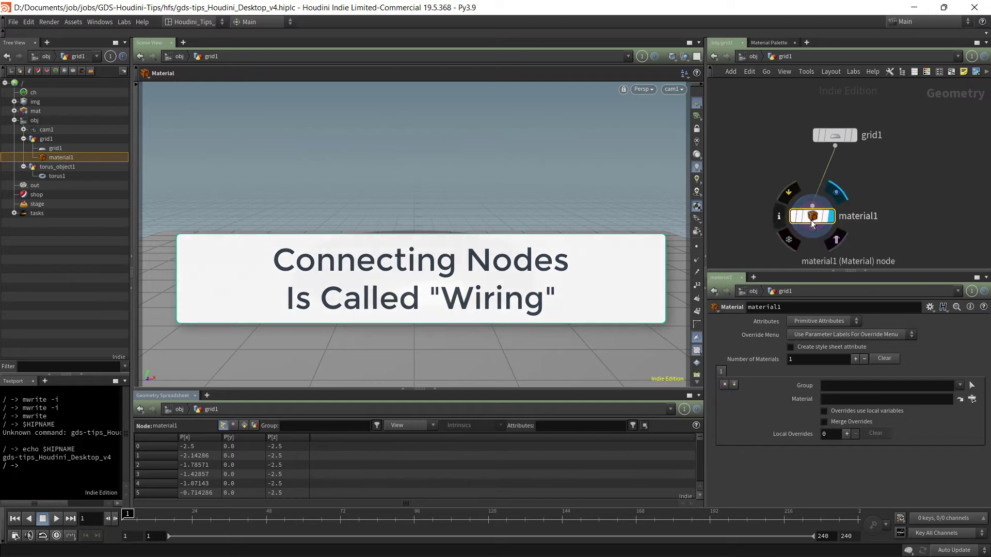
drag(812, 221, 834, 216)
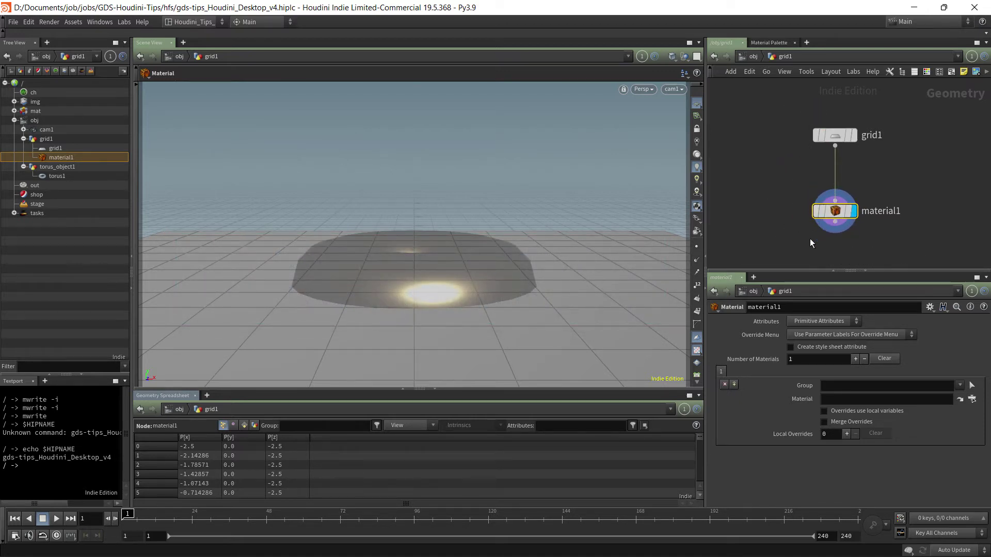
Assign the metalpaint material from the mat context to the material1 node
middle_drag(801, 239, 779, 173)
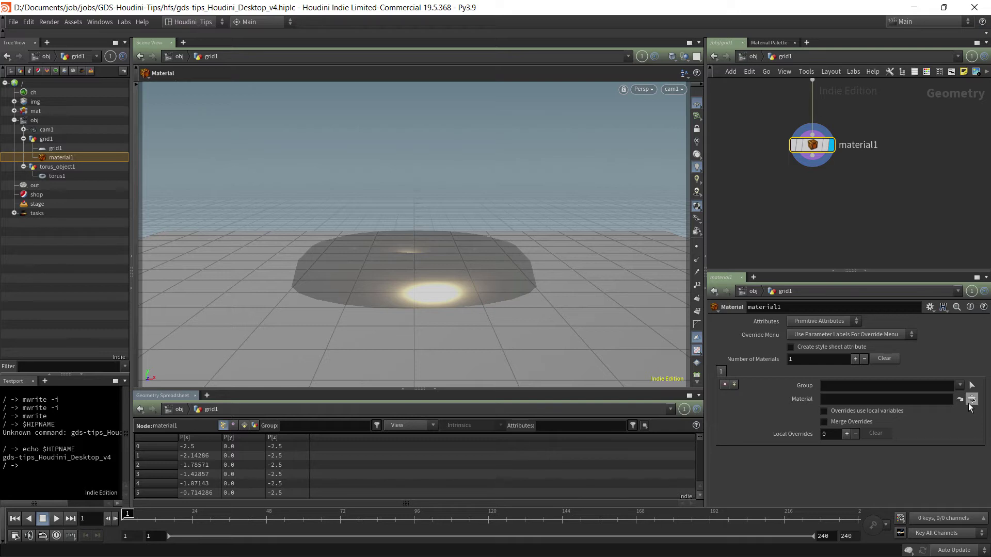
click(971, 400)
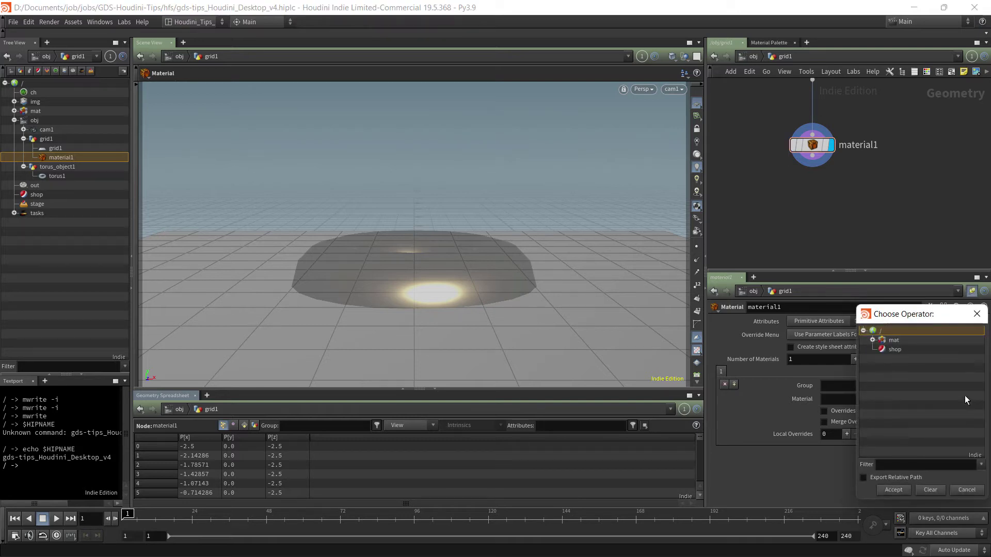
click(873, 341)
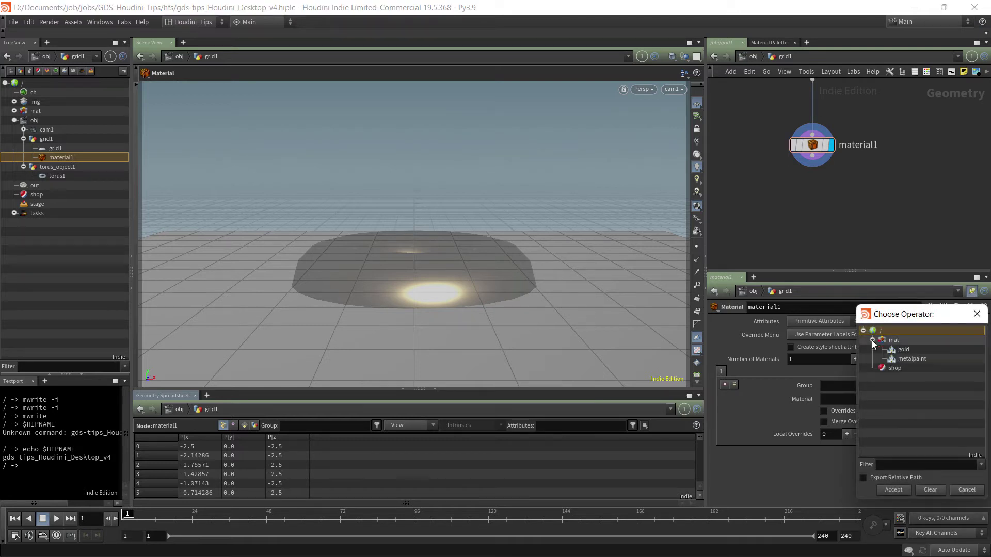
click(910, 360)
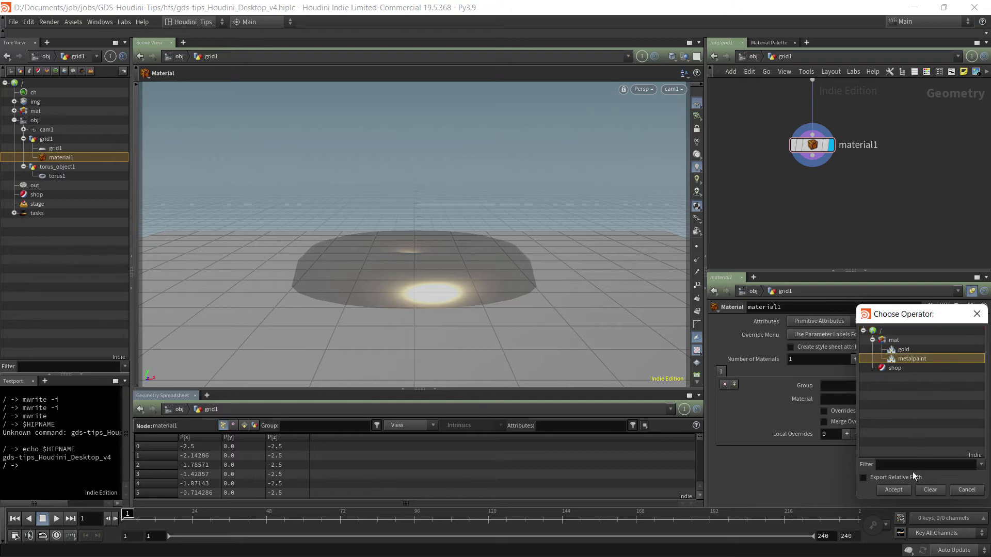
click(892, 490)
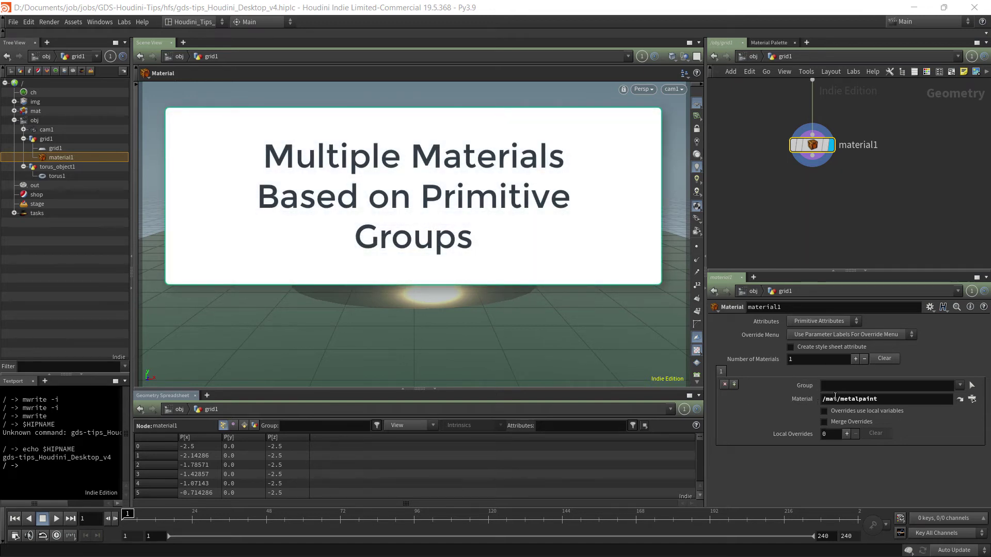
Move grid1 up to make room and insert a Group node between grid1 and material1
middle_drag(858, 199, 861, 252)
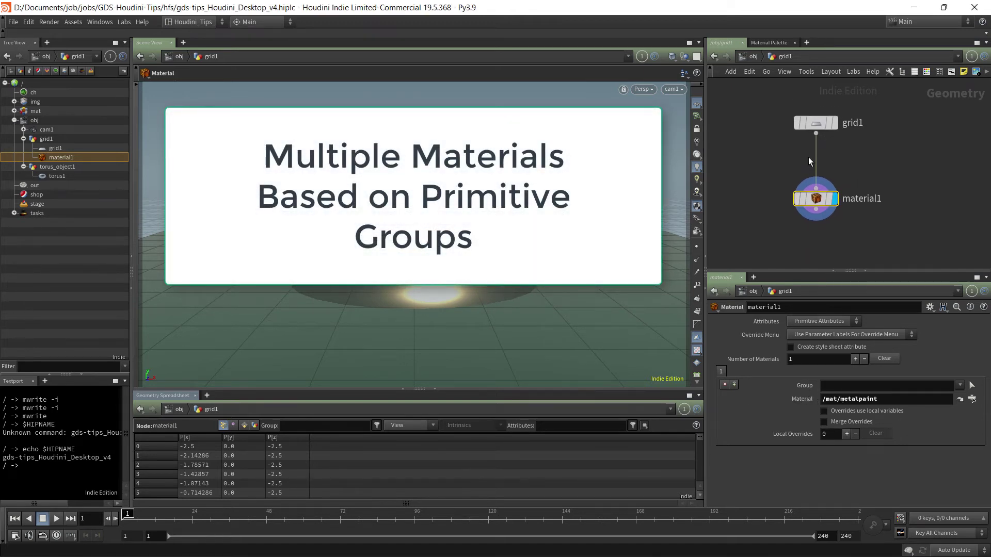
drag(822, 120, 819, 103)
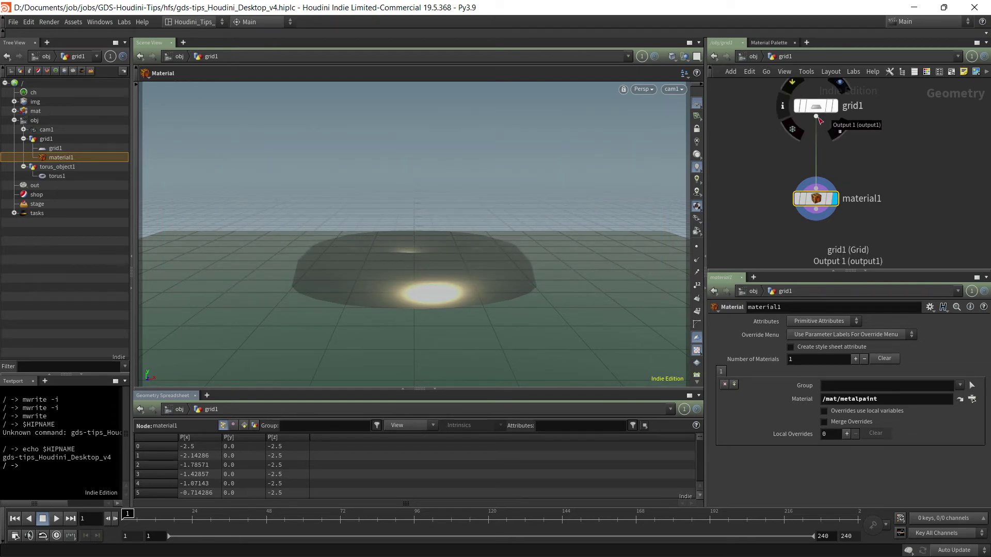
right_click(818, 118)
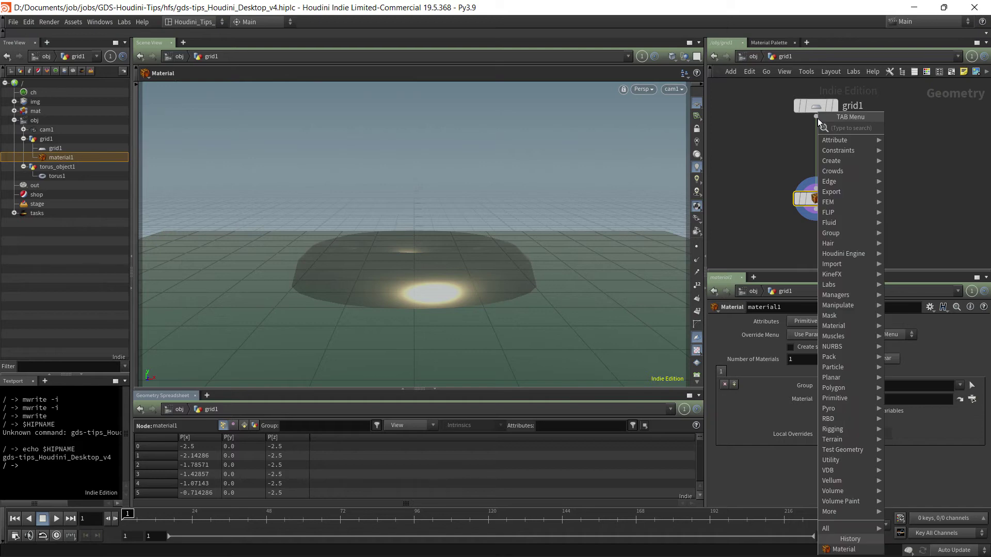
text(grou)
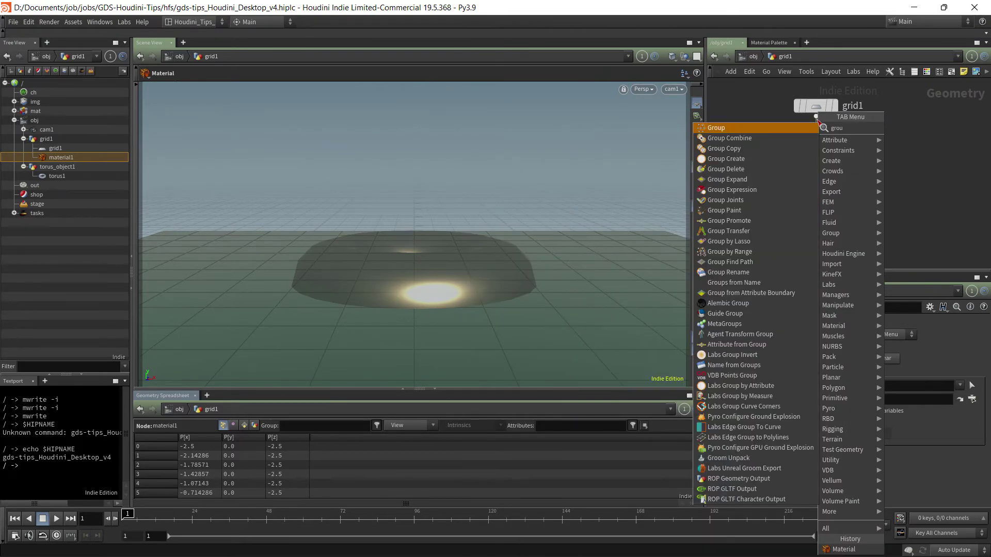
key(Return)
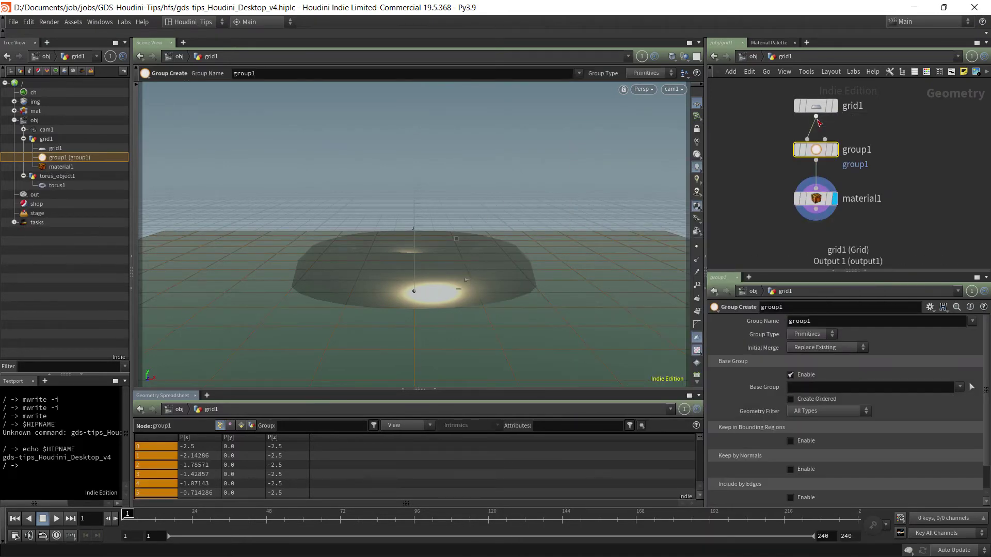
Display the group1 node and switch its grouping method from Base Group to Keep in Bounding Regions
click(833, 149)
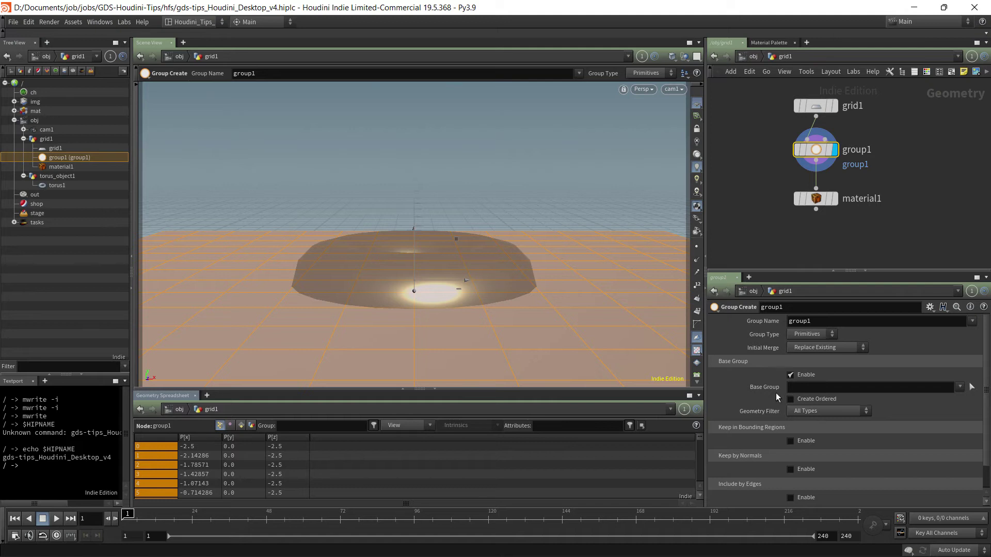
click(791, 374)
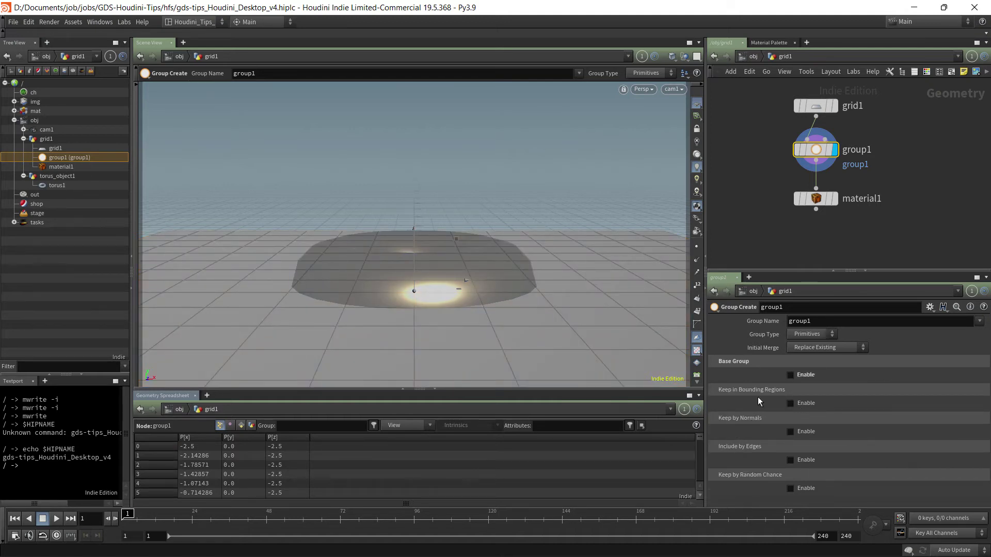
click(790, 403)
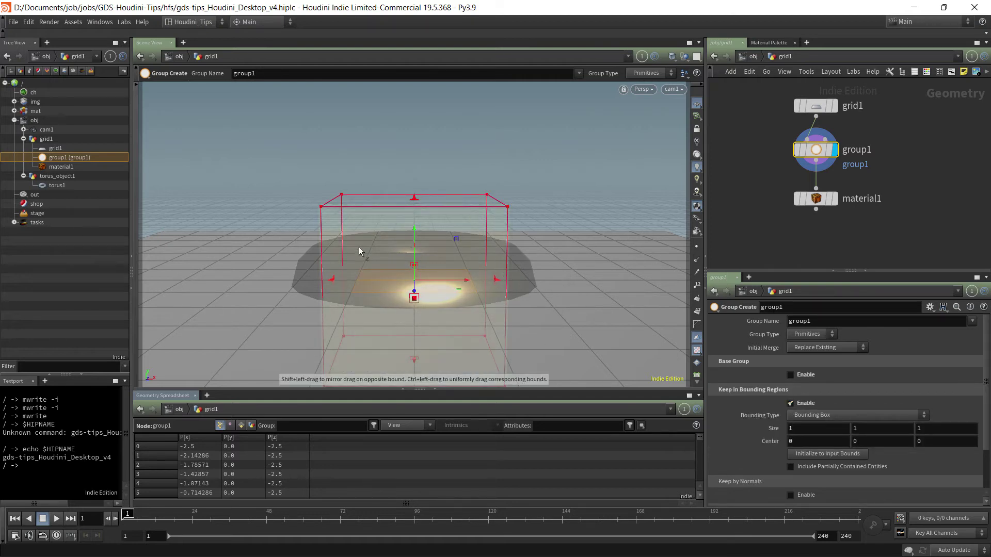
Set group1's bounding box size to 2.9 on all three axes and check the node's information for its primitive group
middle_drag(741, 428, 814, 435)
middle_drag(814, 435, 840, 436)
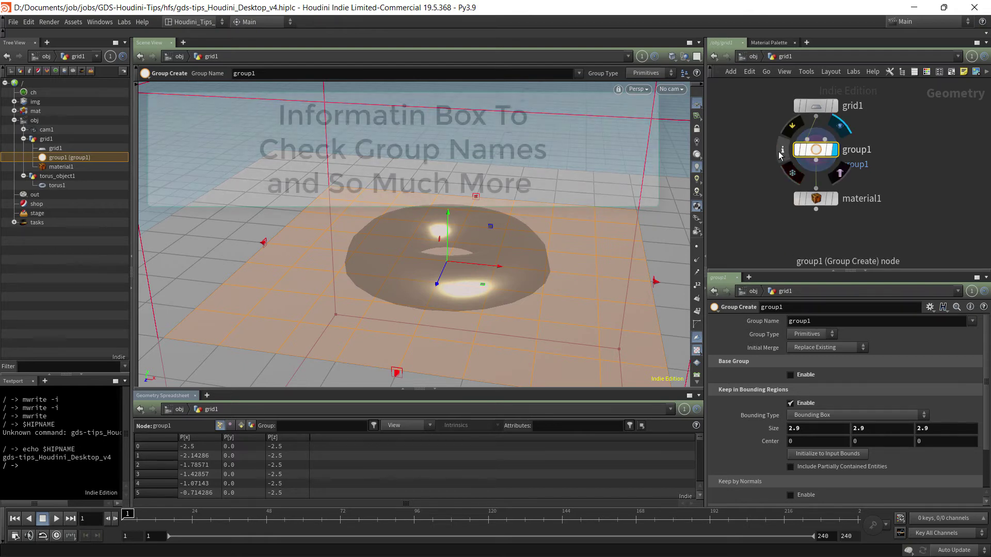
mouse_move(795, 155)
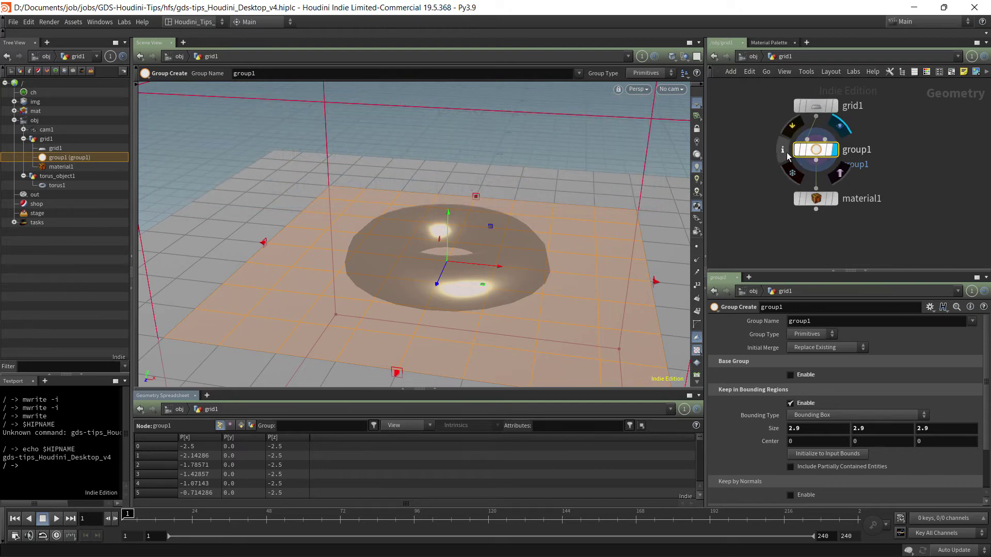
click(783, 152)
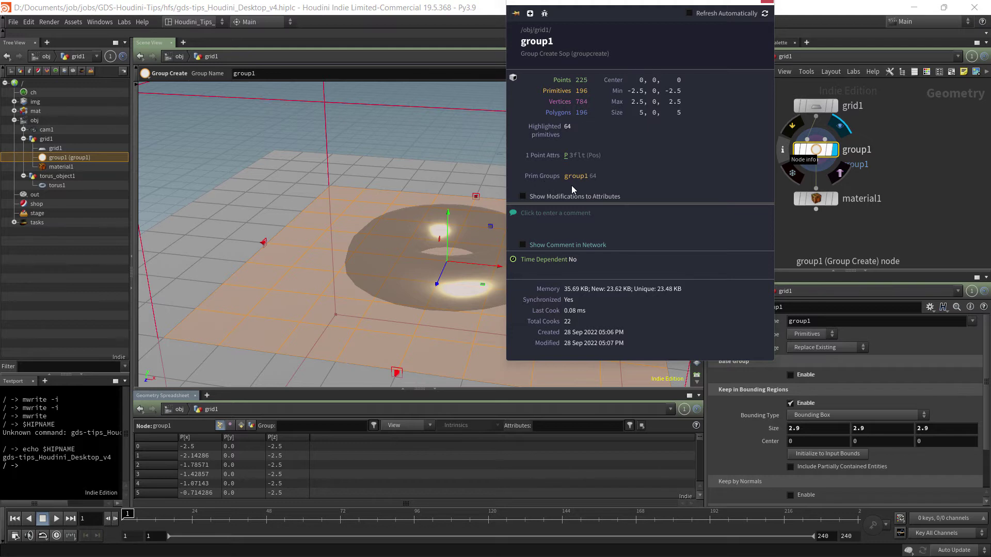
click(767, 2)
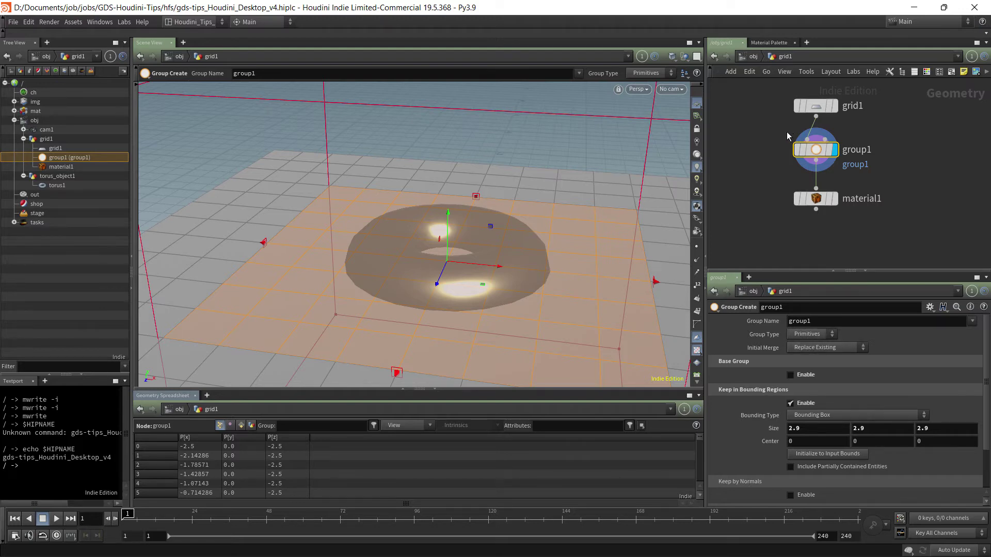
Restrict material1's metalpaint assignment to group1 with material1 displayed, and move that node further below the Group node
click(810, 335)
click(824, 199)
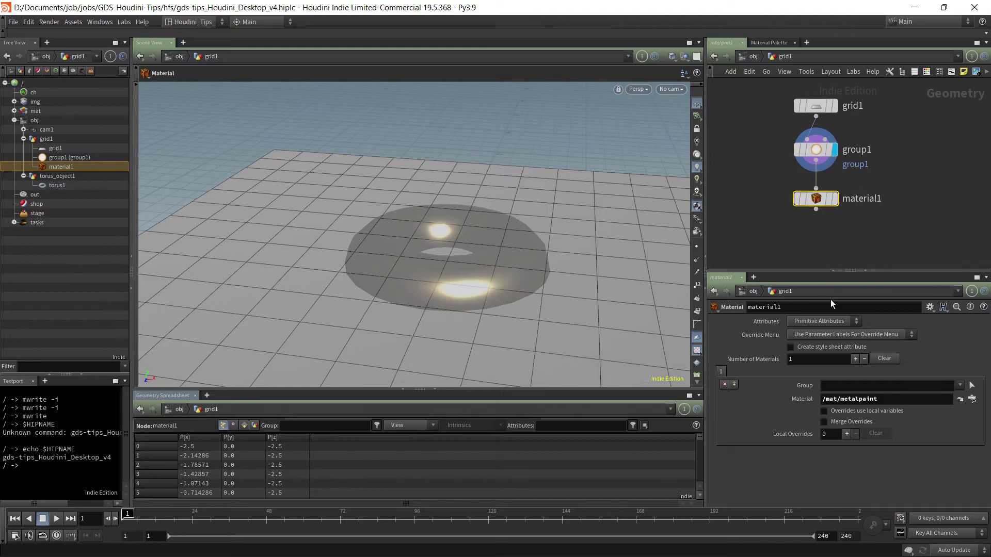
click(959, 386)
click(960, 398)
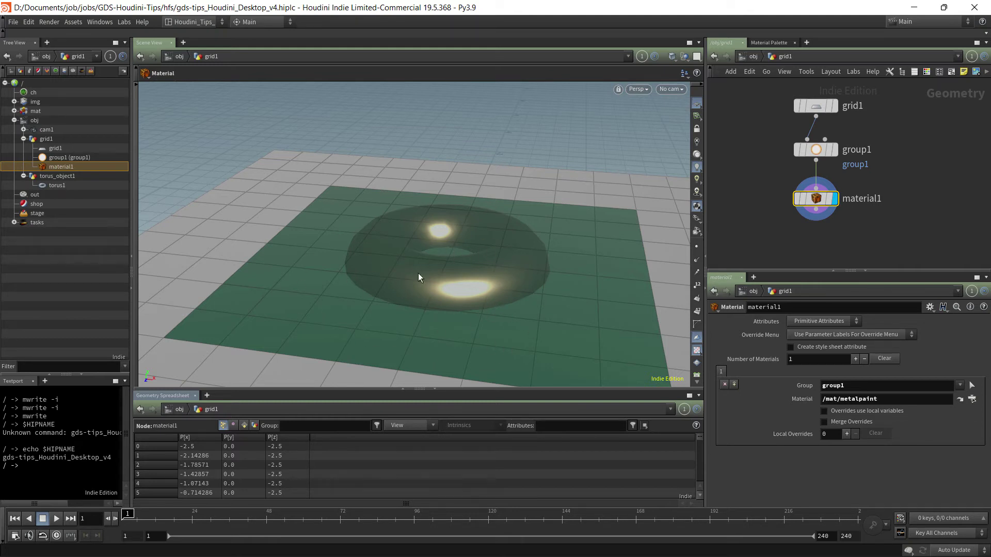
middle_drag(792, 249, 785, 233)
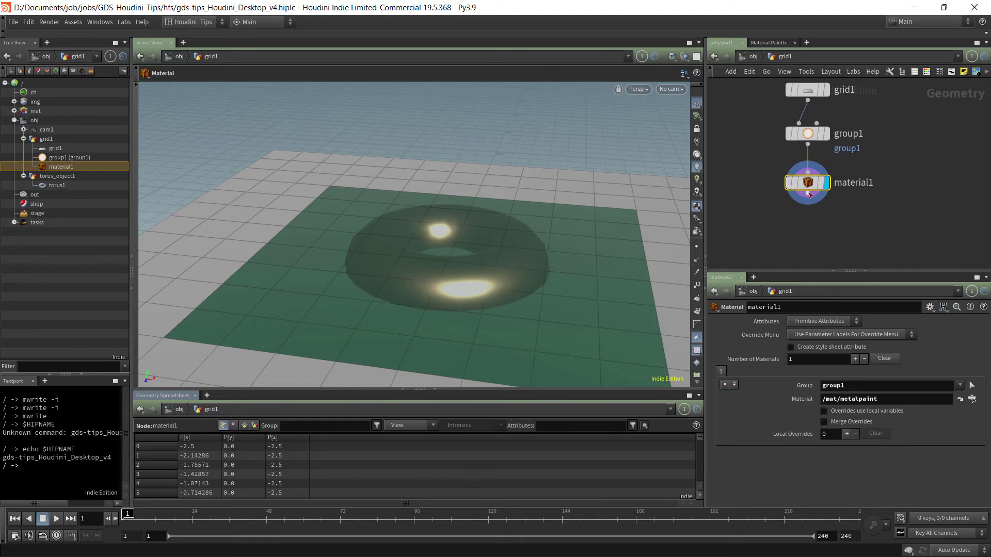
drag(807, 190, 812, 239)
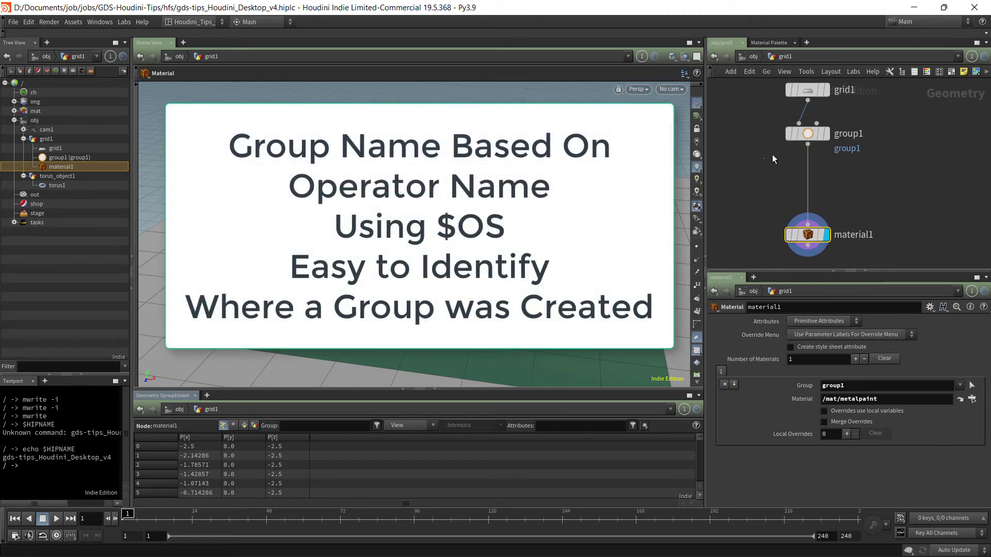
Rename the Group node from its parameters as group_green
click(808, 134)
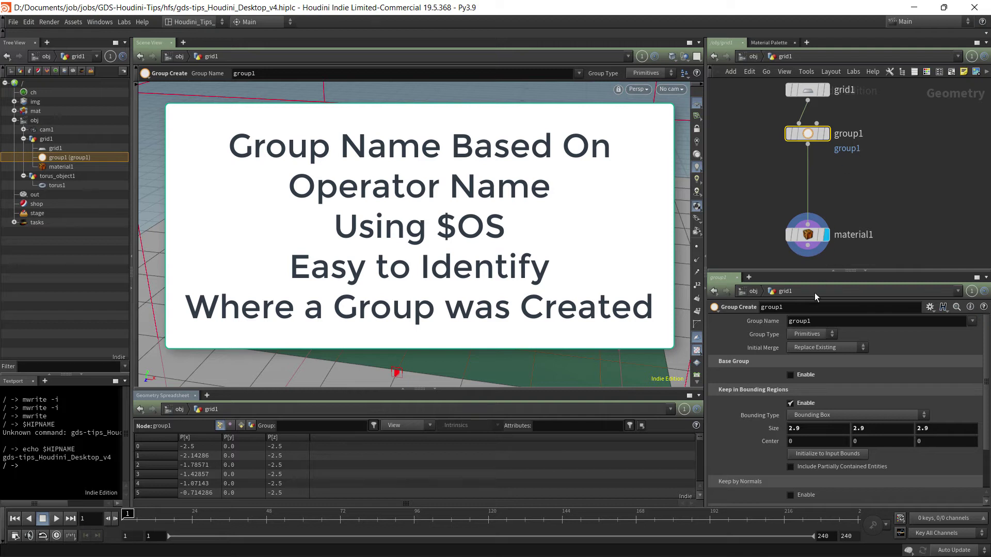
click(808, 307)
key(BackSpace)
text(_green)
key(Return)
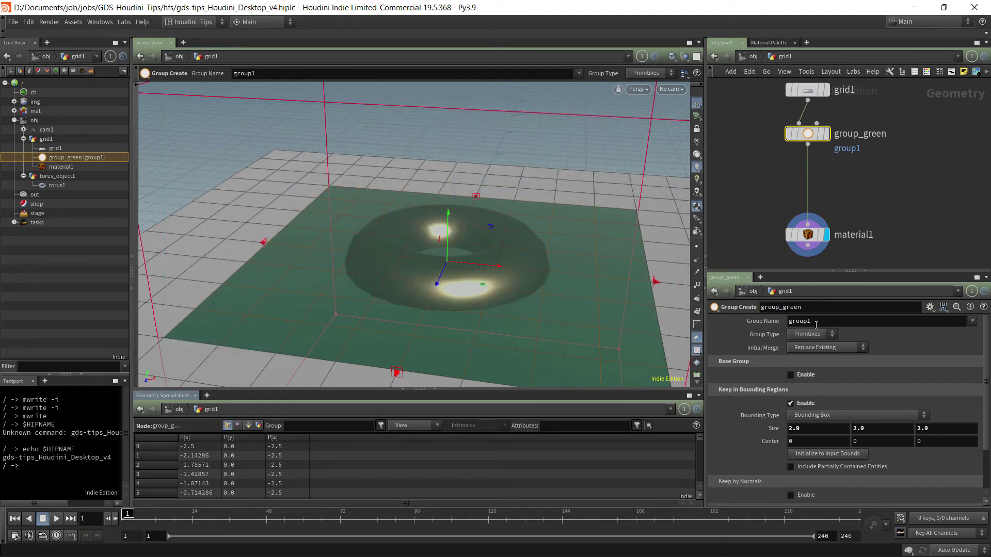
Set group_green's Group Name to the $OS variable and check the resulting group in the node's information
drag(829, 322, 769, 327)
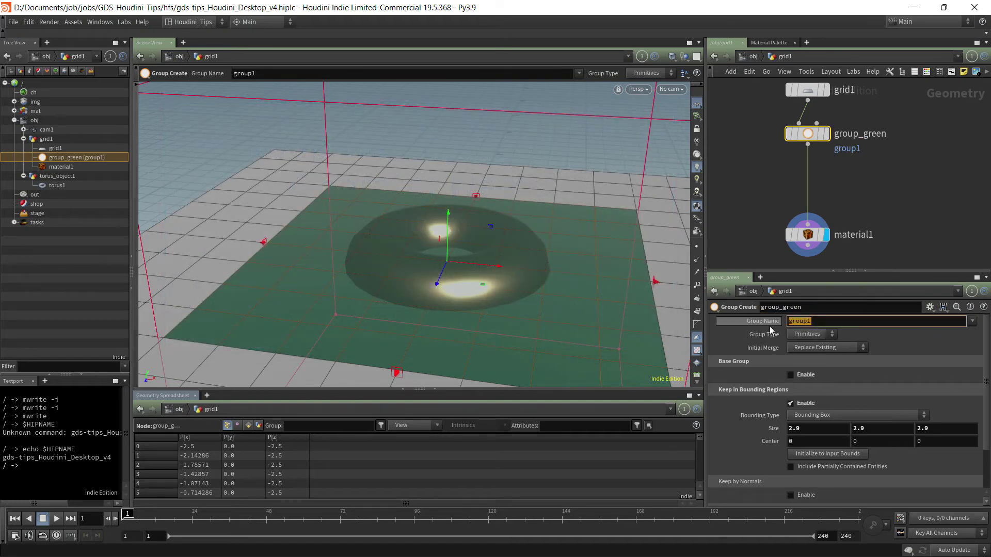
text($)
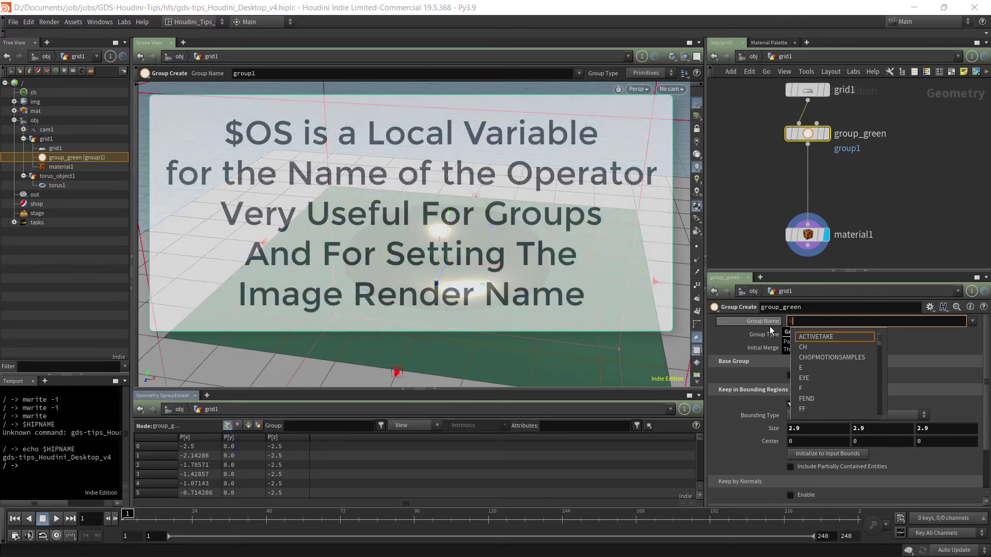
text(OS)
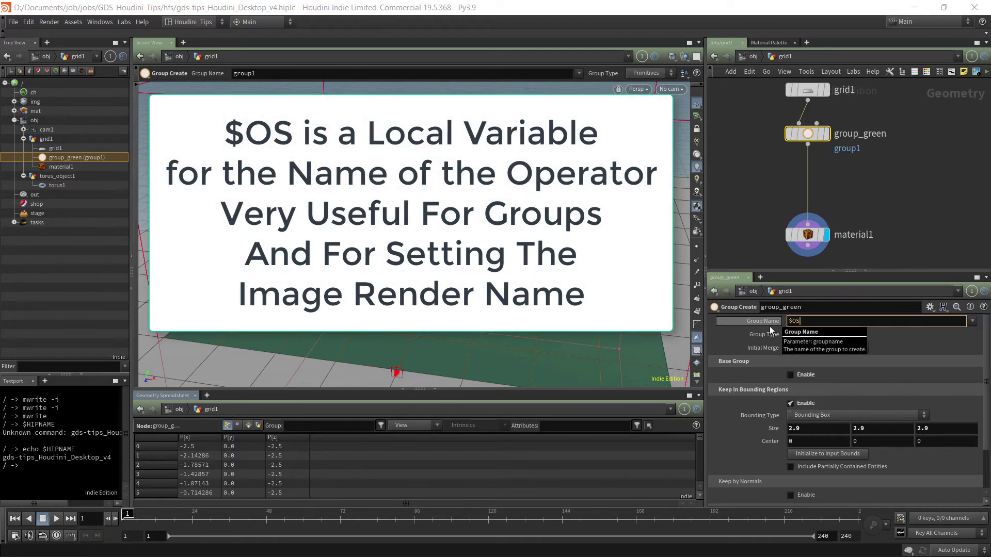
key(Return)
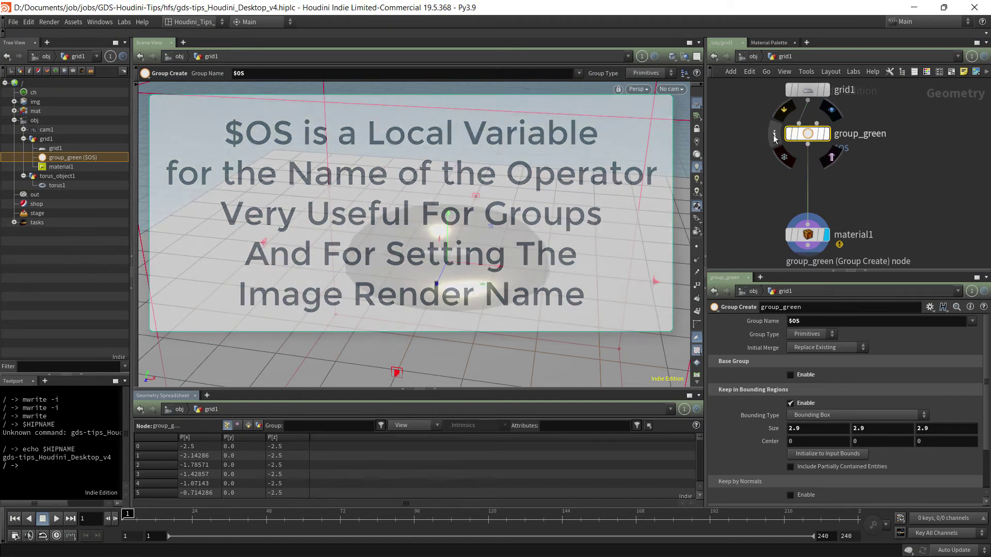
click(773, 134)
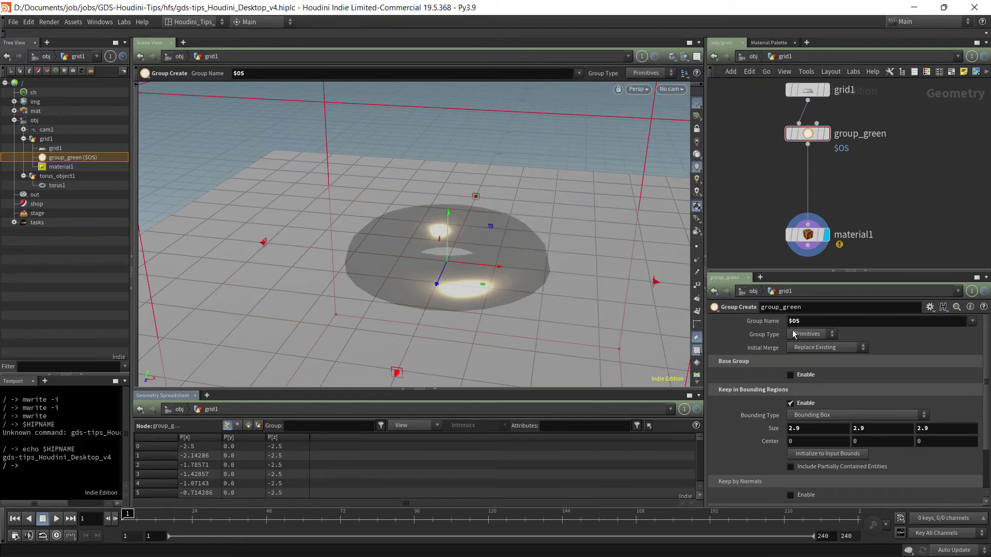
click(823, 308)
Clear the outdated group from material1 and assign group_green as its group instead
drag(759, 222, 847, 252)
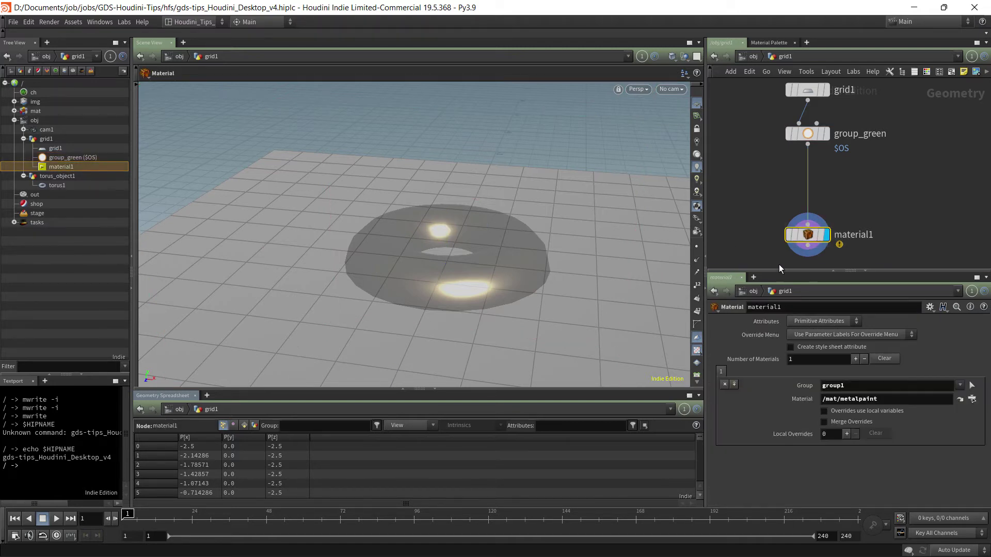
click(903, 391)
key(BackSpace)
key(BackSpace)
key(BackSpace)
key(BackSpace)
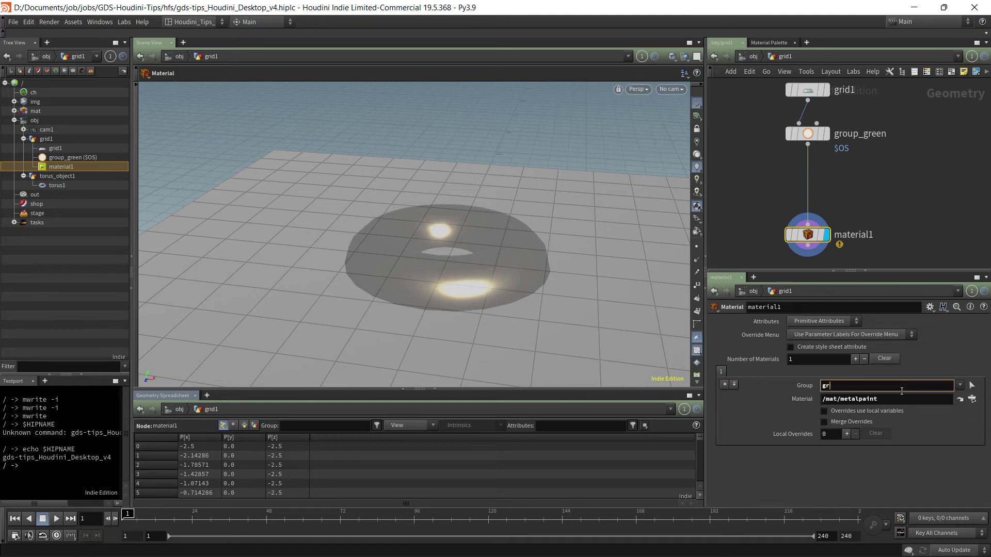
key(BackSpace)
key(BackSpace)
key(Return)
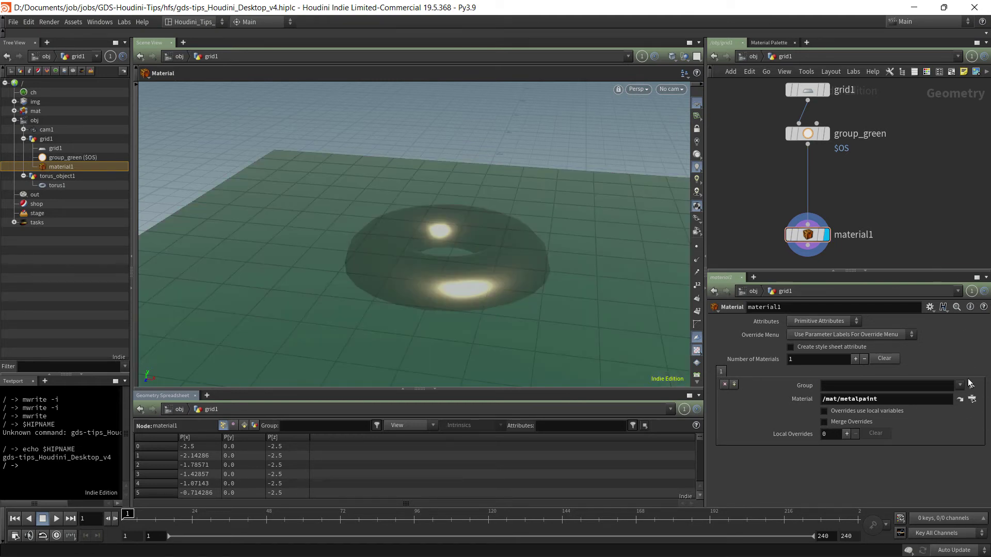
click(959, 386)
click(947, 399)
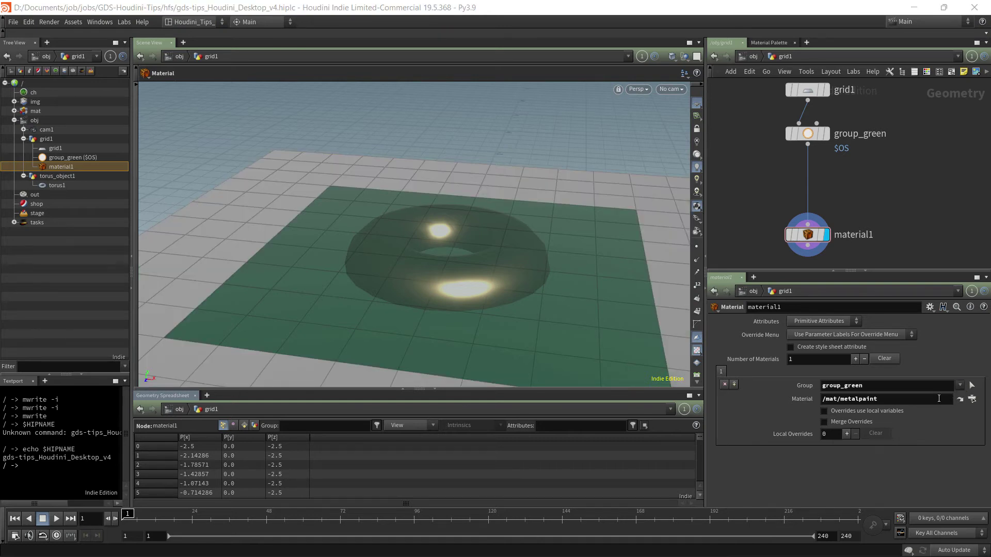
Add a Group Combine node and insert it into the wire between group_green and material1
click(768, 42)
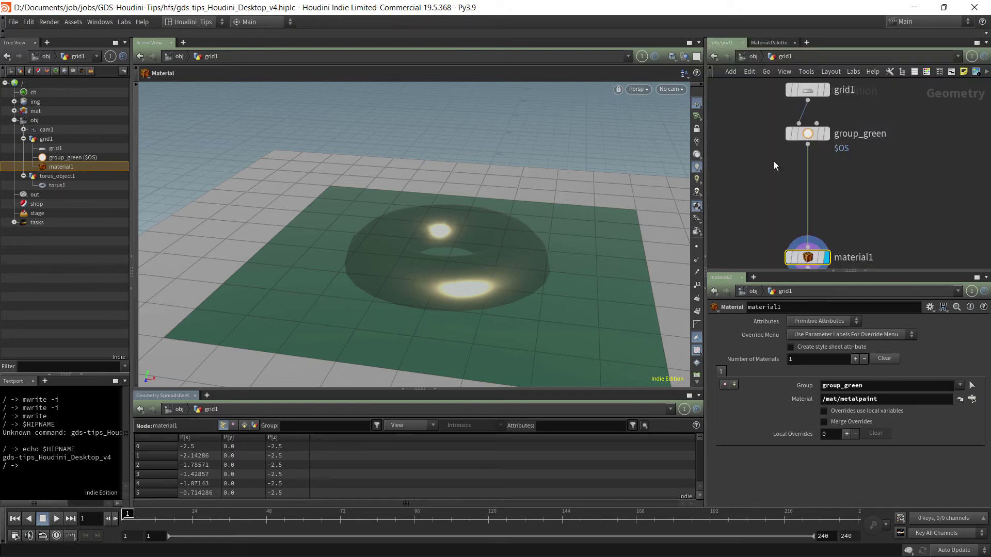
key(Tab)
key(Escape)
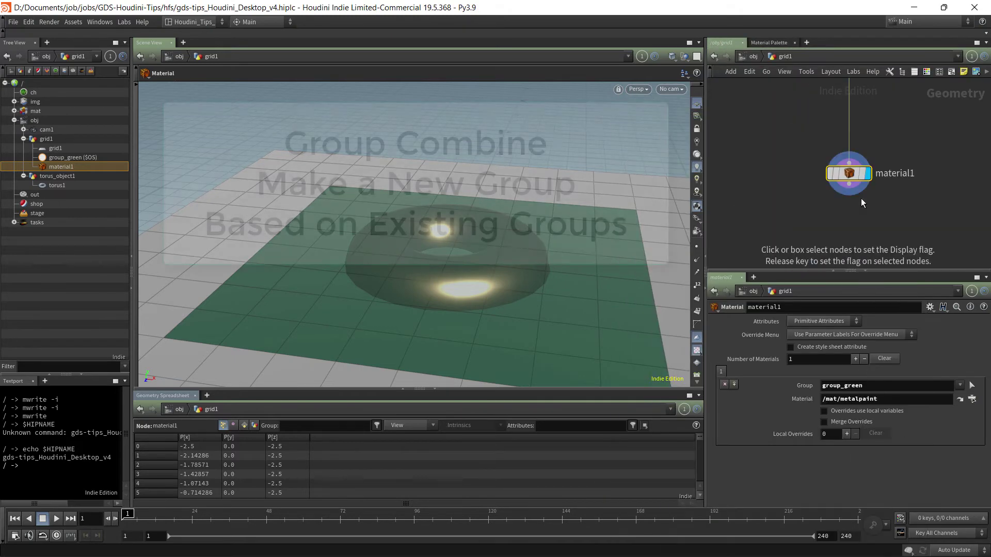
key(Tab)
text(gr)
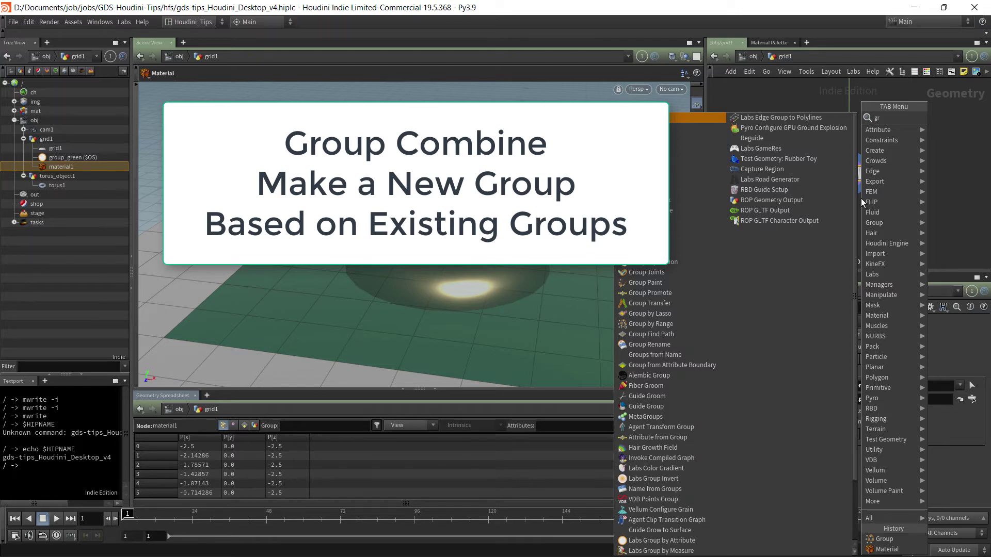
text(ou)
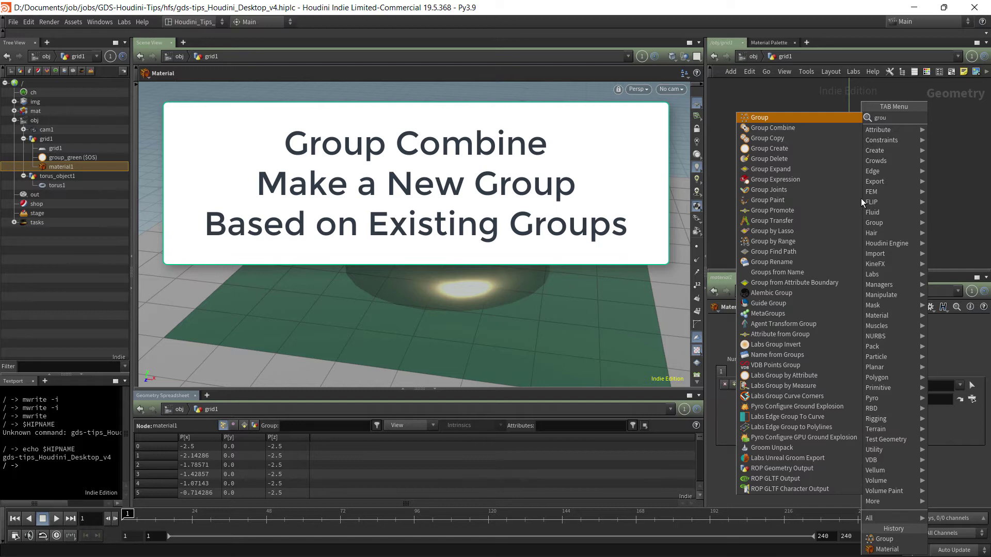
key(Down)
key(Return)
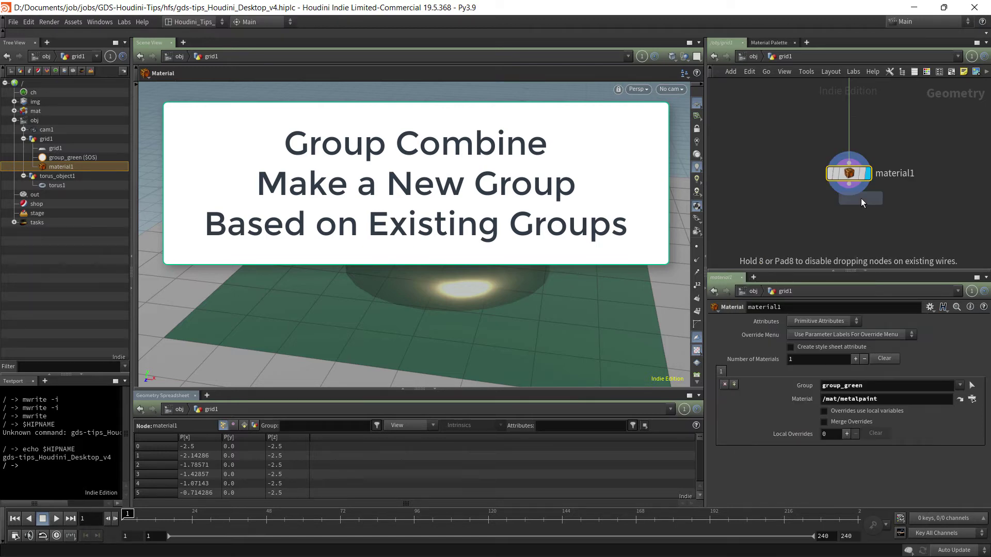
click(861, 198)
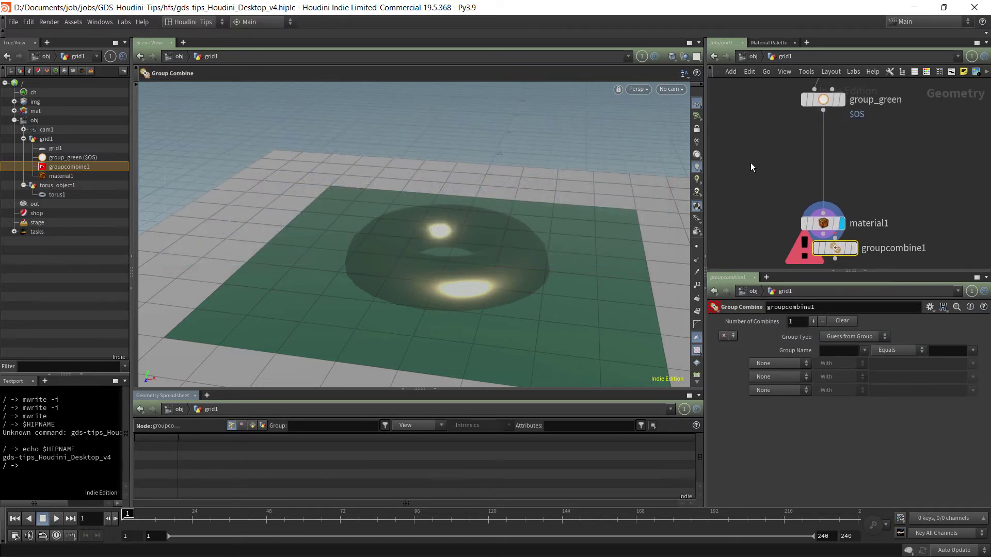
drag(840, 250, 828, 162)
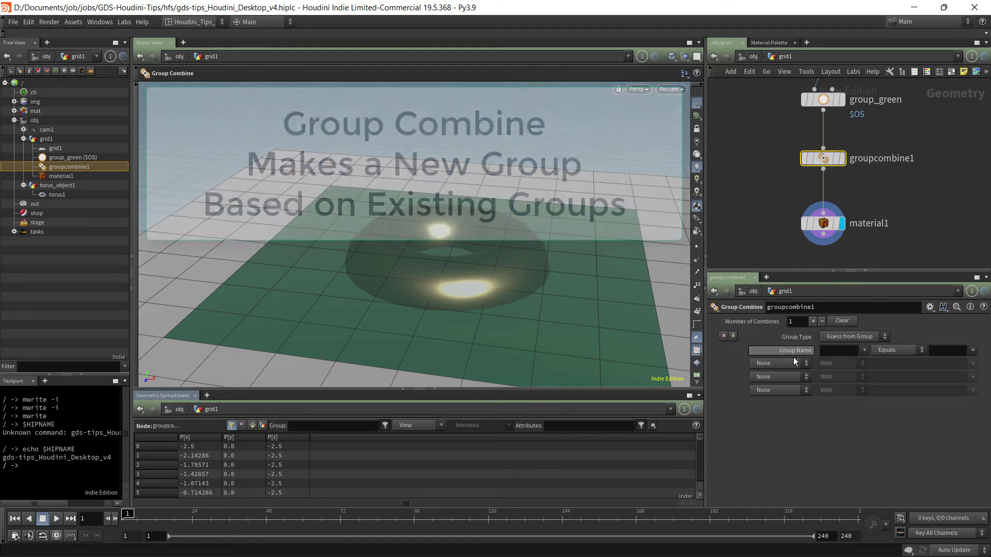
Set the Group Combine node's Group Name to $OS and rename the node as groupcombine_silver
click(839, 355)
text($OS)
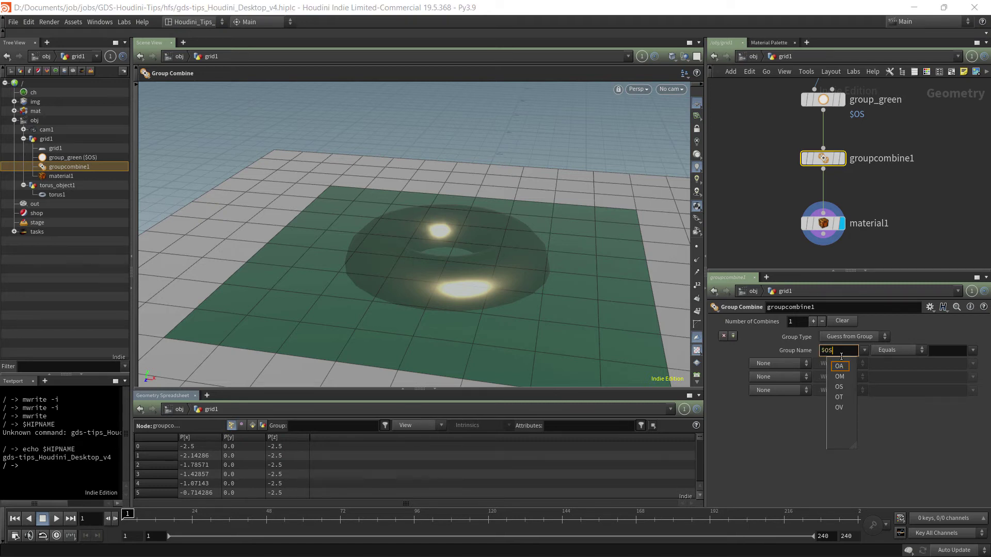
key(Return)
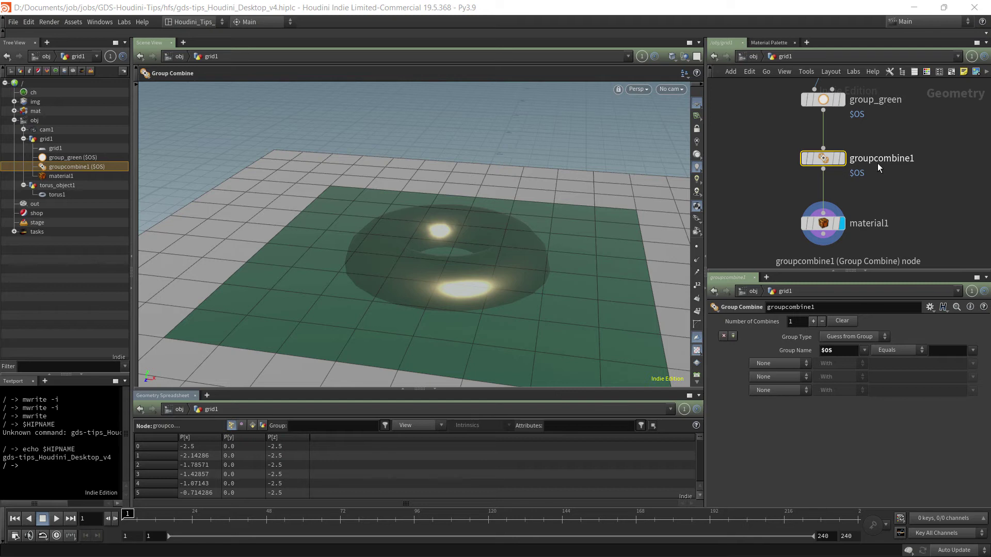
double_click(912, 163)
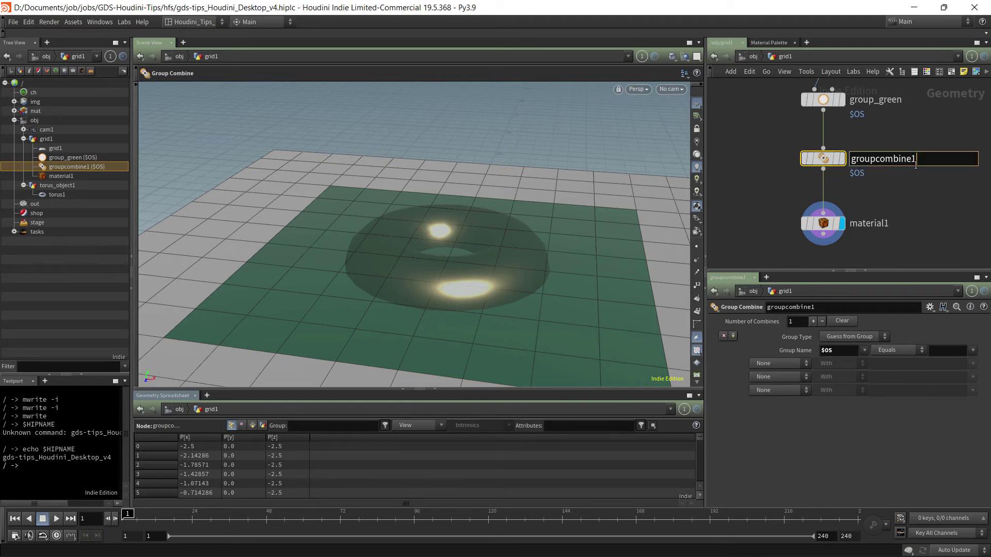
key(BackSpace)
text(_silver)
key(Return)
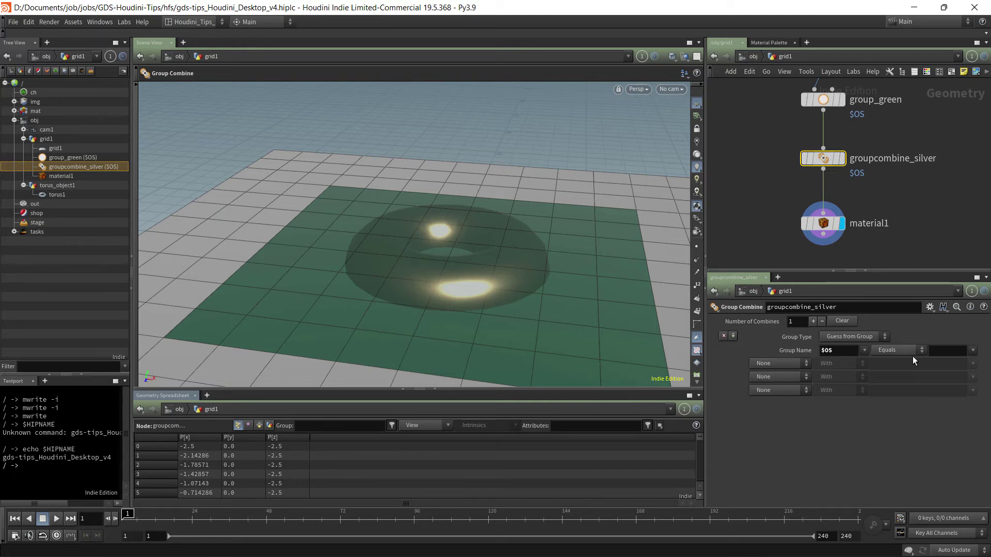
Define groupcombine_silver's group as Equals All But group_green
click(972, 351)
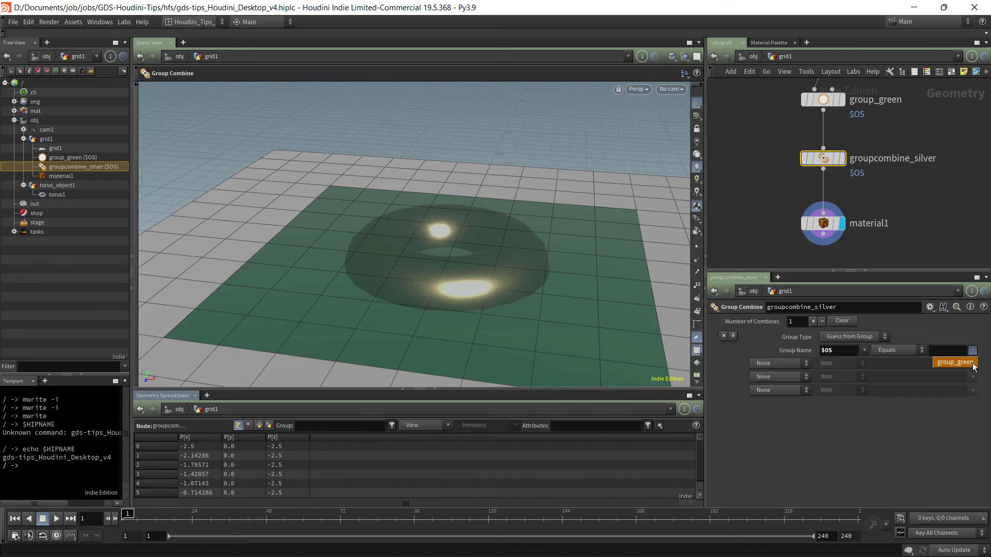
click(972, 363)
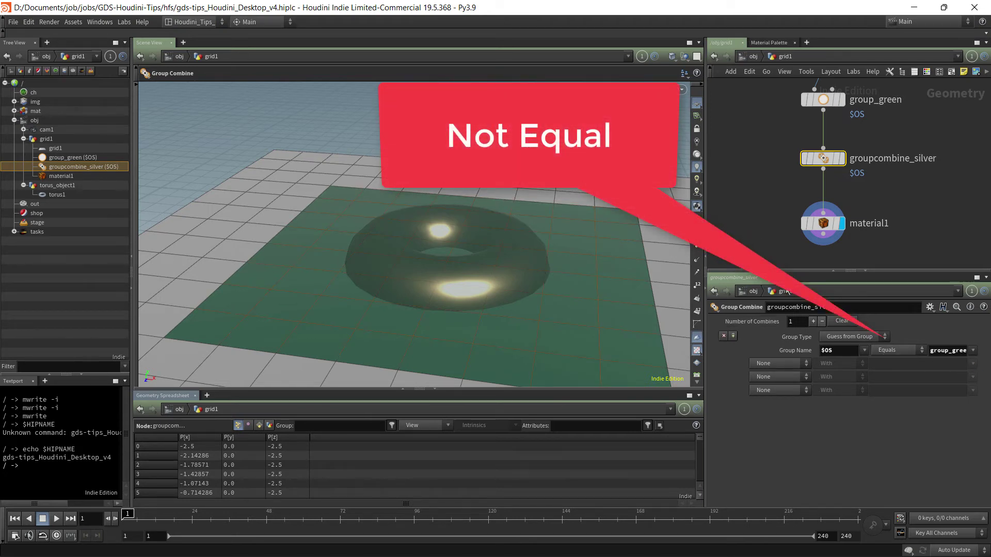
click(891, 352)
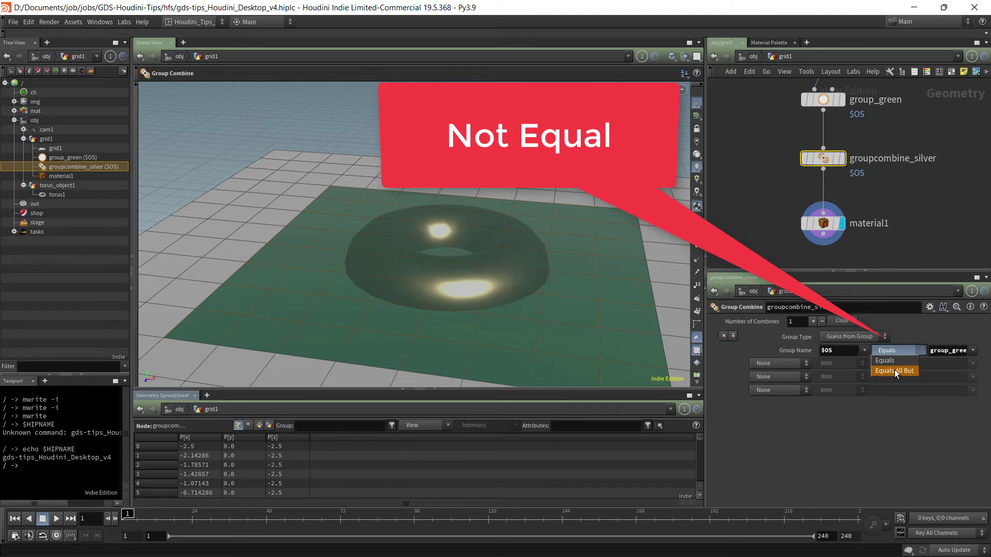
click(893, 369)
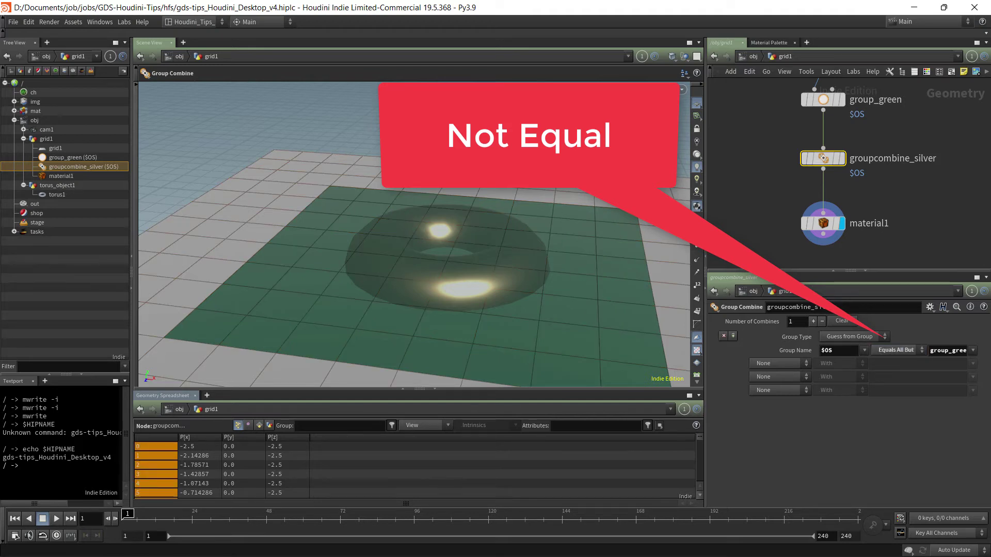
drag(814, 177, 824, 178)
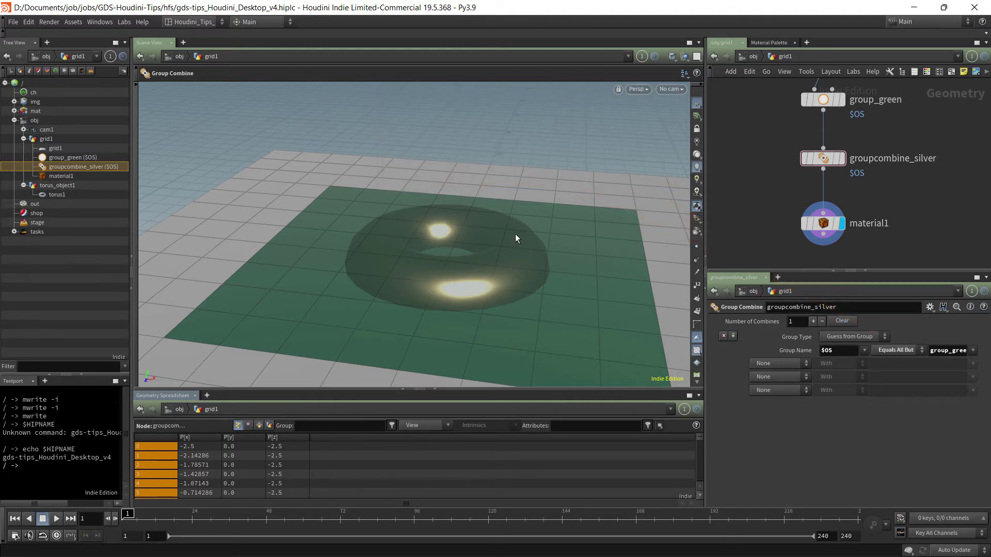
Increase material1's number of materials to 2 and show the settings of the second material entry
click(822, 222)
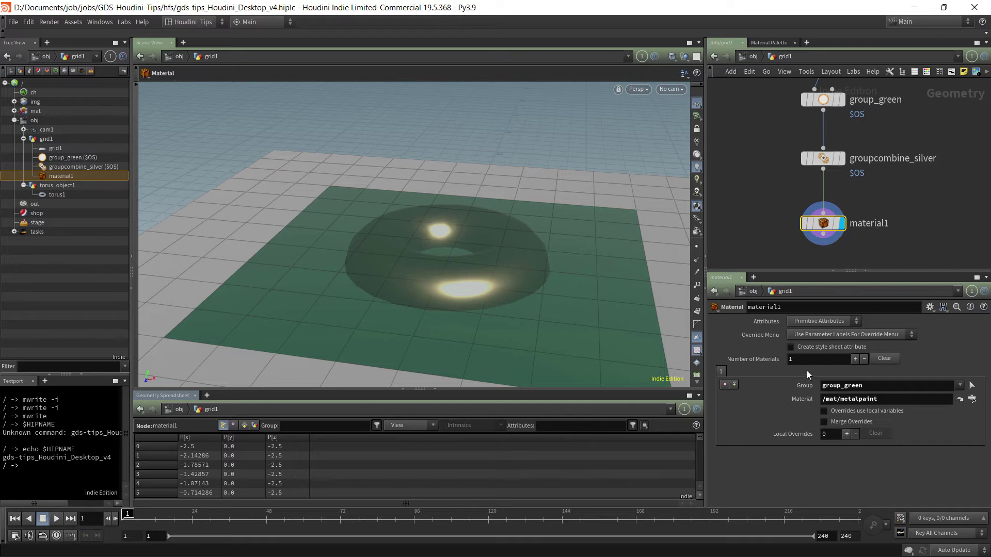
click(855, 361)
click(722, 371)
click(731, 372)
Set the group of material1's second material entry to groupcombine_silver
click(958, 388)
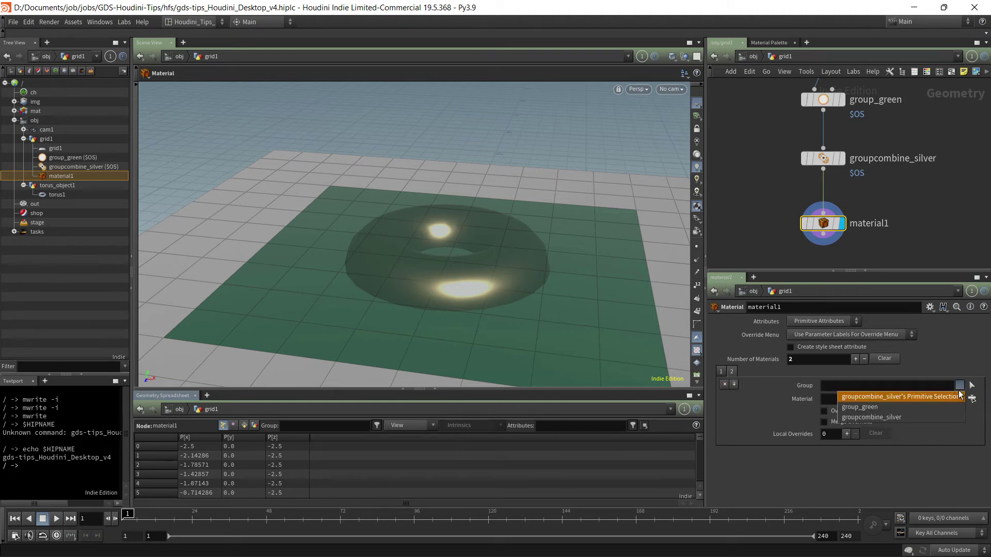
click(944, 241)
click(811, 159)
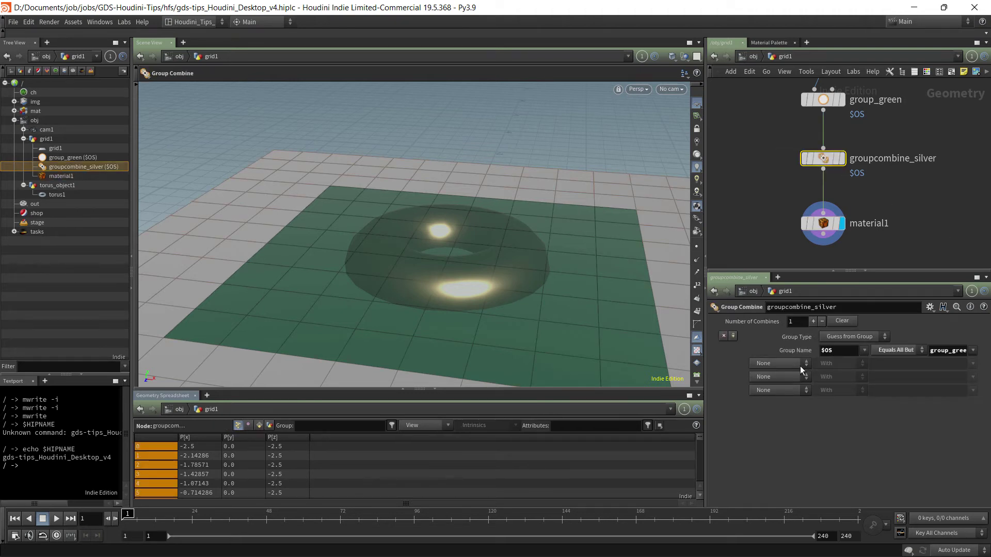
click(822, 223)
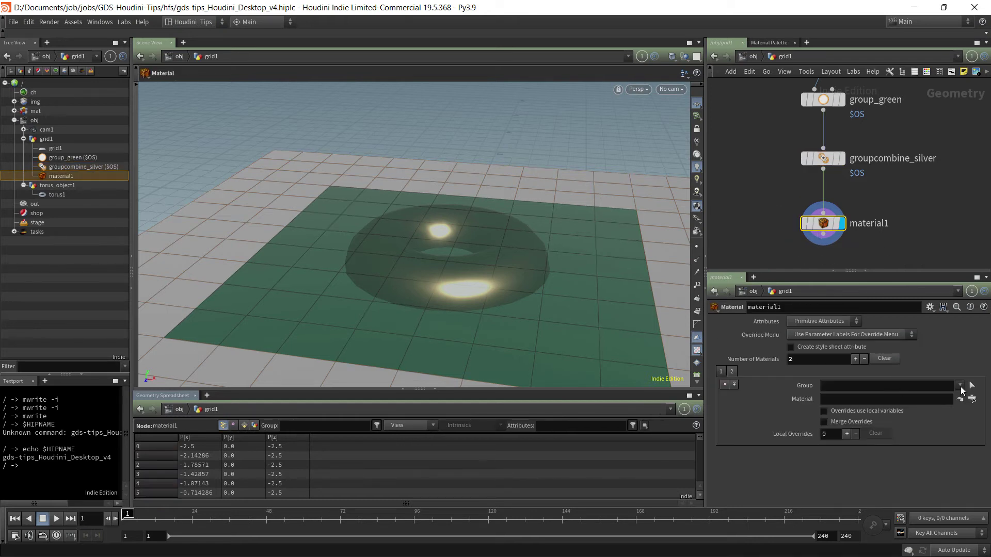
click(959, 385)
click(883, 416)
Assign /mat/platinum as the material of material1's second entry
click(971, 398)
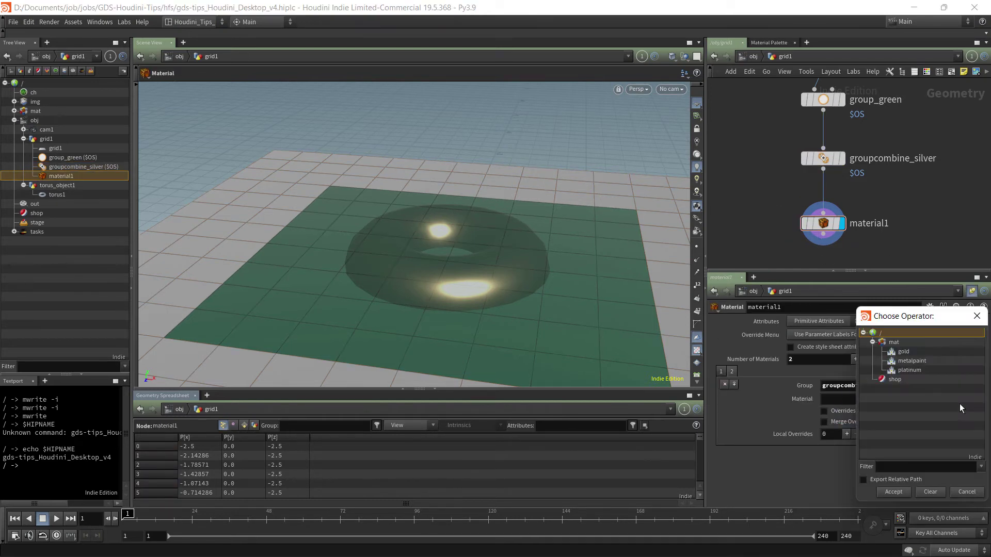
click(901, 370)
click(893, 492)
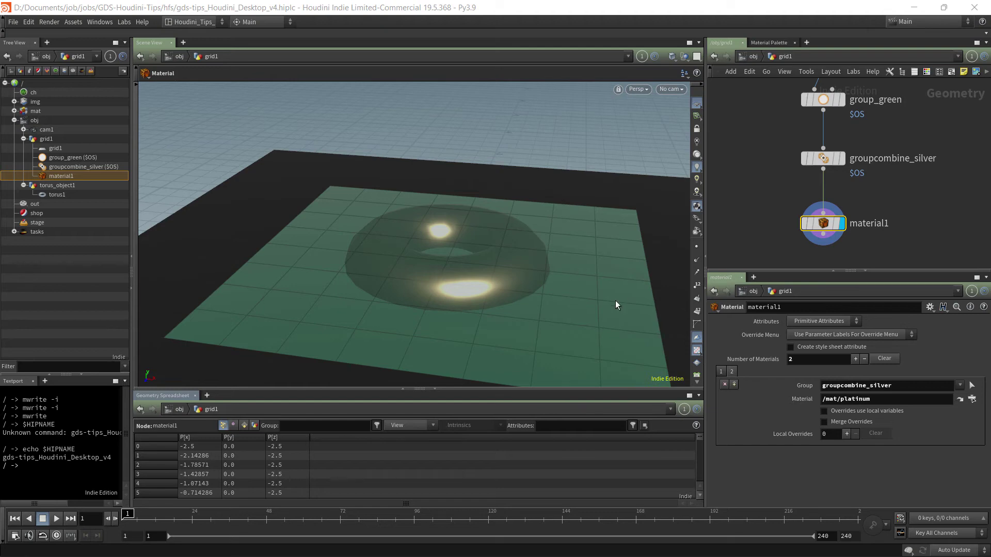
key(Tab)
text(a)
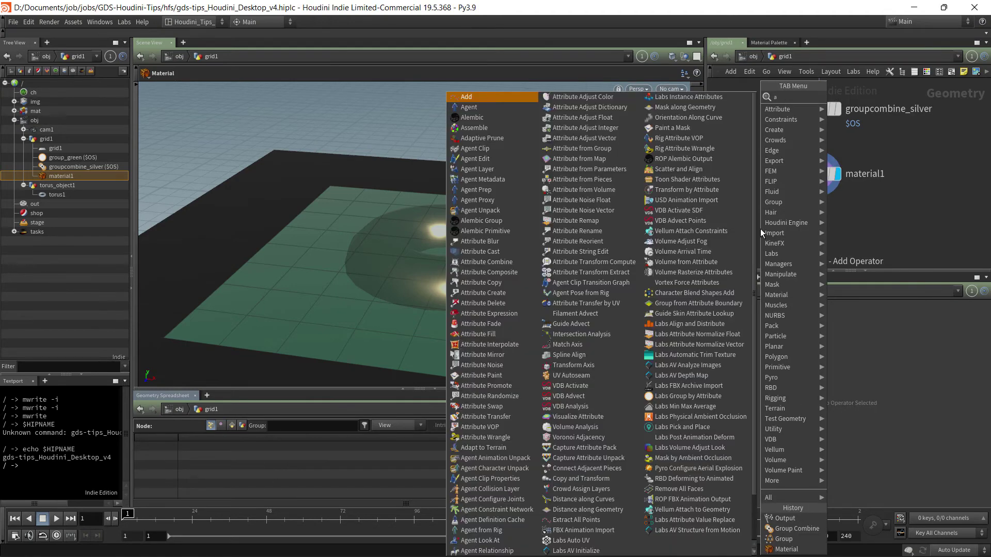
key(Escape)
key(Escape)
Add a Null node below material1 and wire material1's output into it
key(Tab)
text(null)
key(Return)
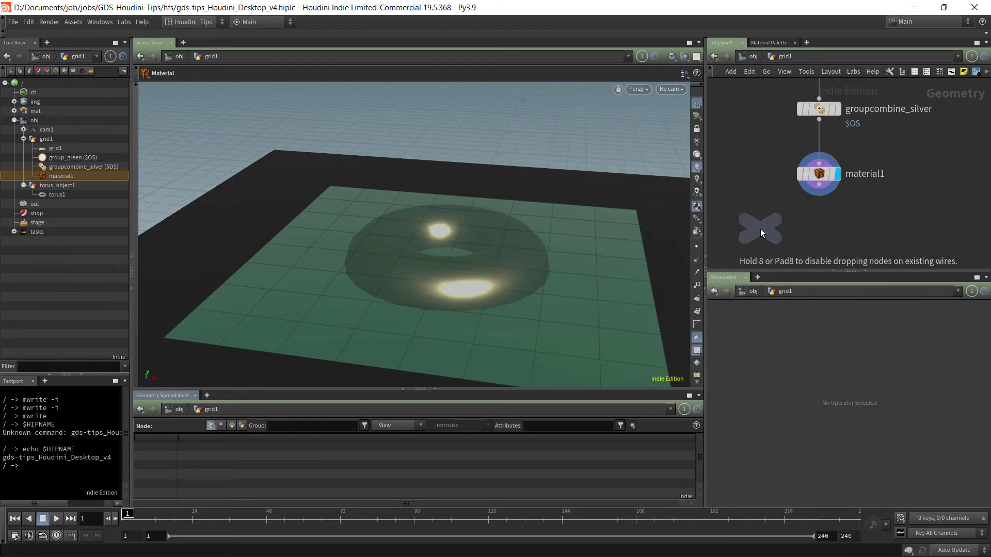
click(760, 228)
drag(760, 228, 819, 239)
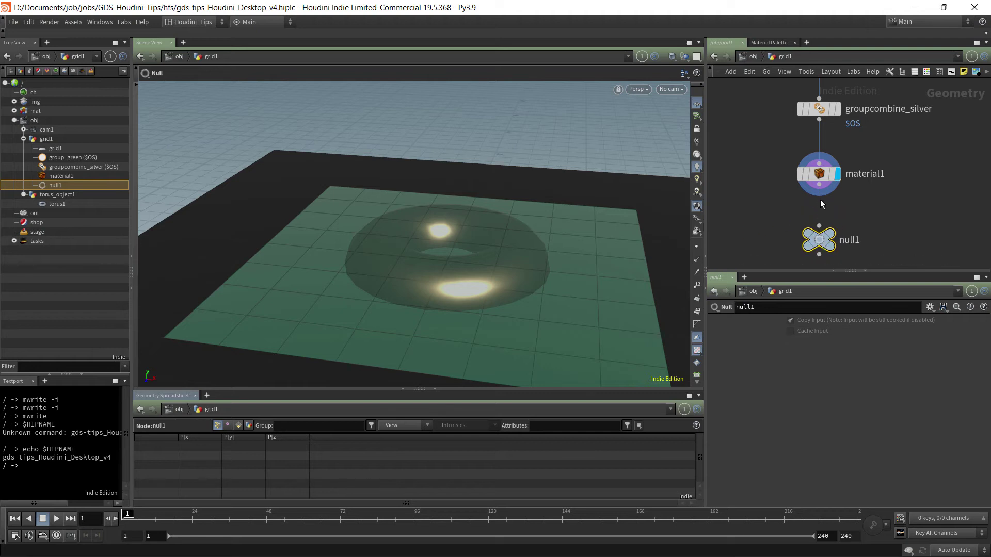
drag(818, 184, 819, 226)
Rename the Null node as OUT and move the display and render flags onto it
click(859, 241)
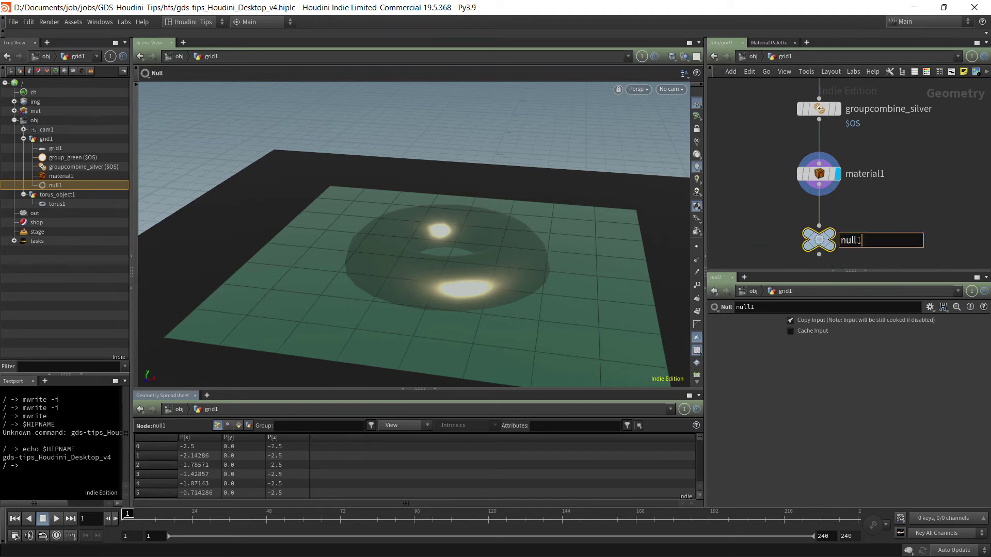
key(BackSpace)
key(BackSpace)
key(BackSpace)
key(BackSpace)
key(BackSpace)
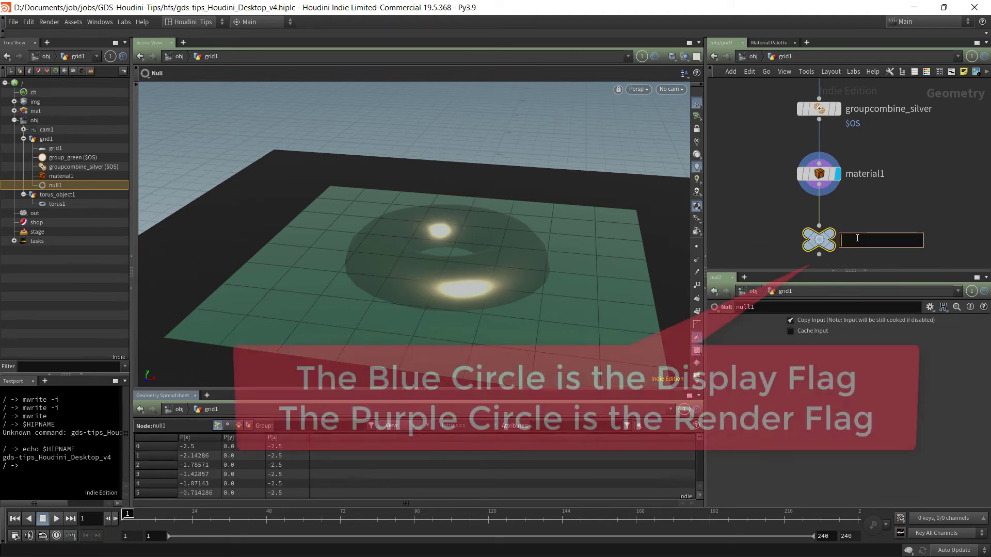
text(OUT)
key(Return)
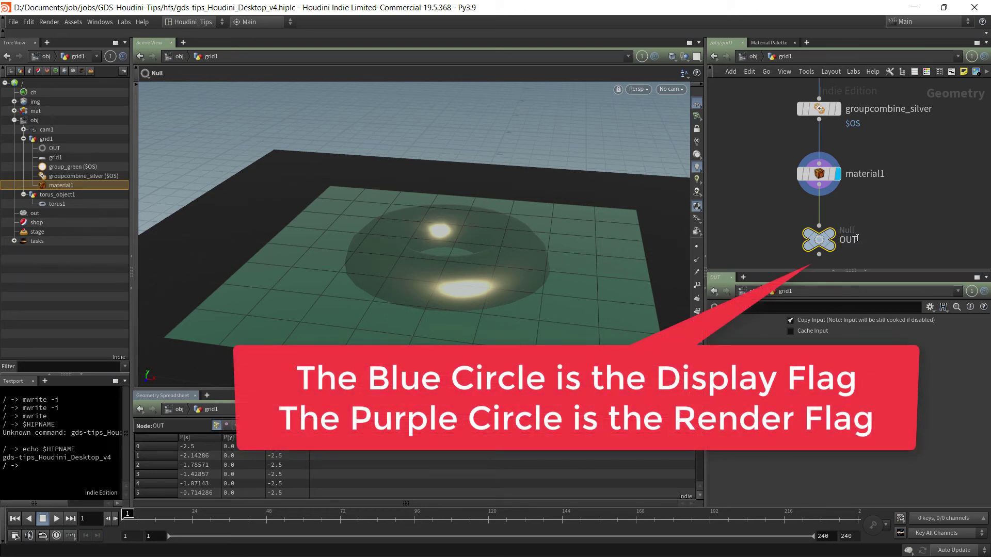
drag(752, 217, 835, 260)
click(831, 235)
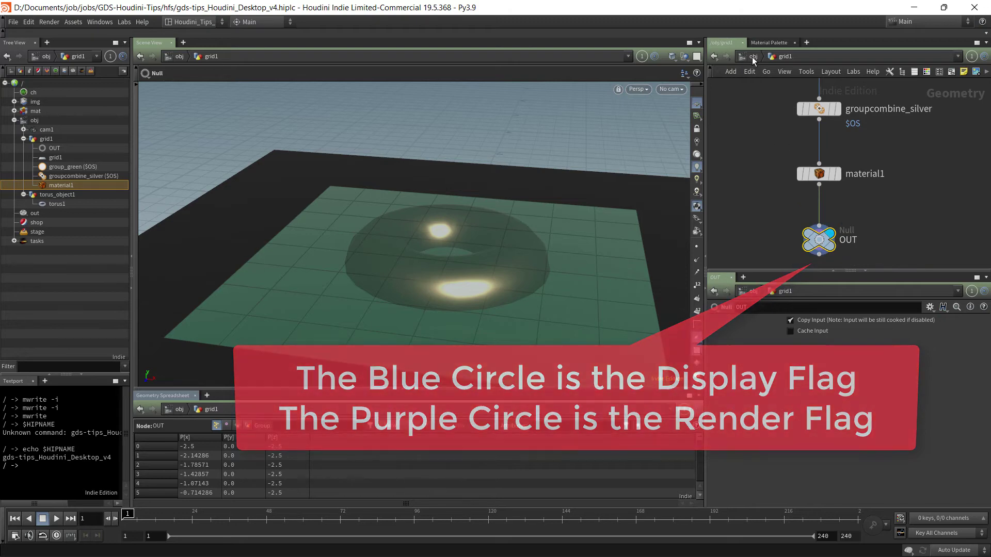
Add an Environment Light below cam1 at the object level and set its Light Intensity to .25
click(752, 56)
middle_drag(824, 222, 862, 215)
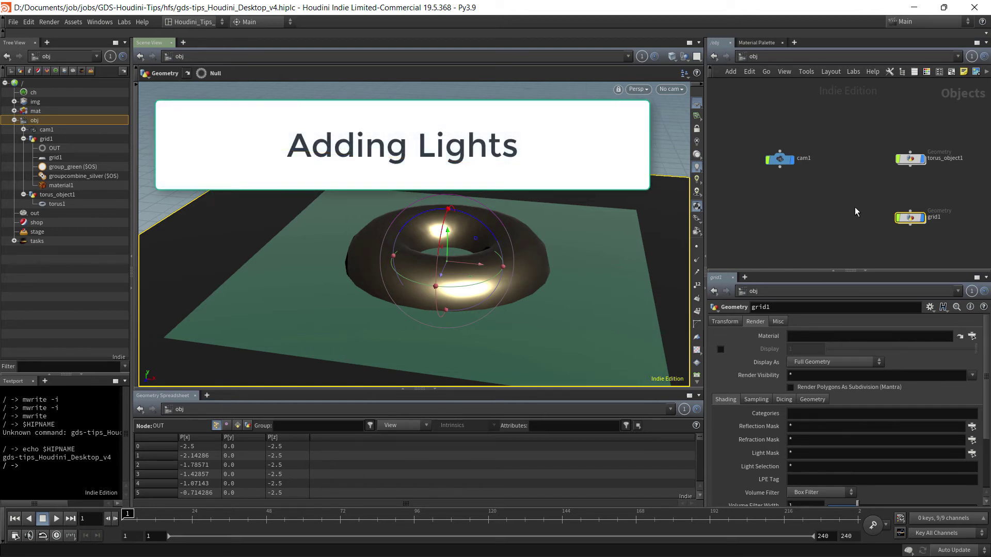
key(Tab)
text(env)
key(Return)
click(779, 212)
double_click(791, 349)
text(.25)
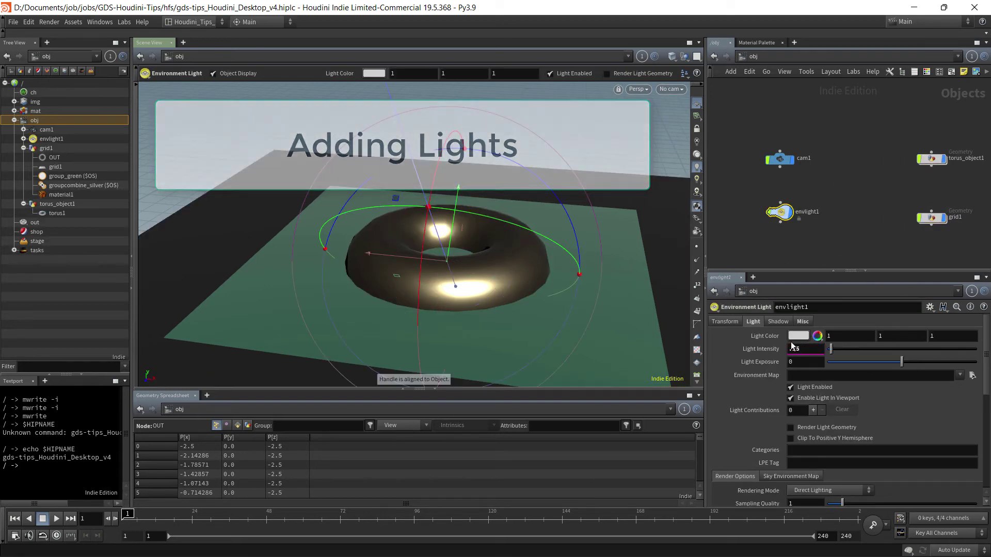
Add a point Light to the object network and lay out the nodes neatly
scroll(836, 390, down, 1)
scroll(837, 390, up, 1)
middle_drag(807, 265, 795, 225)
key(Tab)
text(light)
key(Return)
key(Return)
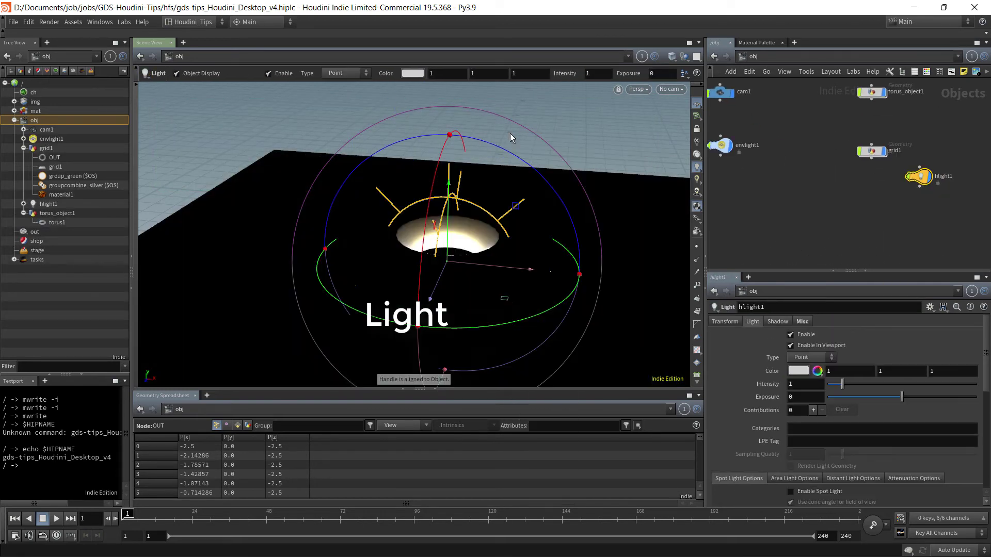
key(l)
Look through hlight1 with the view locked to it and position the light above the torus and grid, then unlock it
click(679, 90)
mouse_move(722, 155)
click(794, 176)
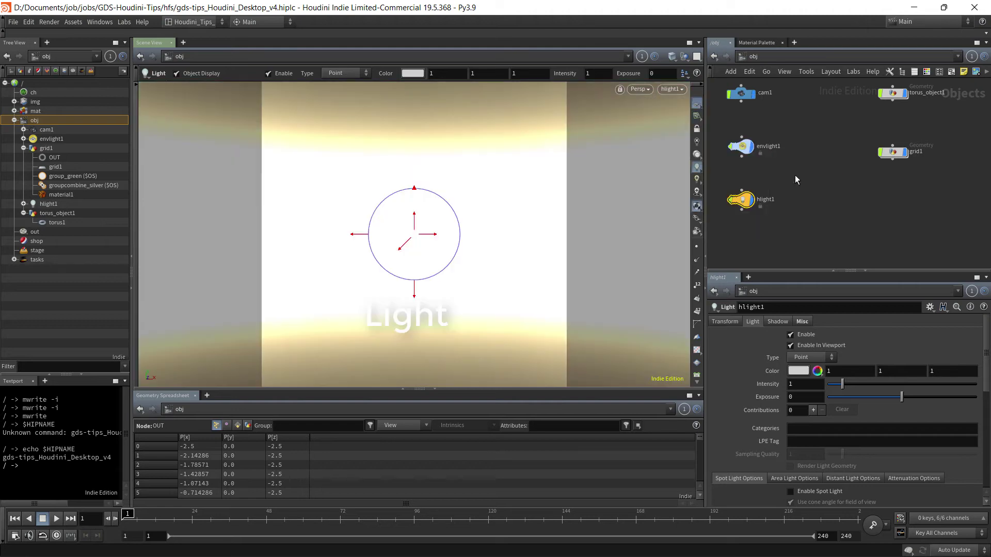
click(696, 129)
alt+drag(487, 266, 519, 343)
alt+right_drag(520, 342, 555, 328)
right_click(498, 310)
click(502, 305)
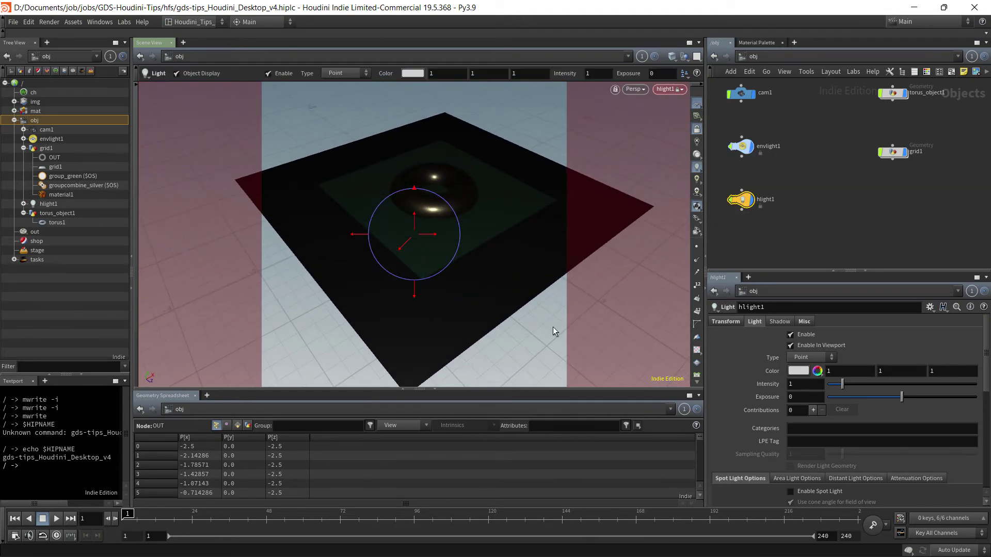
click(696, 129)
Switch the viewport to cam1 and adjust the camera to 1.6 in Y translation and -26.4 in X rotation
click(676, 89)
click(695, 144)
click(741, 94)
middle_drag(820, 362, 797, 363)
middle_drag(880, 350, 926, 348)
middle_drag(828, 363, 792, 366)
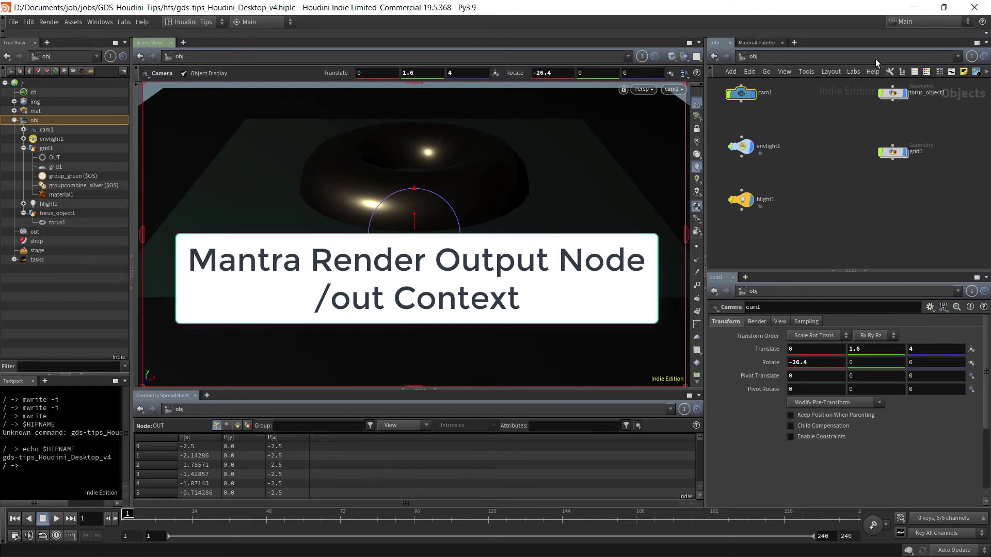
Create a Mantra - PBR render node in the out context and name it desktop_demo
click(765, 59)
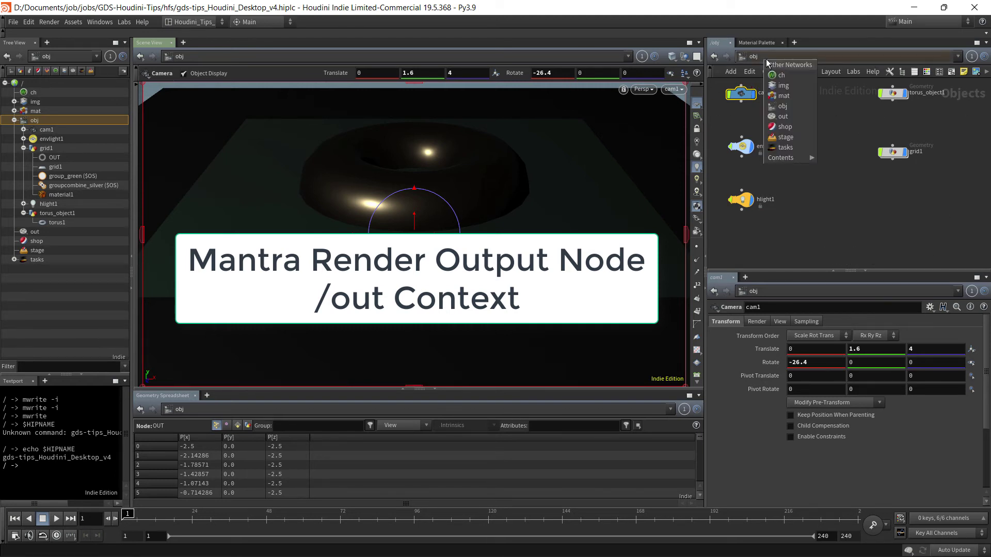
click(782, 116)
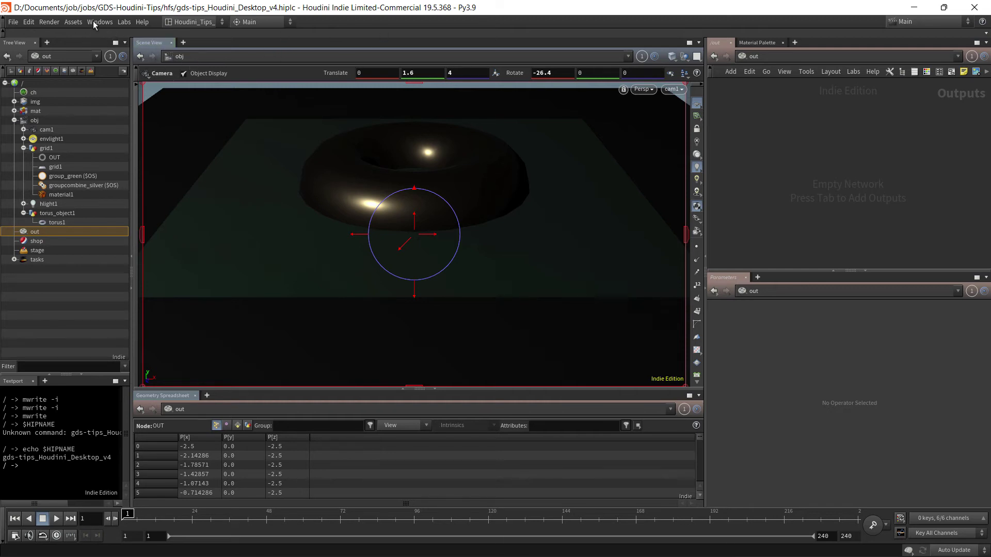
click(55, 24)
mouse_move(57, 33)
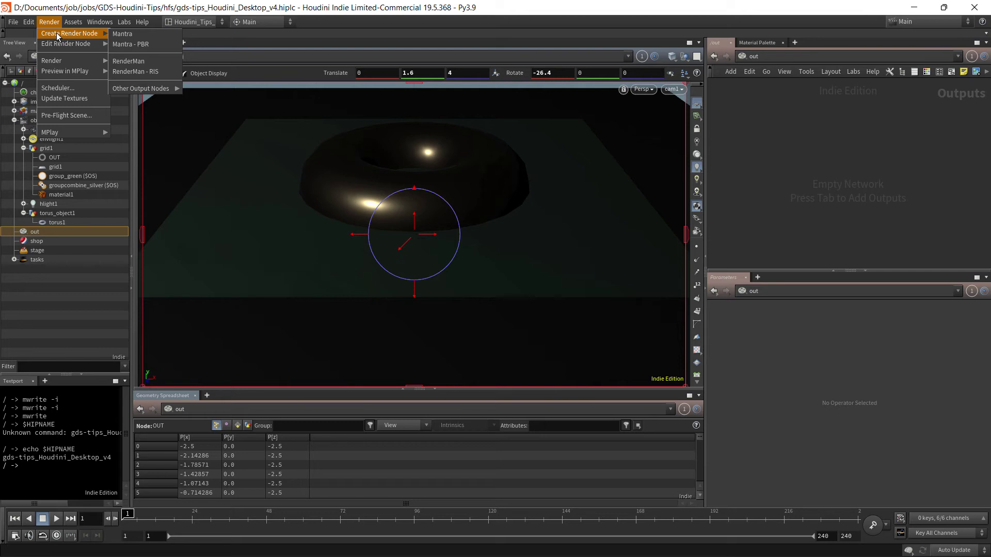
click(125, 45)
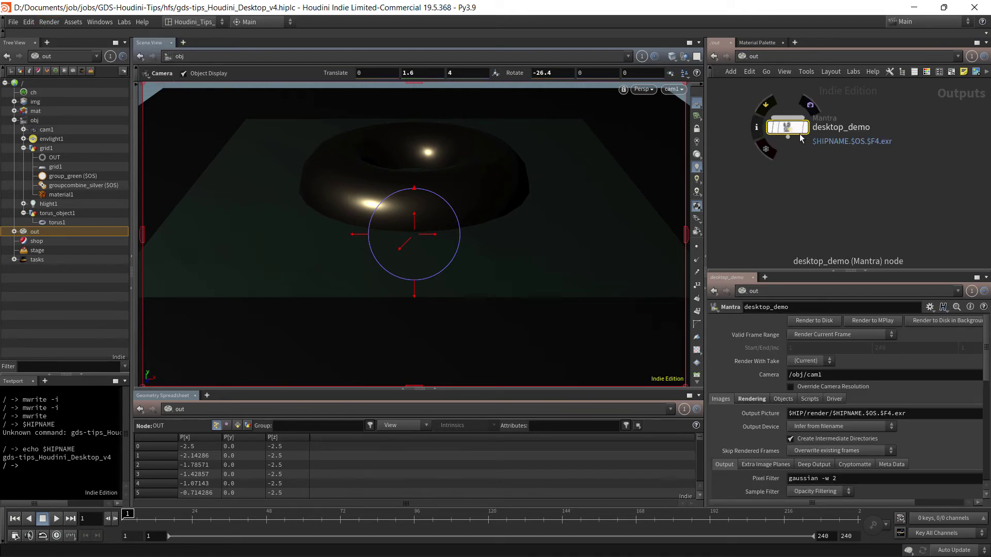
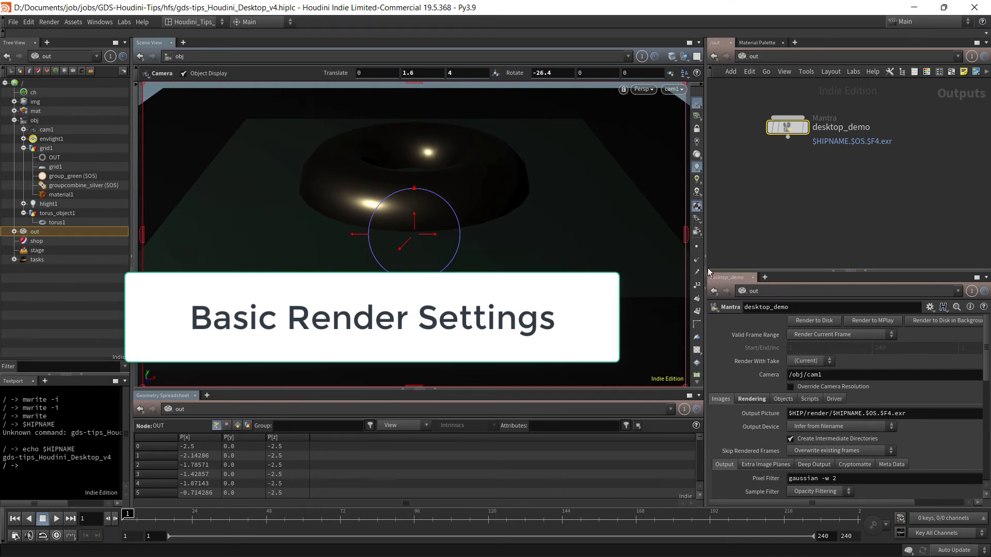
Widen the parameter area and choose /obj/cam1 as the render camera of desktop_demo
drag(705, 232, 639, 232)
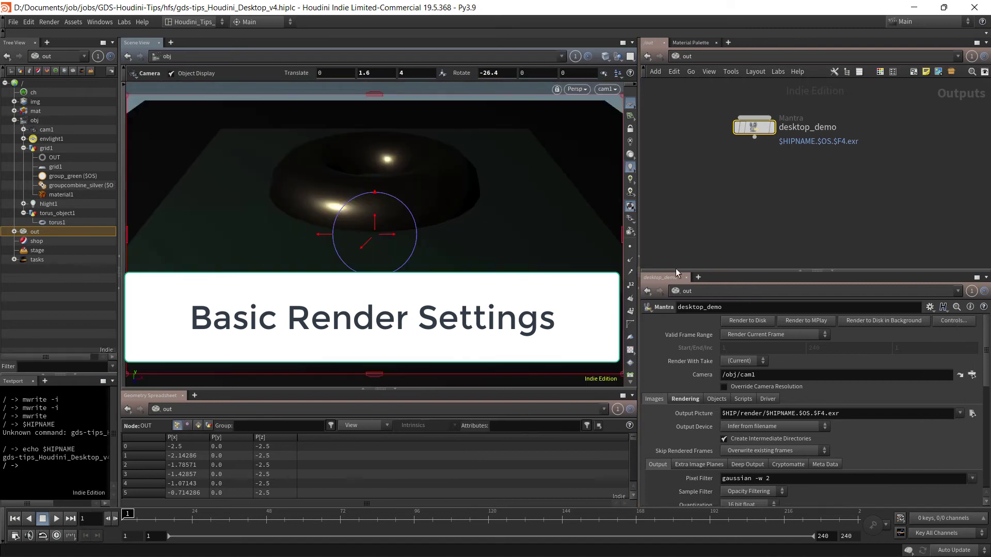
click(972, 374)
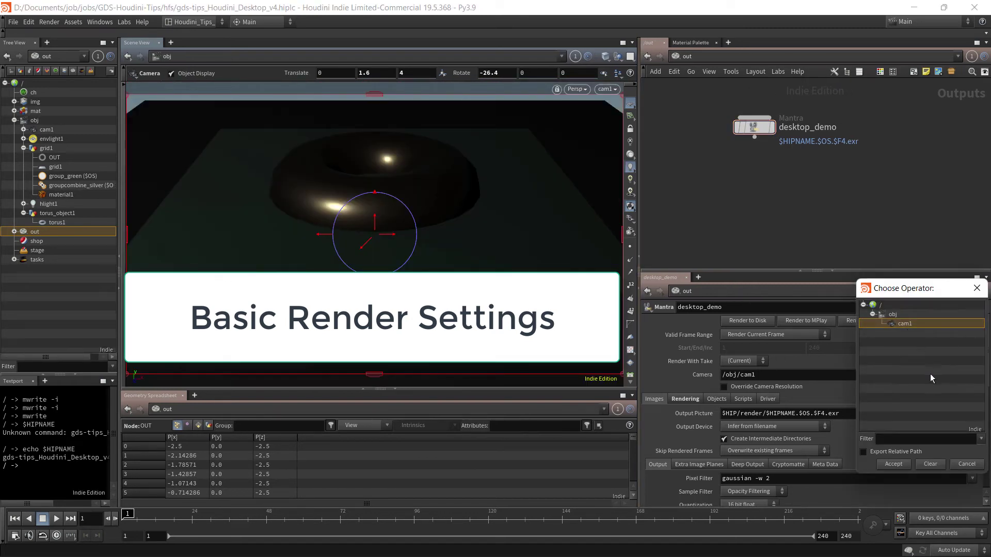
click(895, 465)
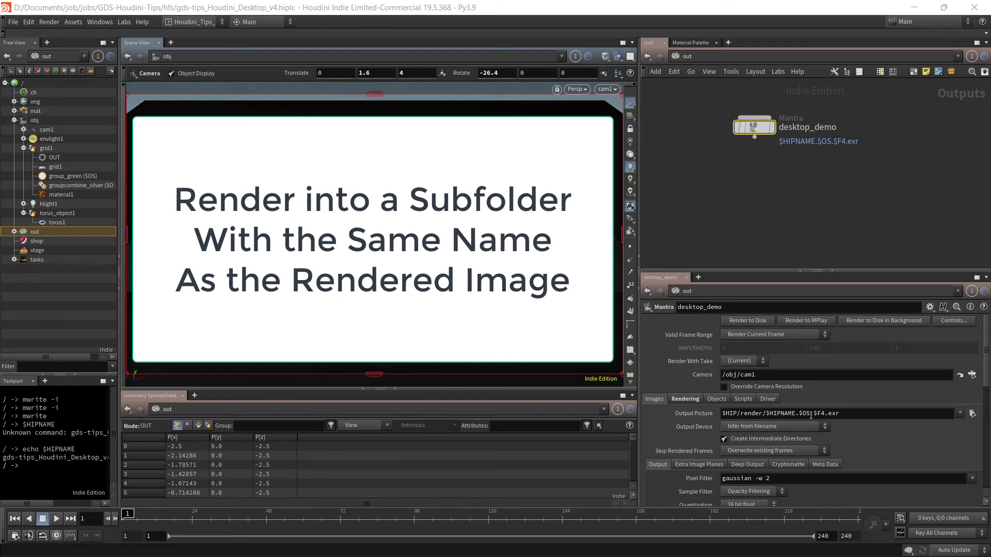
Insert a $HIPNAME.$OS. subfolder in the Output Picture path, making it $HIP/render/$HIPNAME.$OS./$HIPNAME.$OS.$F4.exr
drag(810, 415, 765, 423)
key(ctrl+c)
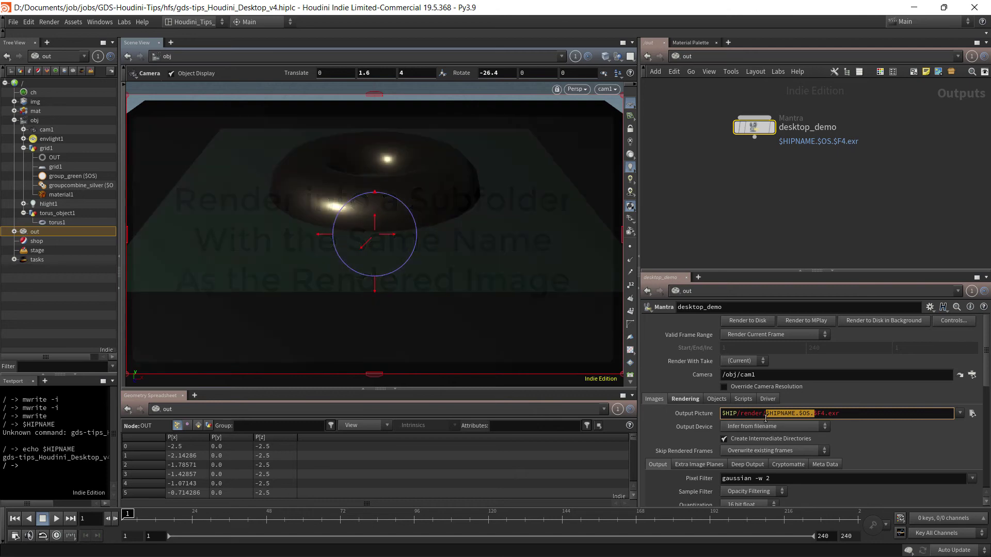
click(768, 419)
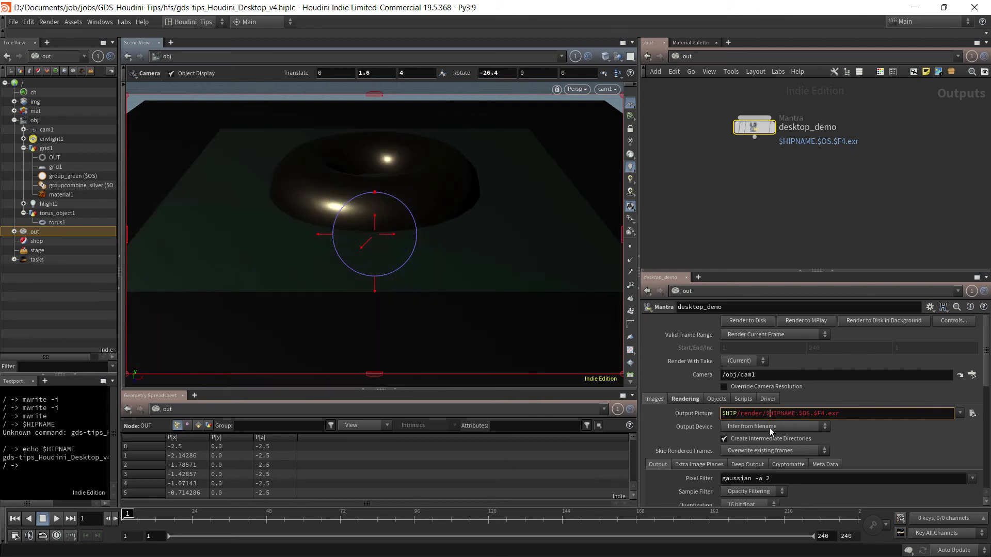
key(ctrl+v)
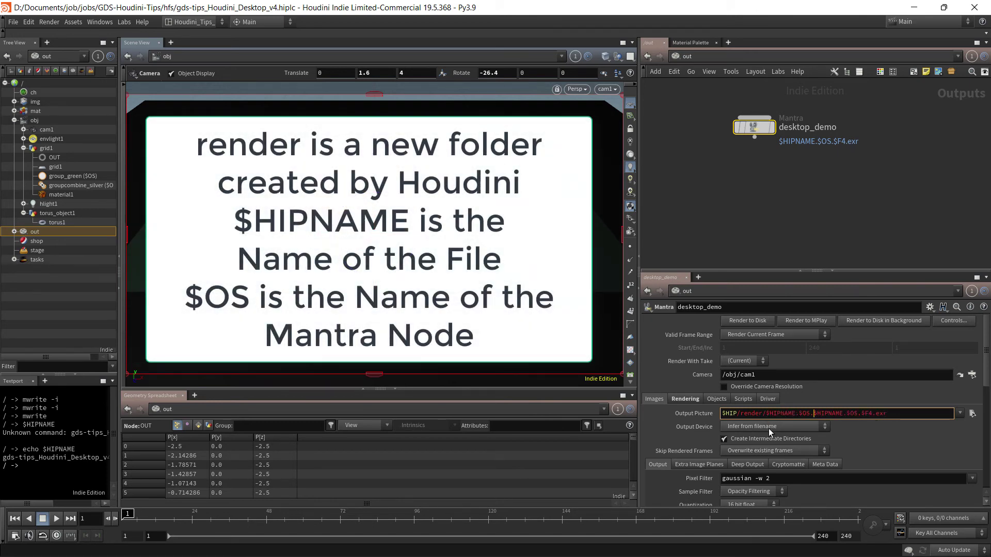
text(/)
key(Return)
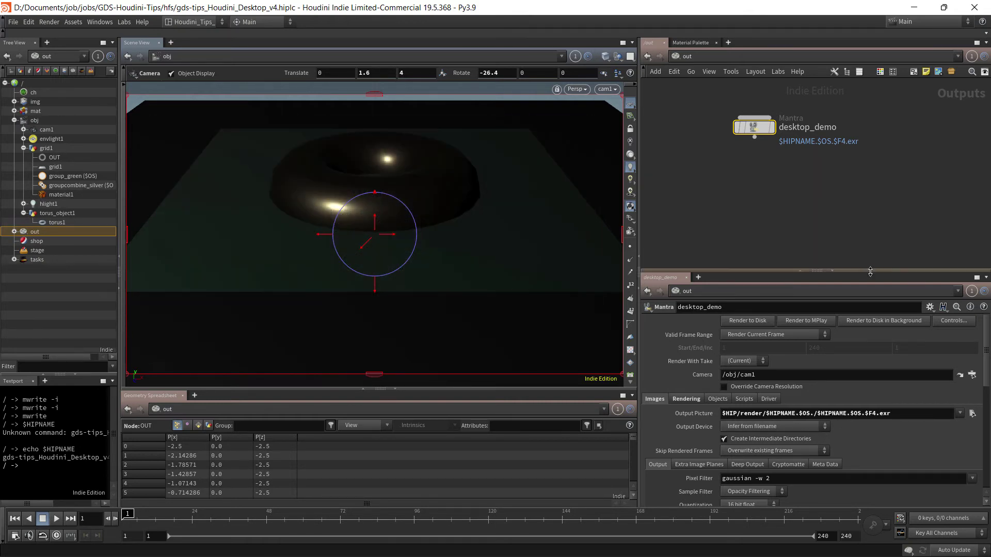
Clear desktop_demo's Candidate Objects and set its Force Objects to torus_object1 and grid1
drag(869, 270, 864, 179)
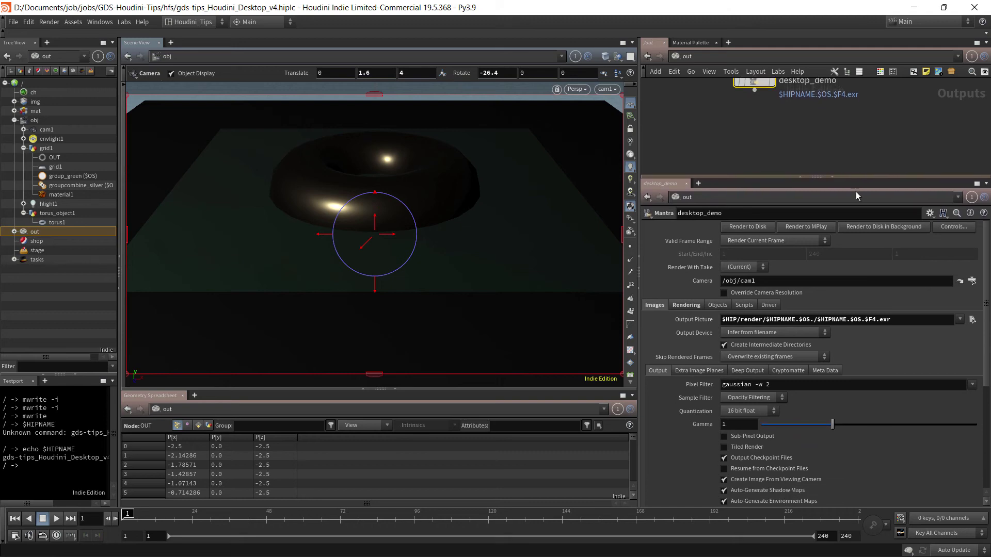
click(720, 307)
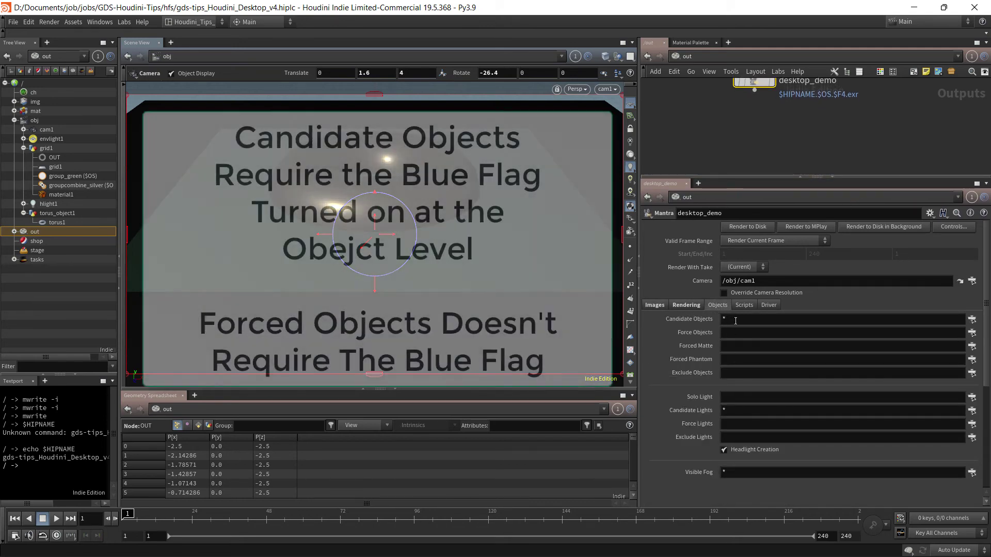
click(733, 321)
key(BackSpace)
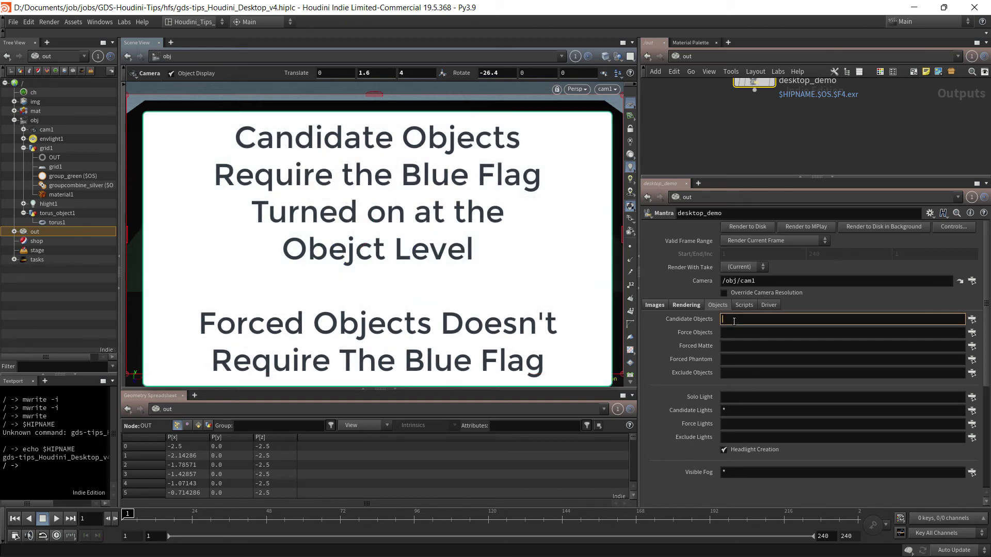
click(785, 333)
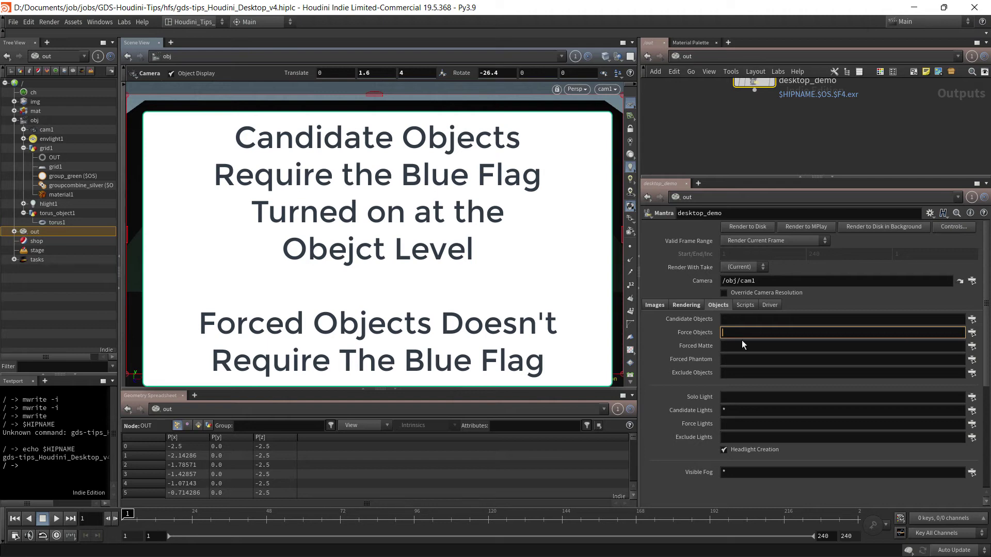
click(971, 333)
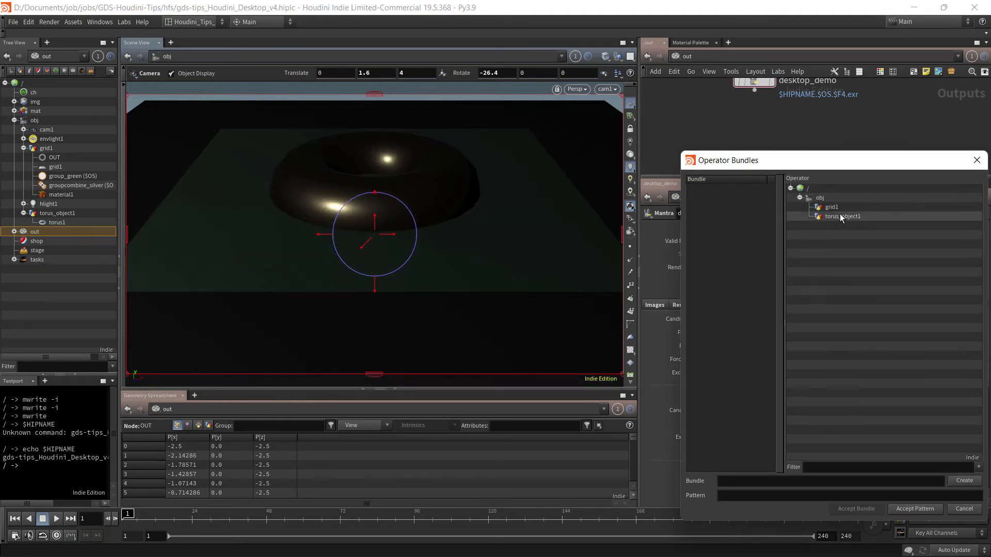
click(836, 208)
shift+click(836, 218)
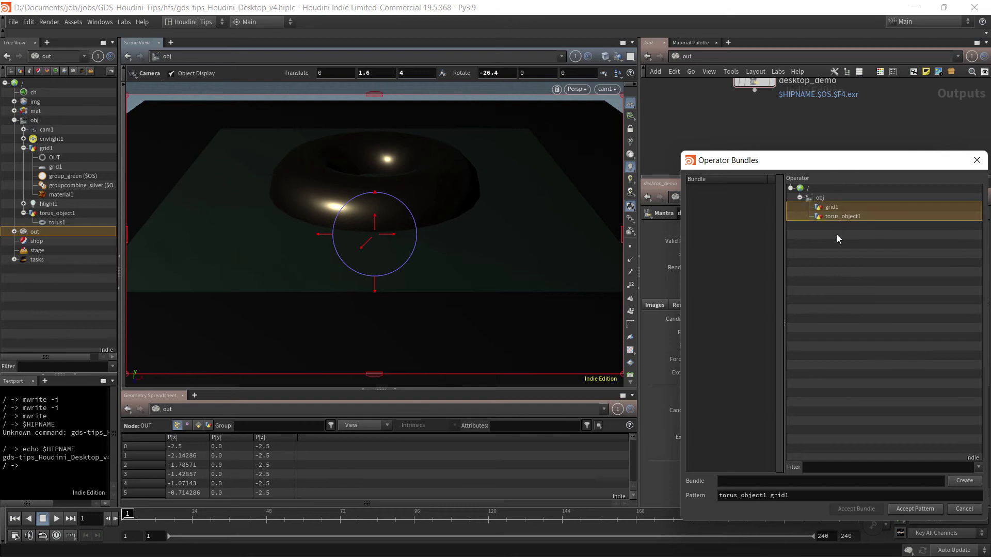
click(915, 510)
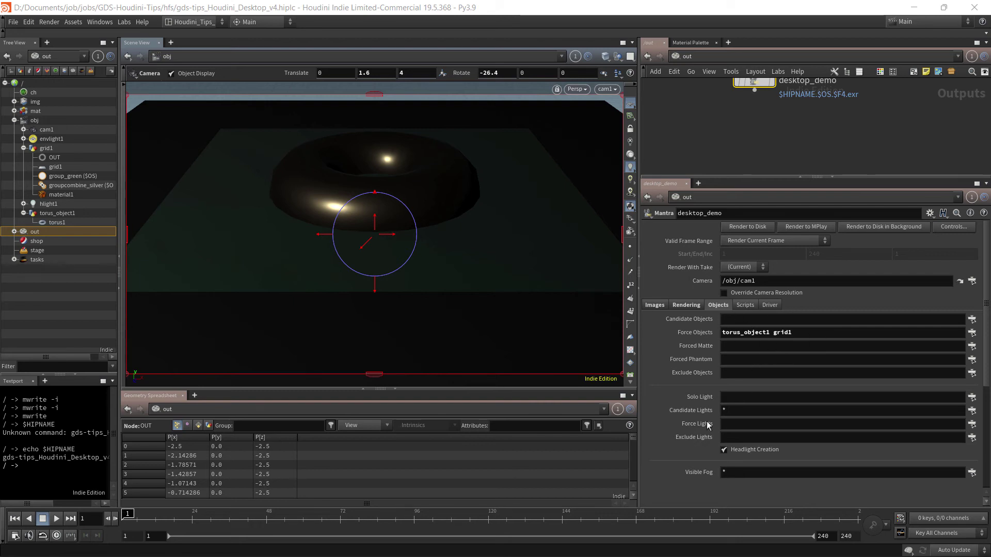
Replace desktop_demo's Candidate Lights with hlight1 and envlight1, and give the network area more height
click(741, 412)
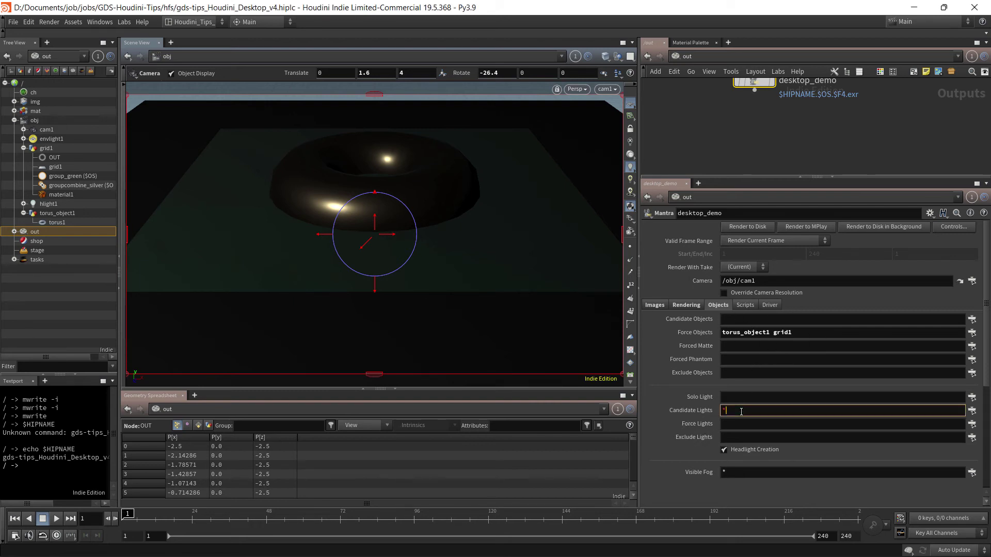
key(BackSpace)
click(972, 410)
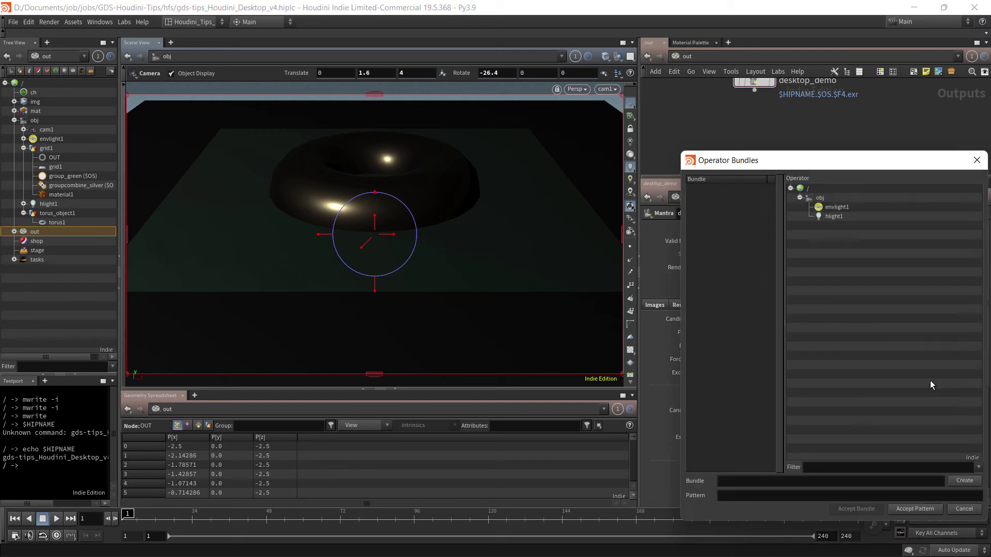
click(836, 207)
ctrl+click(834, 216)
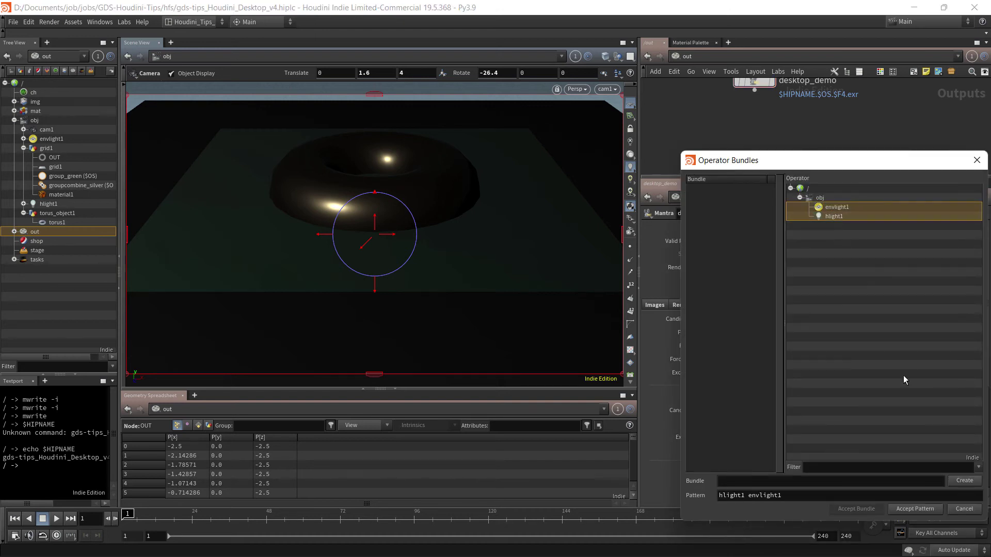
click(919, 509)
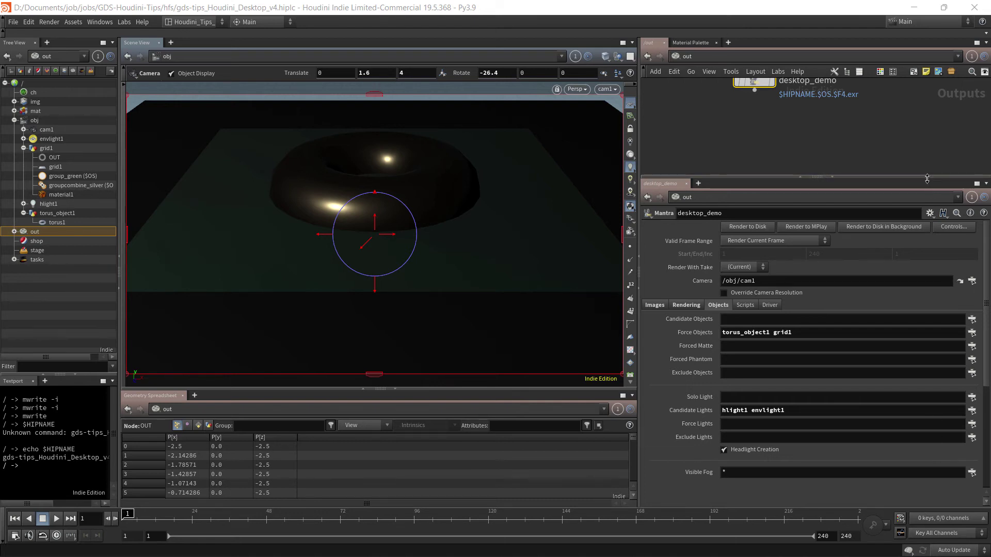
drag(927, 179, 792, 240)
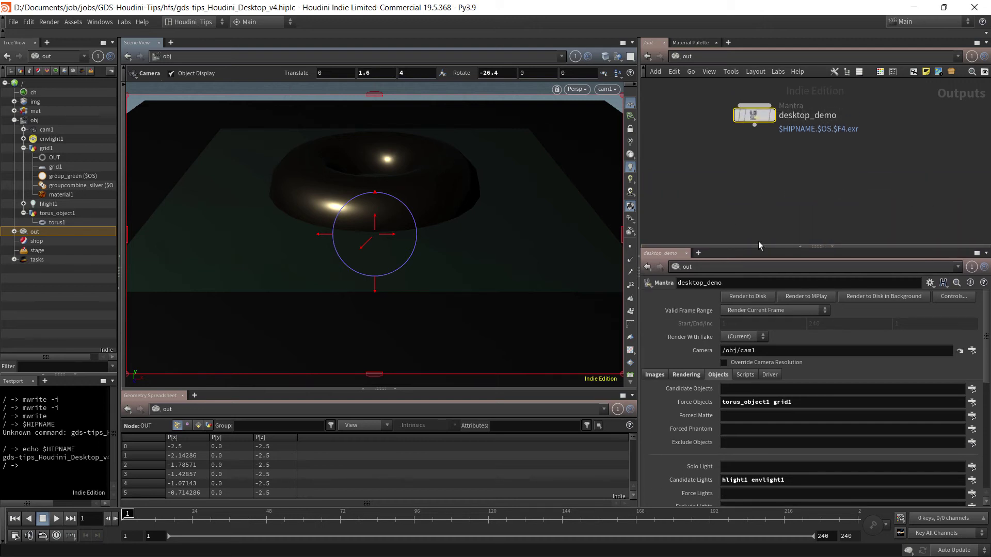
Save the scene and write an incremented version by rerunning mwrite -i in the Textport
click(13, 22)
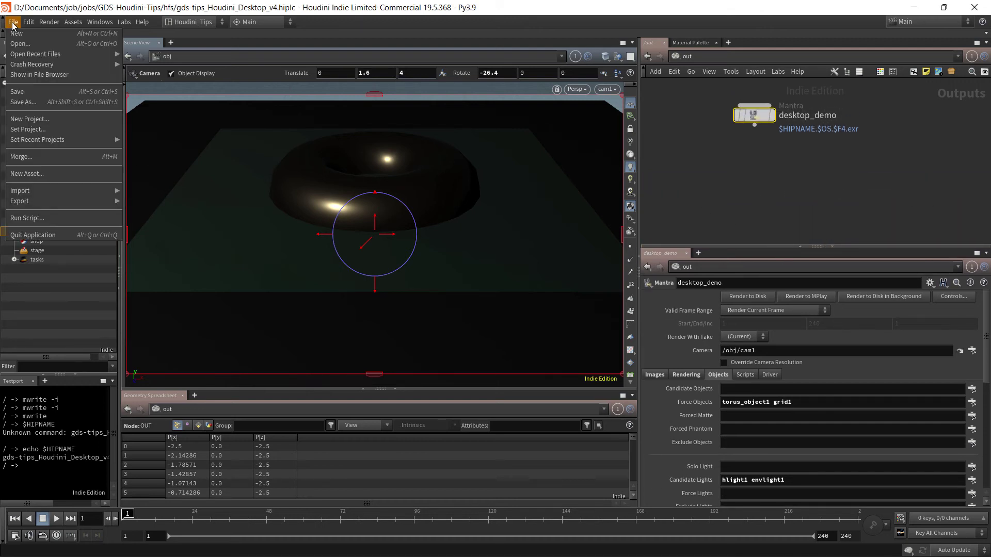
click(24, 94)
click(54, 466)
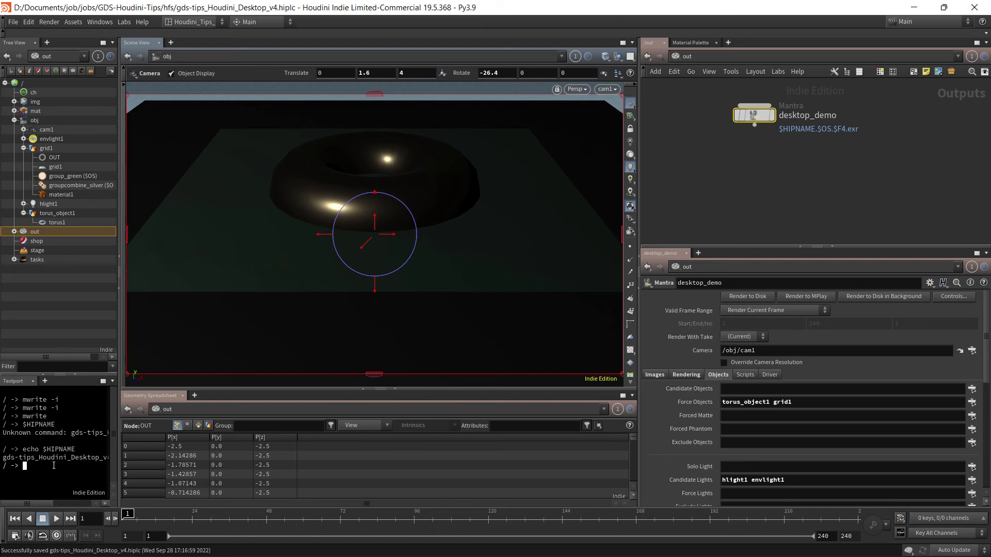
key(Up)
key(Up)
key(Up)
key(Up)
key(Return)
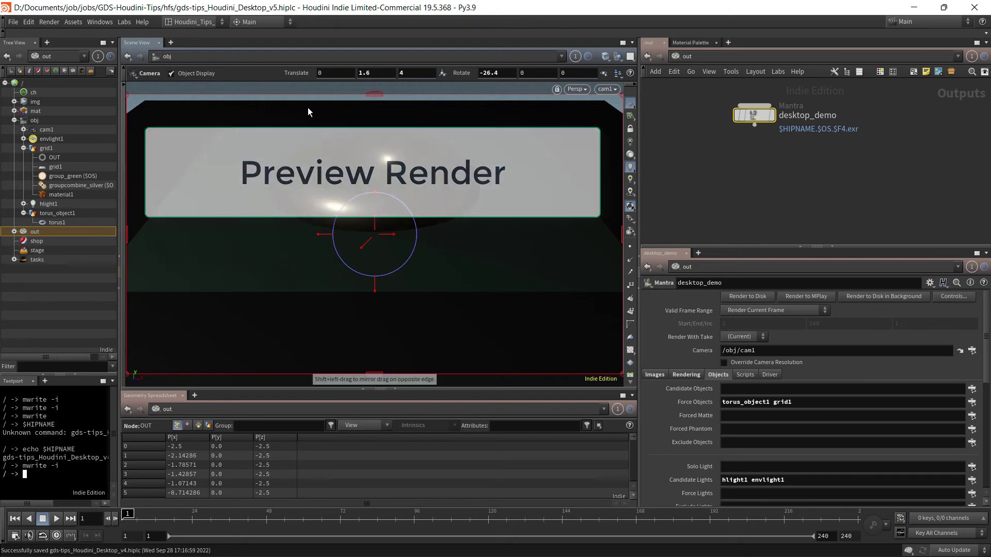
Add a Mantra Render View pane alongside the Scene View
click(170, 43)
mouse_move(185, 63)
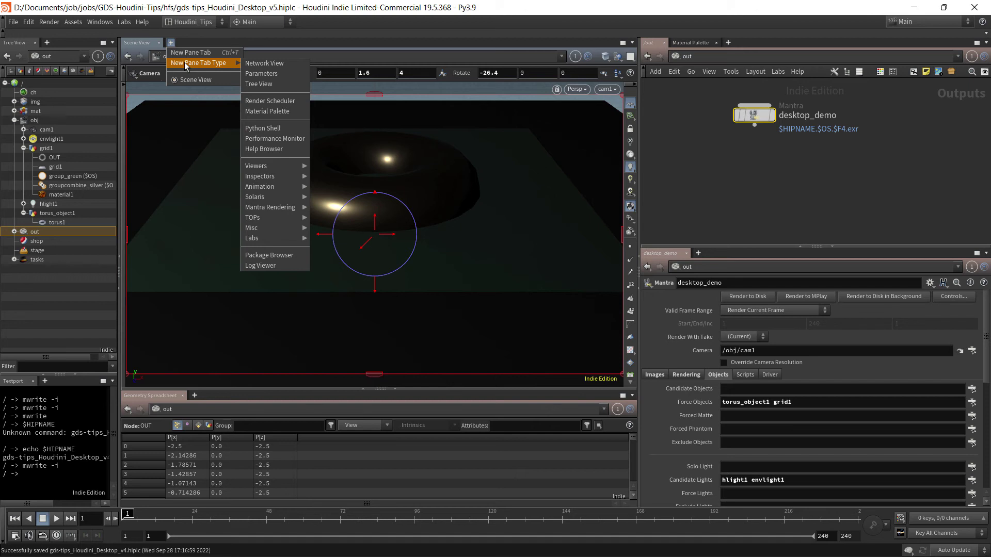
mouse_move(289, 217)
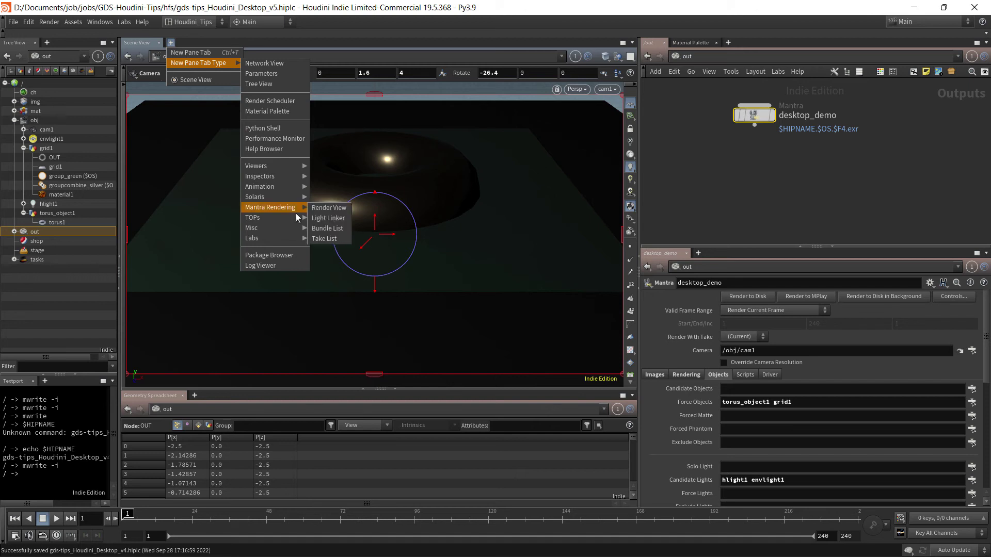
click(330, 208)
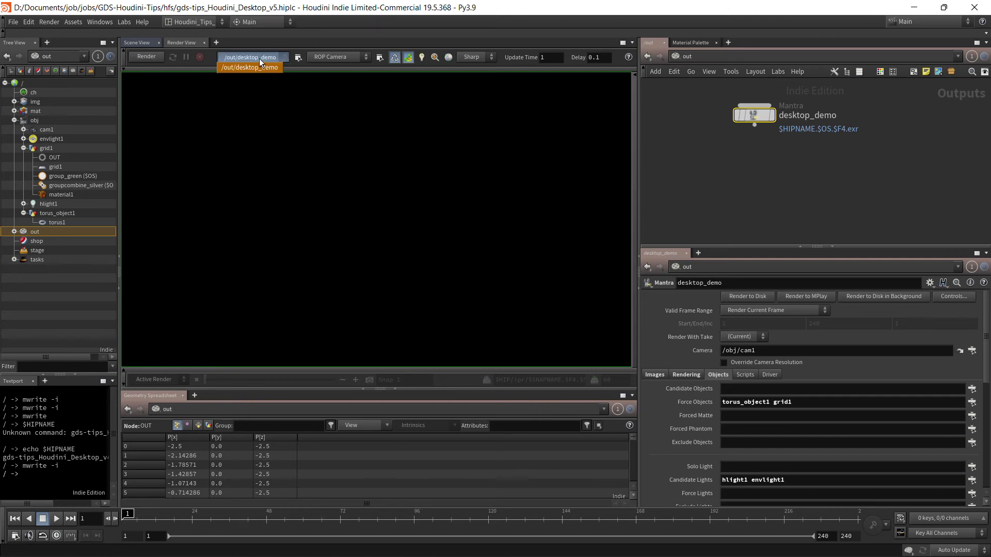
Start a preview render of /out/desktop_demo through the ROP Camera in the Render View
click(261, 69)
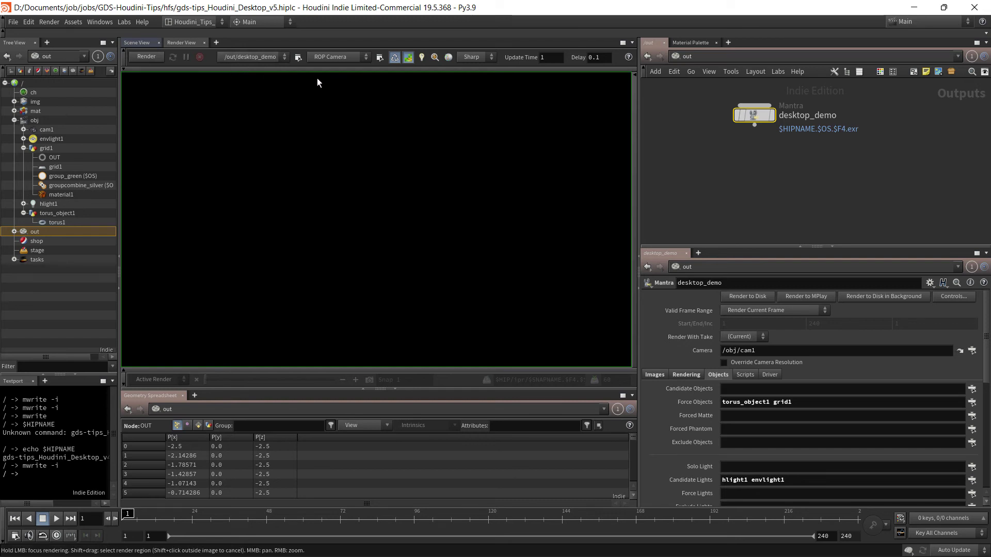
click(332, 57)
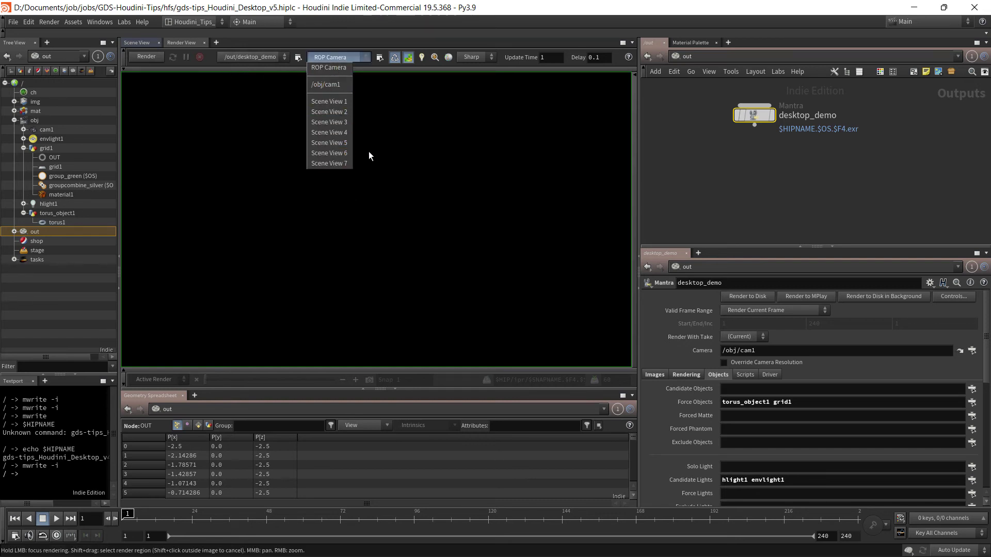
double_click(349, 12)
click(345, 29)
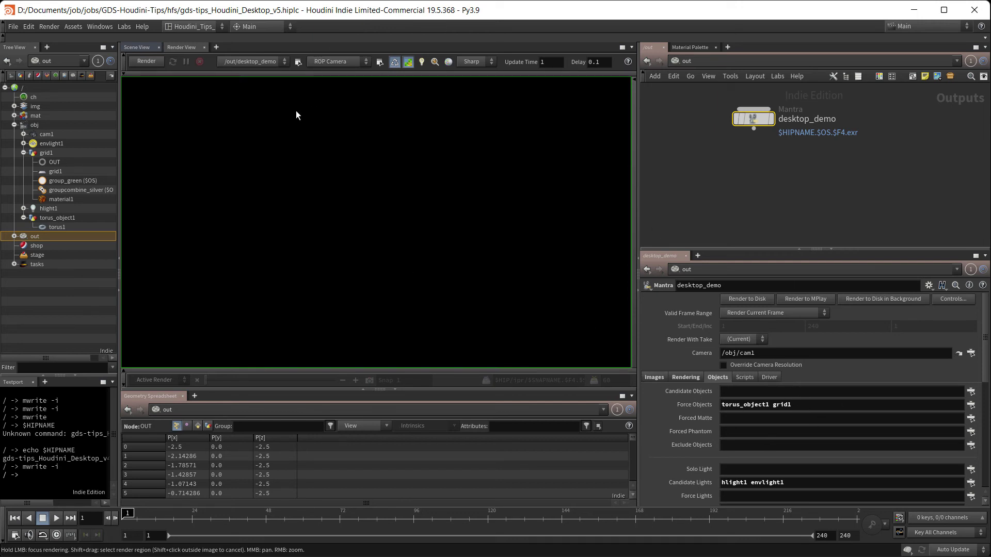
click(146, 62)
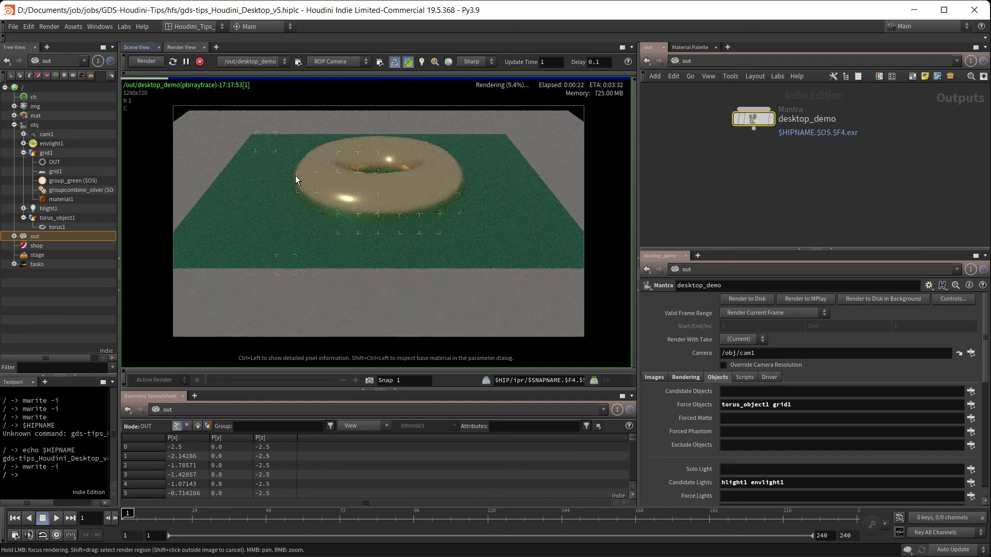
Restrict the preview render to a region over the left part of the torus and the grid in front of it
shift+drag(285, 160, 373, 289)
scroll(342, 244, up, 3)
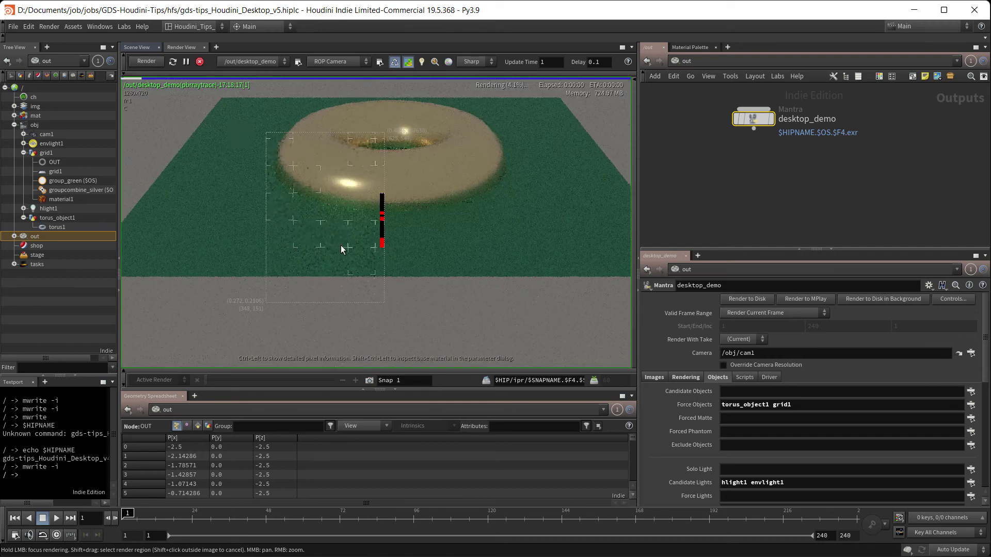
scroll(345, 268, down, 4)
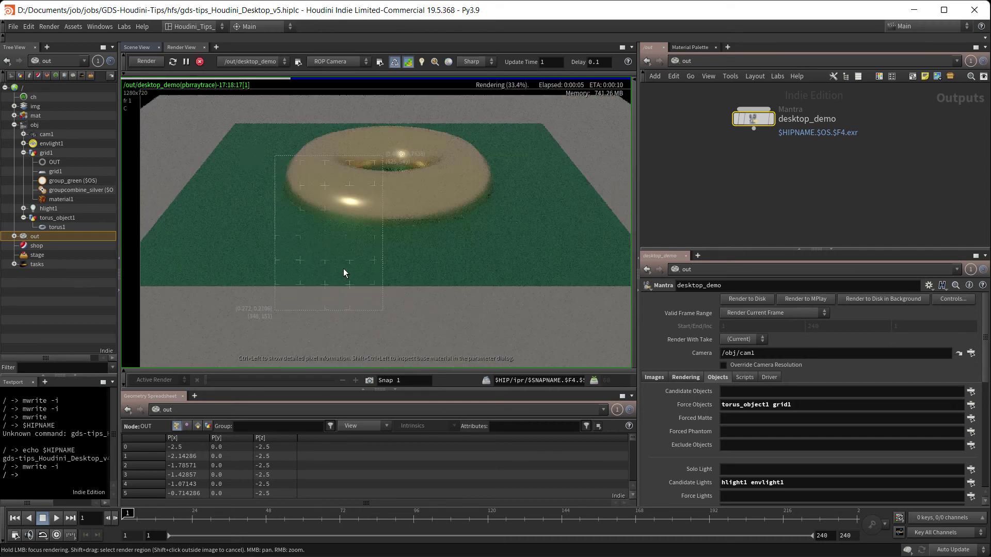
Switch the network editor from the out context to the img context
click(646, 61)
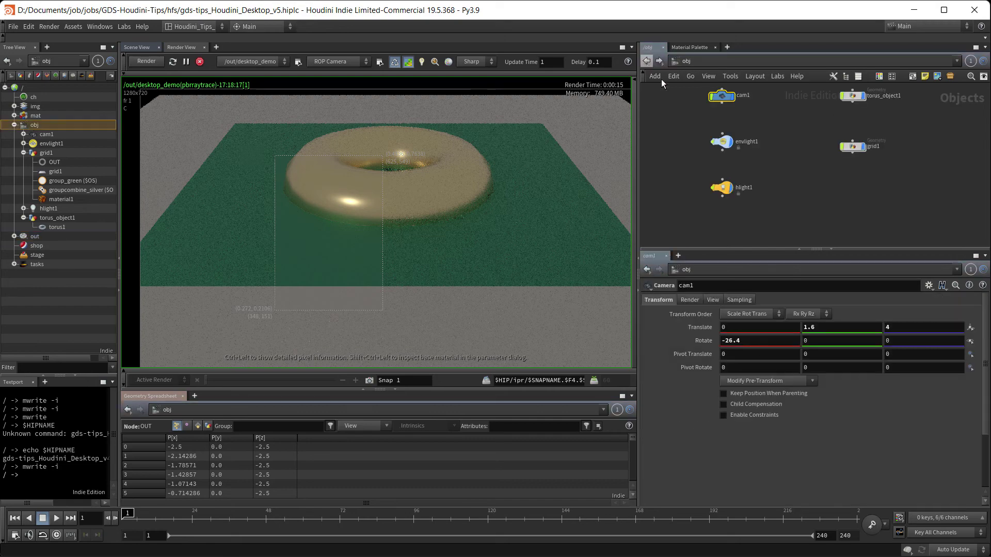
click(705, 60)
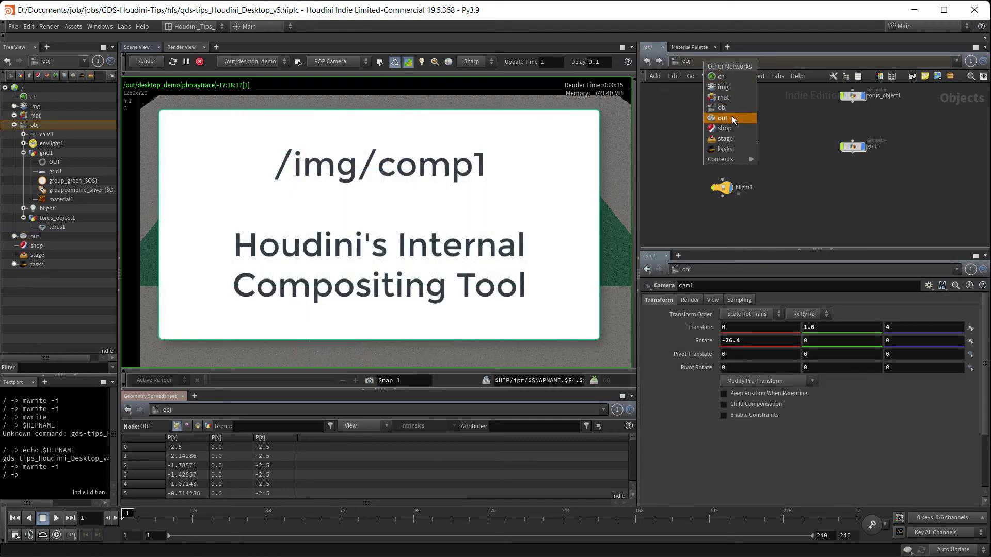
click(727, 88)
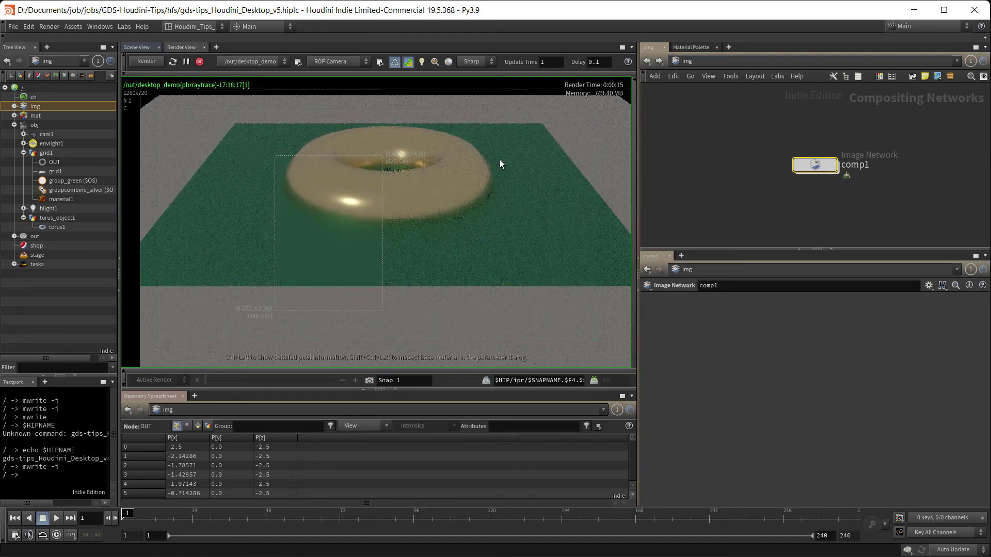
Add a Composite View pane beside the Render View and link it to pane group 1
click(217, 48)
mouse_move(224, 67)
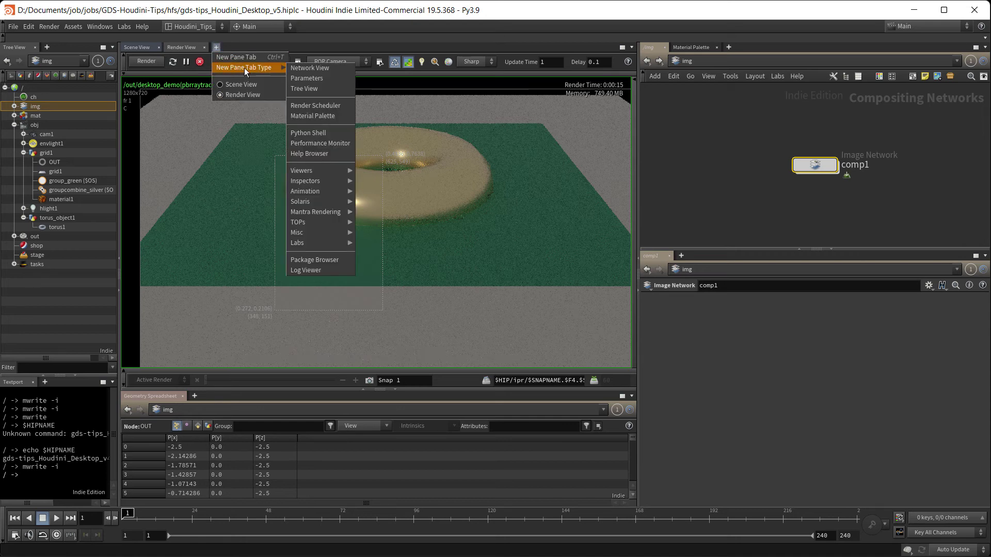
mouse_move(328, 173)
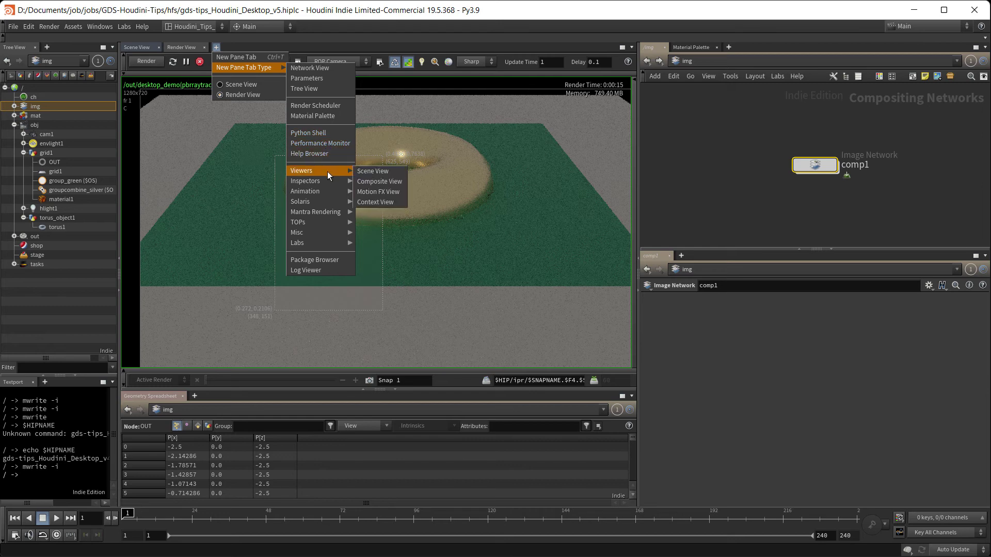
click(377, 182)
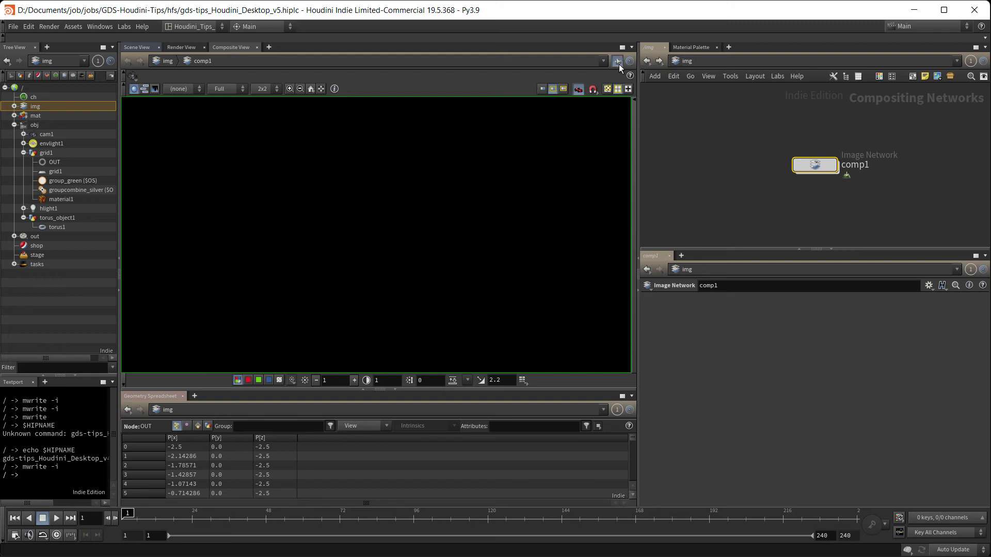
click(618, 64)
click(629, 108)
Reposition the comp1 image network, expand img in the tree, and go inside comp1
drag(820, 169, 747, 158)
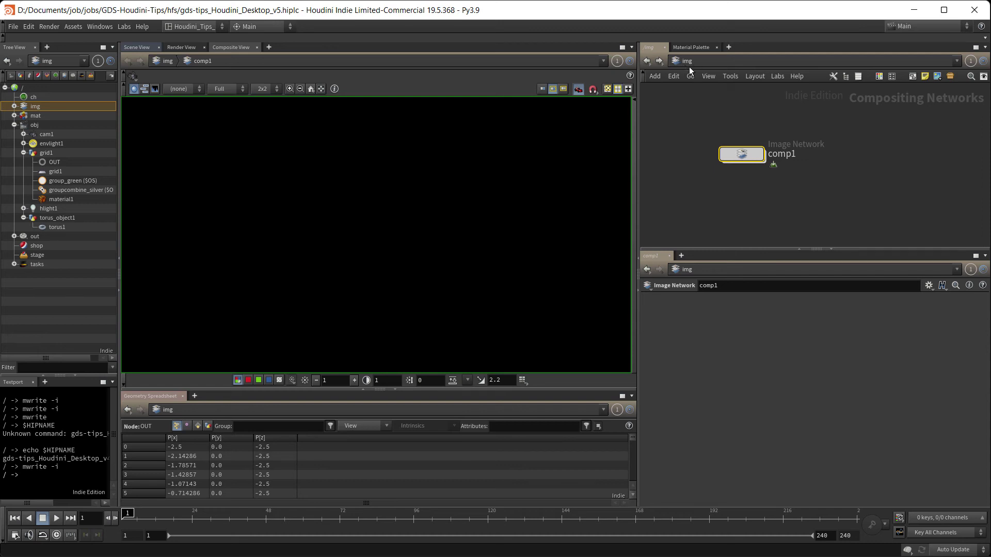
click(14, 106)
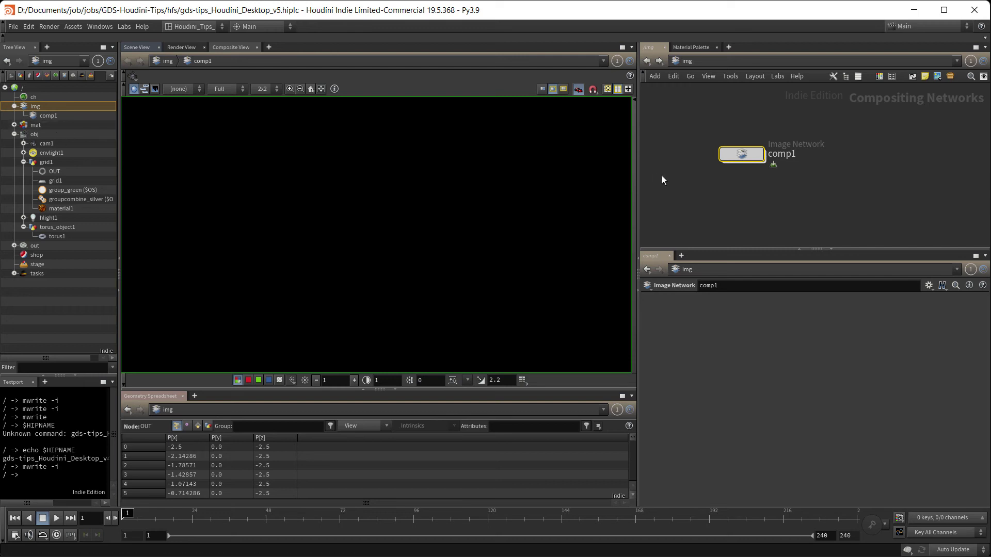
double_click(739, 155)
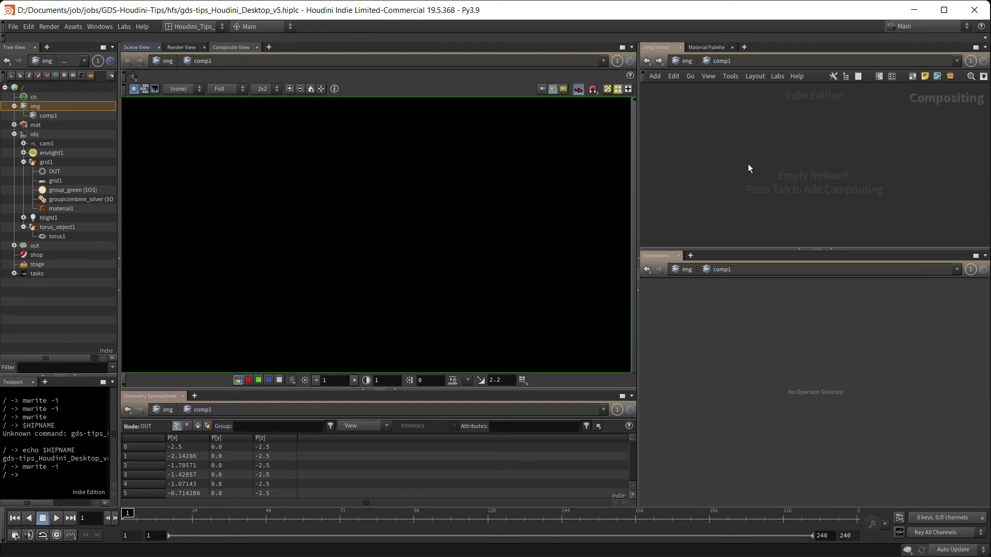
Add a Noise node to the comp1 network and place it in the upper part of the network
key(Tab)
text(noi)
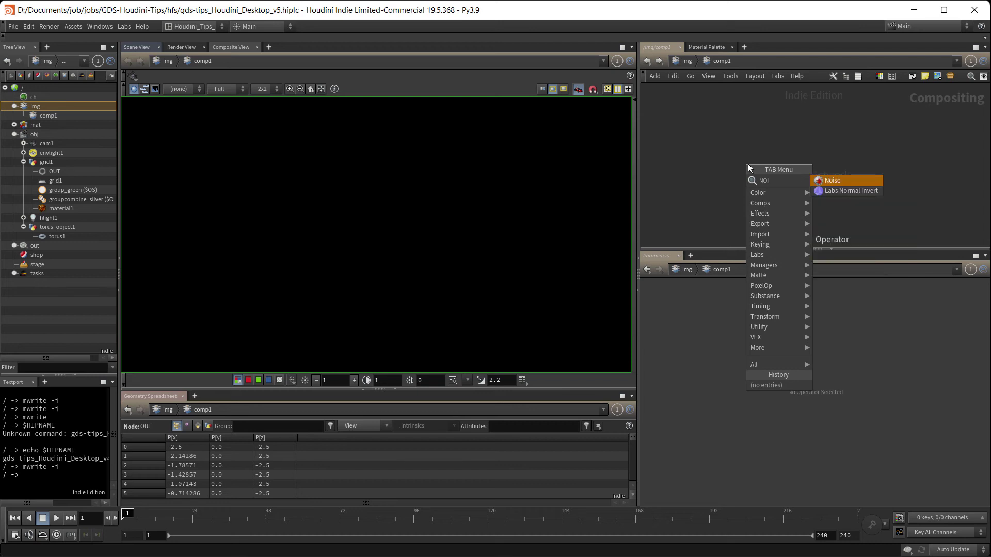
key(Return)
click(748, 164)
drag(748, 164, 781, 116)
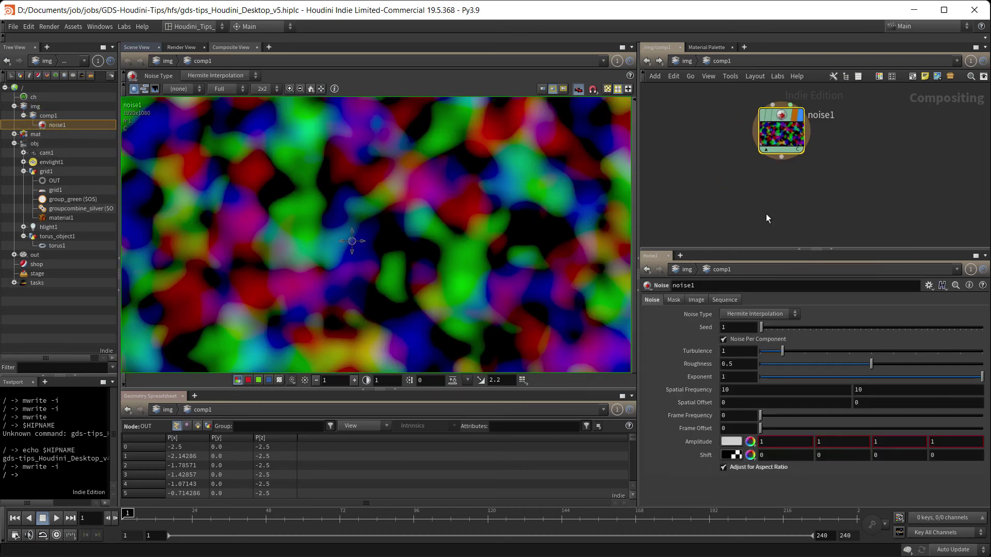
Override the noise node's image size to 512 by 512
click(696, 299)
ctrl+middle_click(693, 311)
middle_drag(254, 323, 479, 237)
Add a ROP File Output node below noise1, wire noise1 into it, and rename it comp_noise
key(Tab)
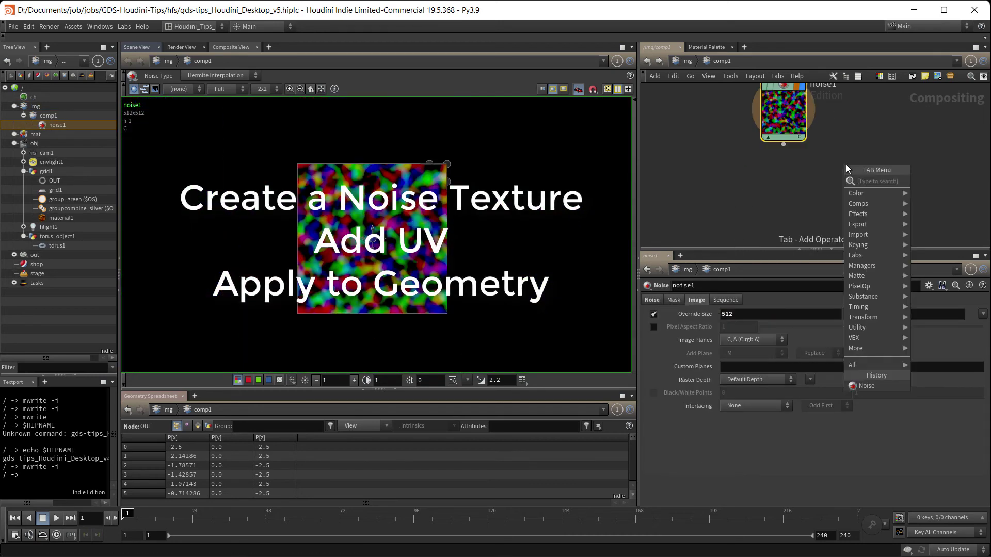
text(rop)
key(Return)
click(834, 175)
drag(822, 181, 772, 202)
drag(783, 144, 783, 186)
click(842, 199)
text(comp_noise)
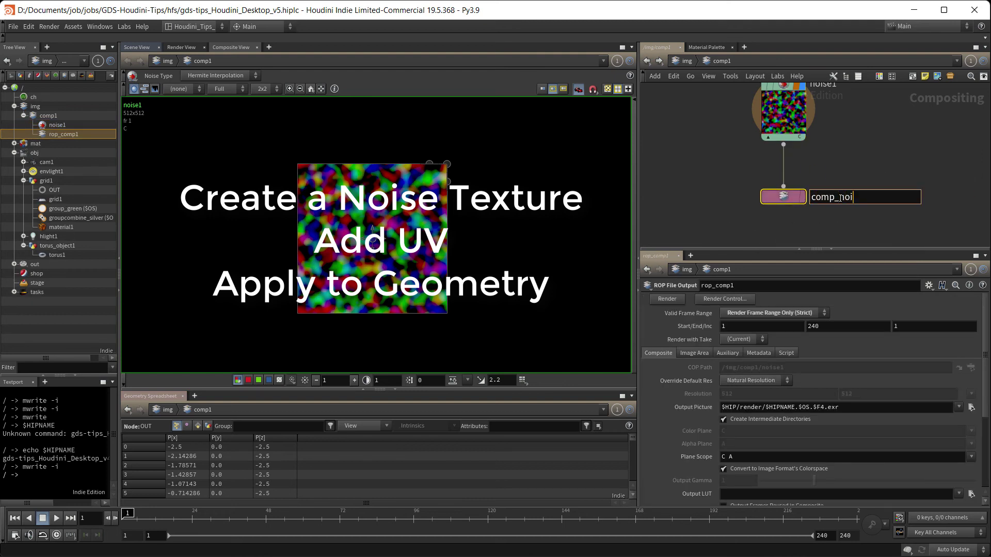
key(Return)
Set comp_noise to render the current frame and its output picture to $HIP/render/$HIPNAME.$OS/$HIPNAME.$OS.png
click(805, 313)
click(798, 325)
drag(810, 409, 767, 408)
key(ctrl+c)
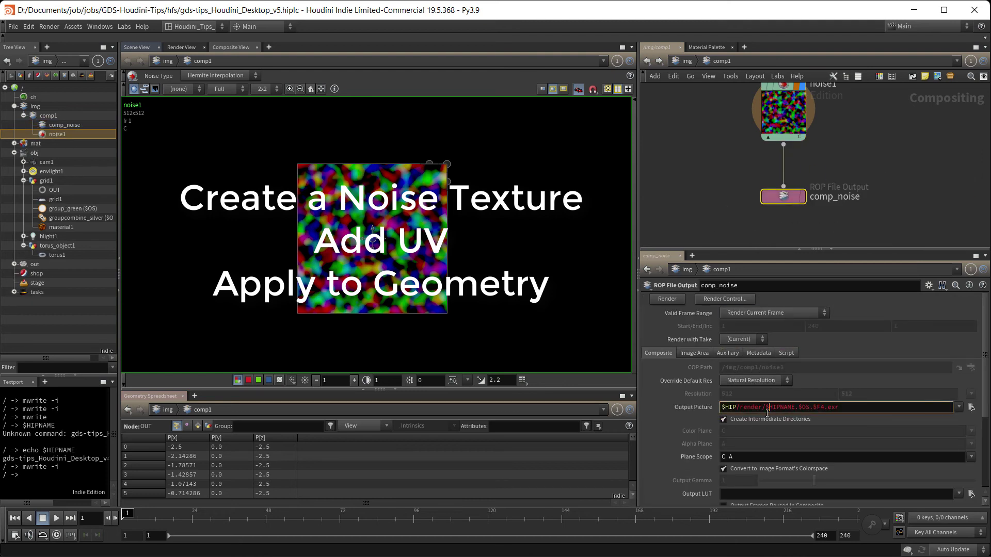
key(Right)
key(ctrl+v)
key(Left)
key(Left)
key(Left)
key(Left)
key(Left)
key(Left)
key(Left)
key(Left)
key(Left)
key(Left)
key(Left)
key(Left)
text(/)
key(Delete)
key(BackSpace)
key(BackSpace)
key(BackSpace)
double_click(905, 409)
text(png)
key(Return)
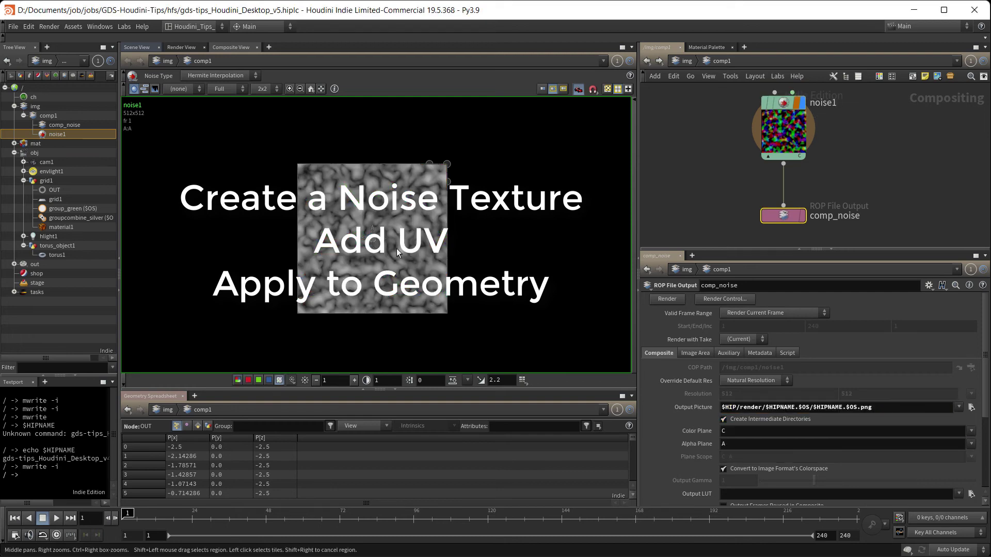
Add a black Color node and composite the noise on top of it with an Over node feeding comp_noise
click(810, 204)
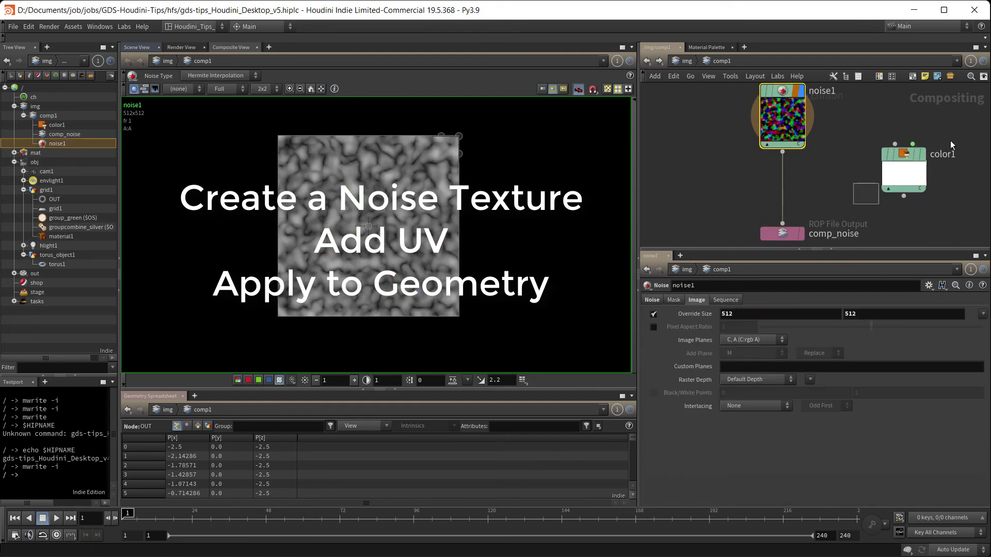
drag(885, 188, 860, 156)
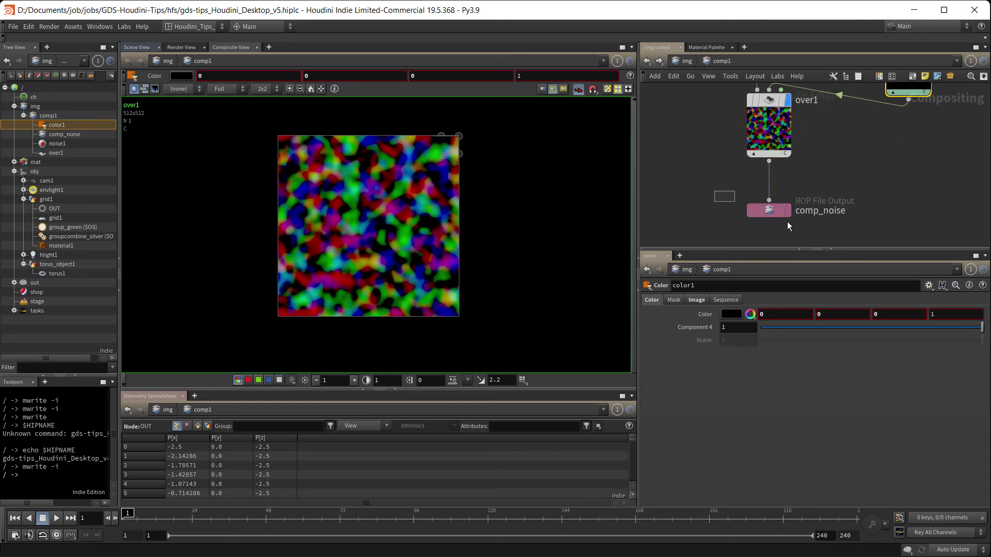
click(768, 210)
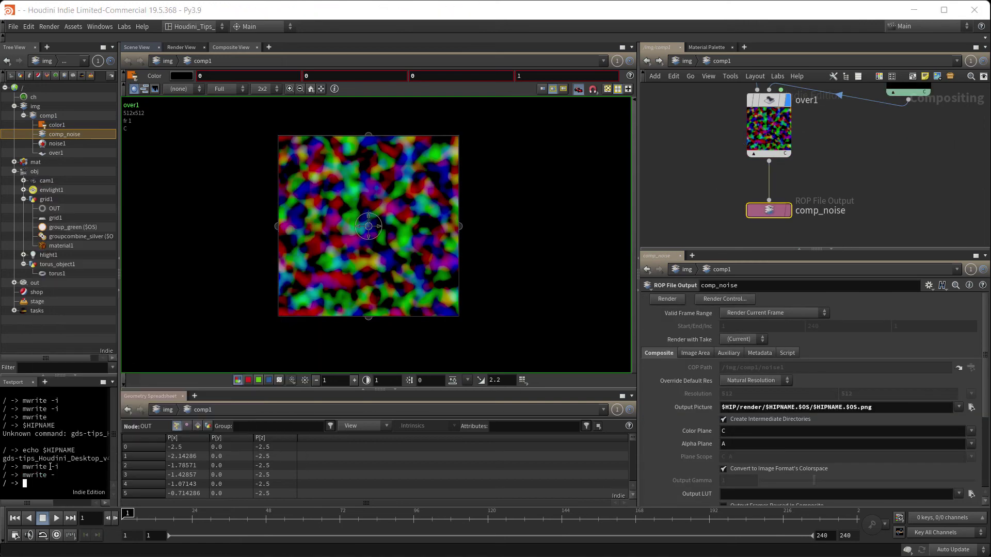
Save the scene over gds-tips_Houdini_Desktop_v5.hiplc, and save an incremented version with the mwrite -i command
click(13, 27)
click(31, 106)
click(253, 111)
click(325, 265)
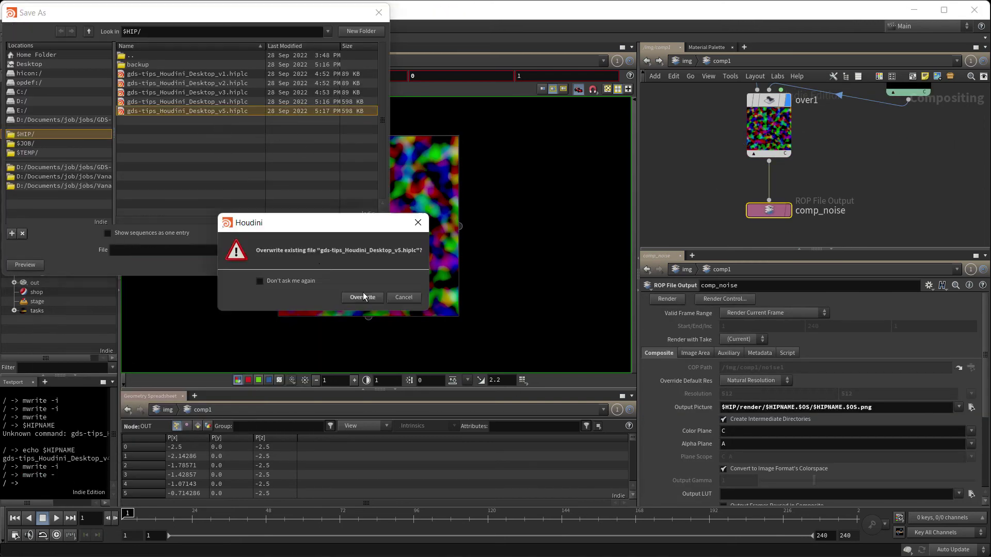
click(364, 296)
text(mwrite -i)
key(Return)
Render comp_noise, using $HIP/comp/$HIPNAME.$OS/$HIPNAME.$OS.png as the output picture
click(666, 299)
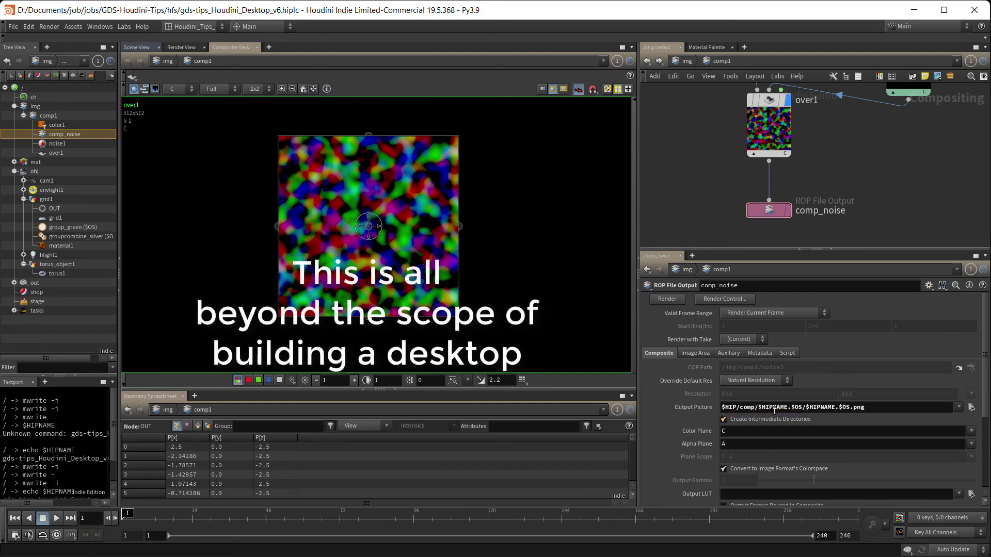
click(673, 297)
Switch to File Explorer and open the hfs folder of the GDS-Houdini-Tips job
key(alt+Tab)
key(alt+Tab)
key(alt+Tab)
key(alt+Tab)
key(alt+Tab)
key(alt+Tab)
key(alt+Tab)
key(alt+Tab)
key(alt+Tab)
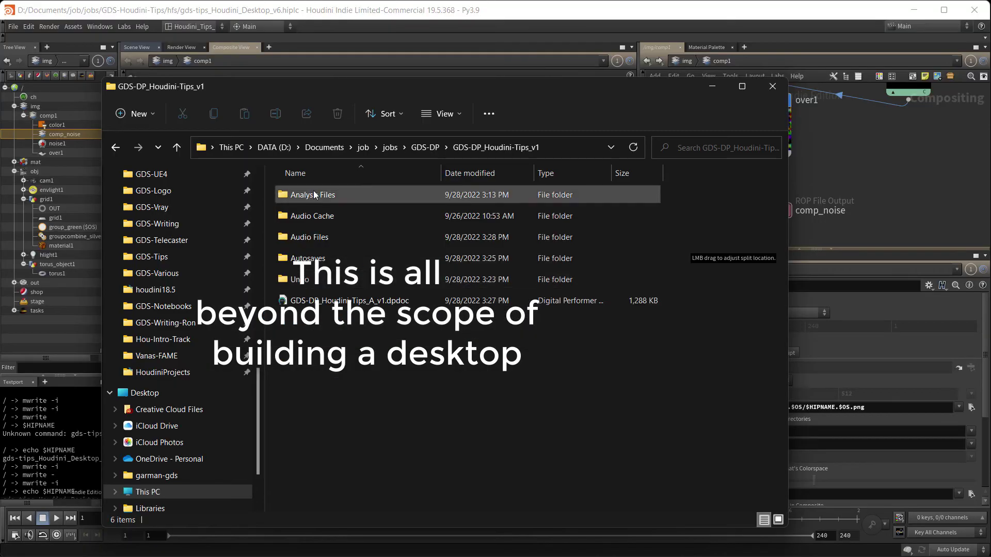
click(390, 148)
scroll(351, 354, down, 2)
double_click(336, 354)
double_click(315, 216)
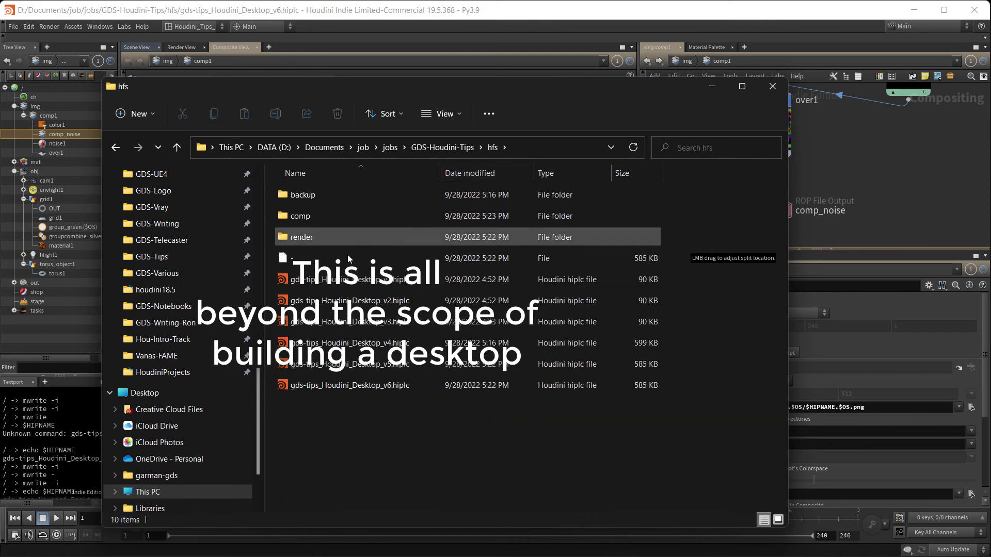
Delete the stray file without an extension and create a KEEPers folder in hfs
click(348, 259)
key(Delete)
right_click(355, 430)
mouse_move(485, 351)
click(552, 349)
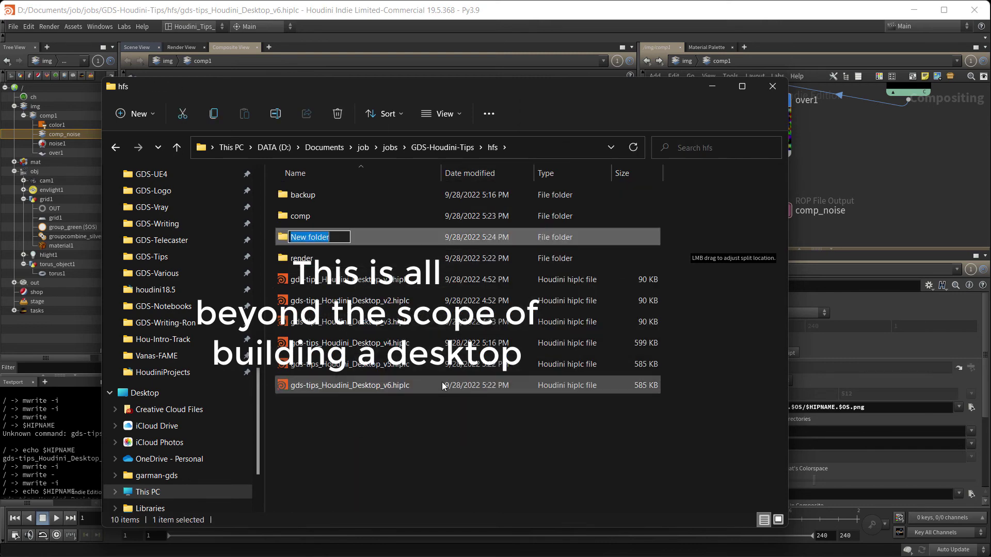
text(KEEPers)
key(Return)
Move the gds-tips_Houdini_Desktop scene files v1 through v5 into the KEEPers folder
click(351, 365)
shift+click(341, 280)
drag(340, 279, 320, 243)
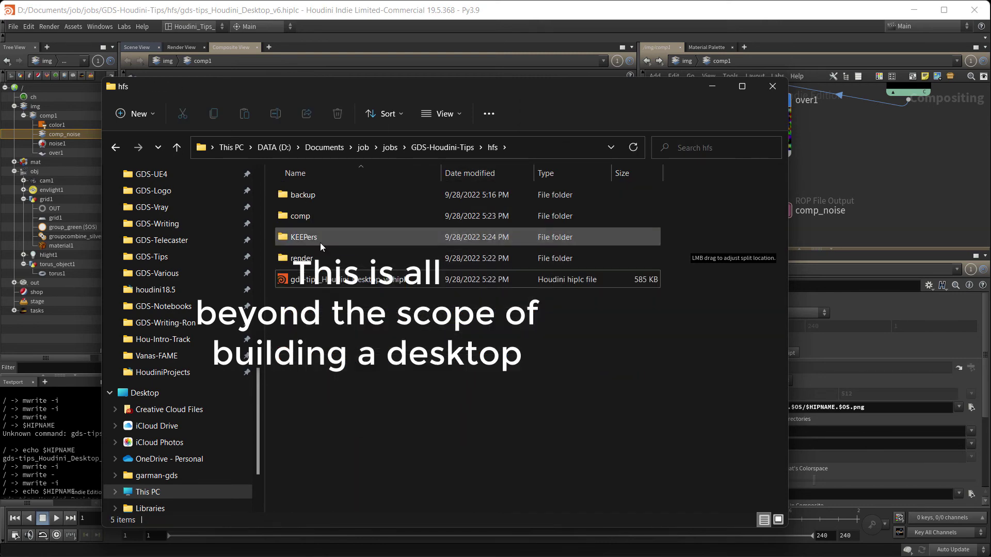
Open the render folder and inspect its gds-tips_Houdini_Desktop_v6.comp_noise subfolder
double_click(315, 258)
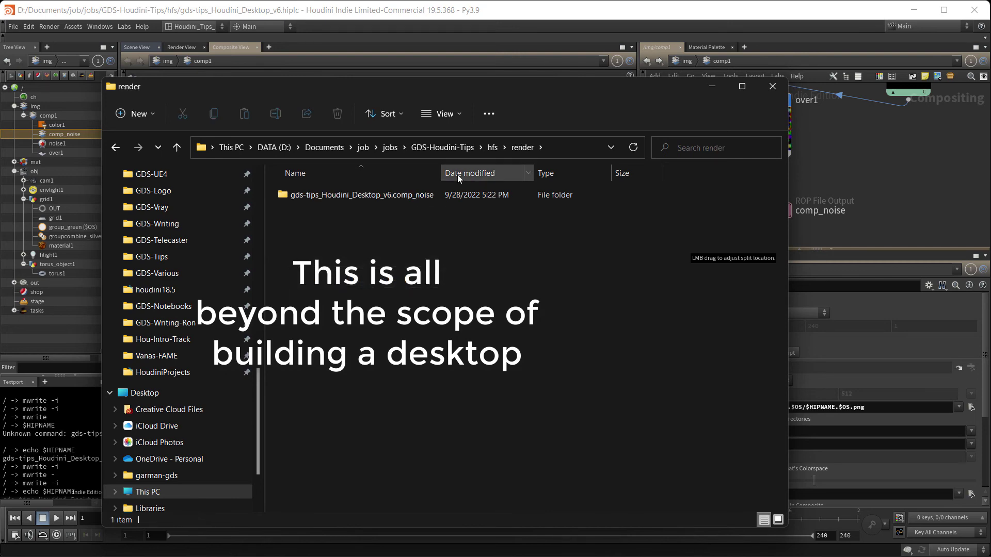
click(365, 196)
double_click(365, 196)
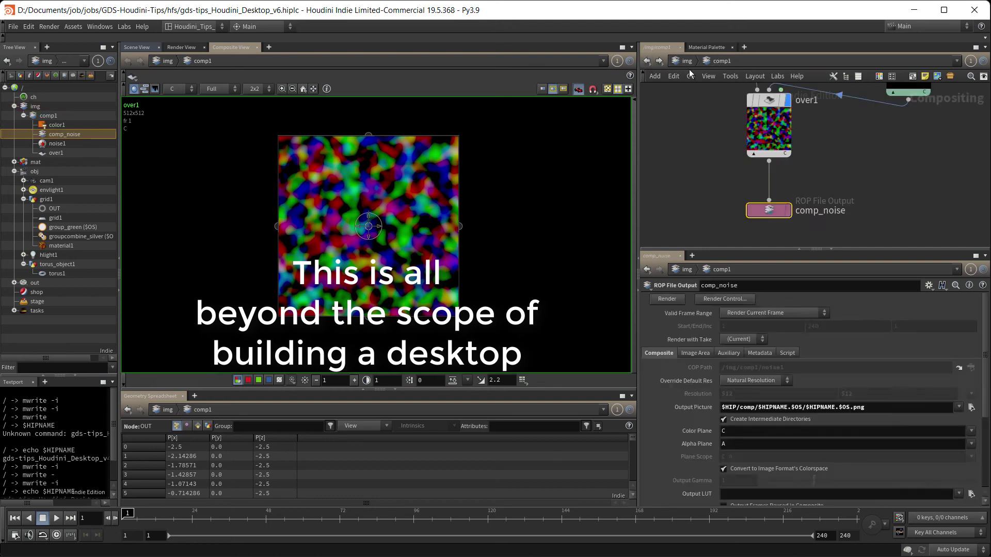
Back in Houdini, assign the principled shader from /mat to the groupcombine_silver group in grid1's material1 node
click(137, 47)
drag(852, 96, 831, 168)
click(690, 47)
drag(734, 149, 735, 230)
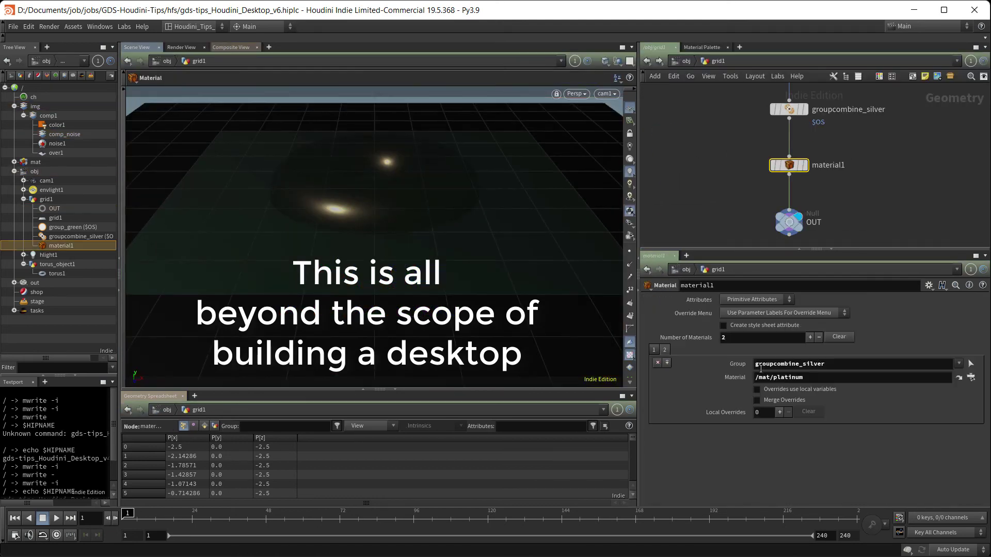
click(972, 377)
click(906, 356)
click(893, 466)
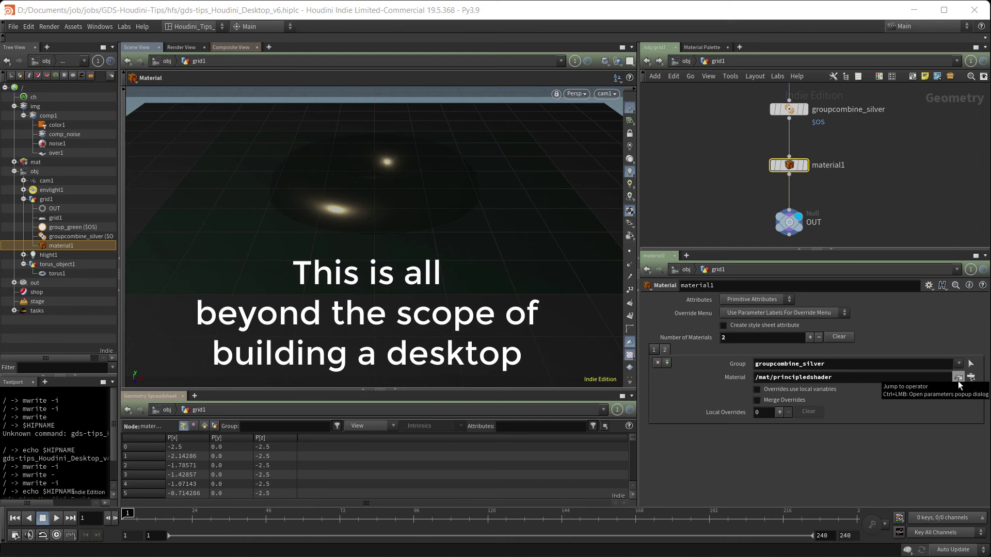
Go to the assigned principled shader, rename it principledshader_noise_texture, and brighten its base color
click(958, 378)
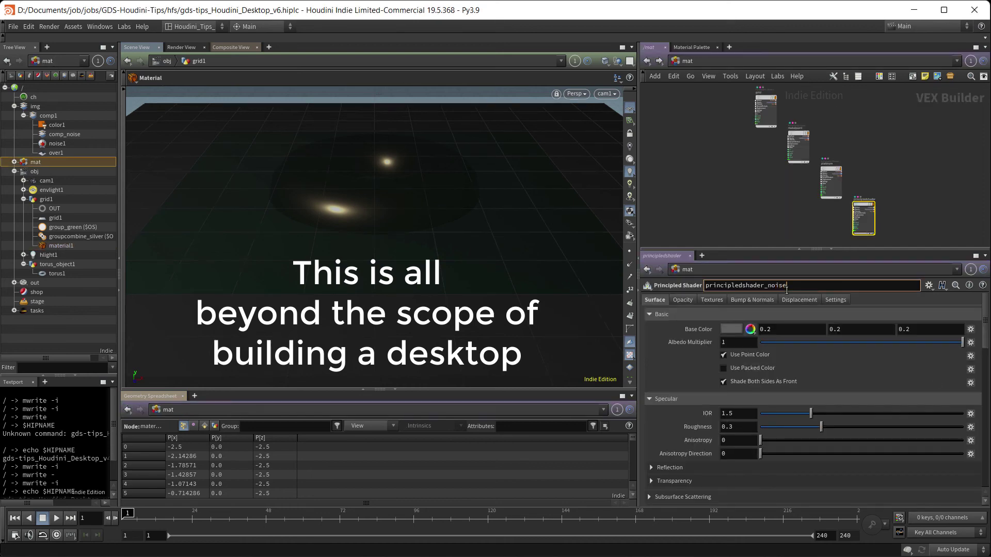
text(_texture)
key(Return)
click(730, 329)
drag(783, 398, 880, 398)
click(871, 226)
Enable the shader's base color texture and choose the rendered noise image from the comp_noise subfolder of $HIP/comp
click(712, 300)
click(725, 329)
click(958, 342)
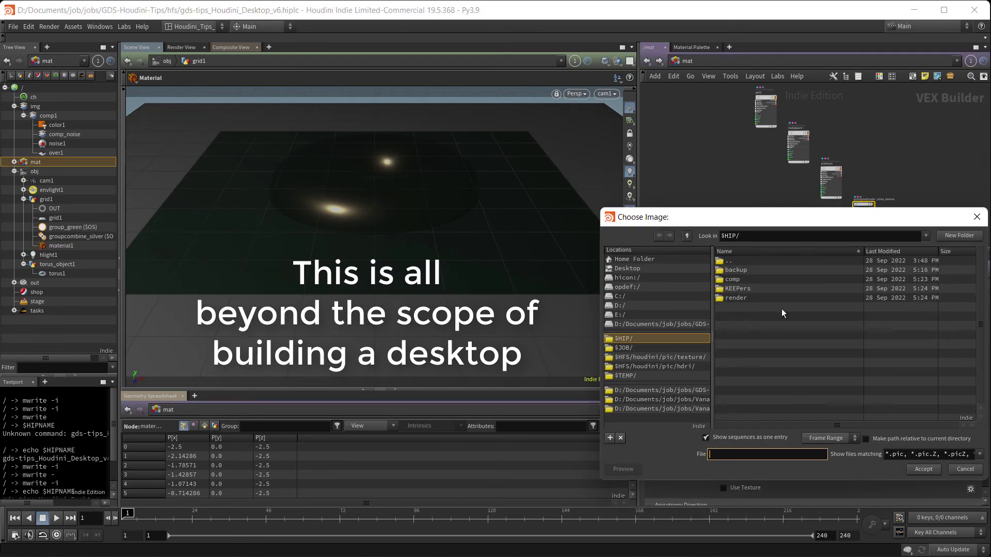
double_click(732, 279)
double_click(741, 270)
double_click(741, 270)
Return the network to the obj context and preview the scene in the Render View
click(687, 62)
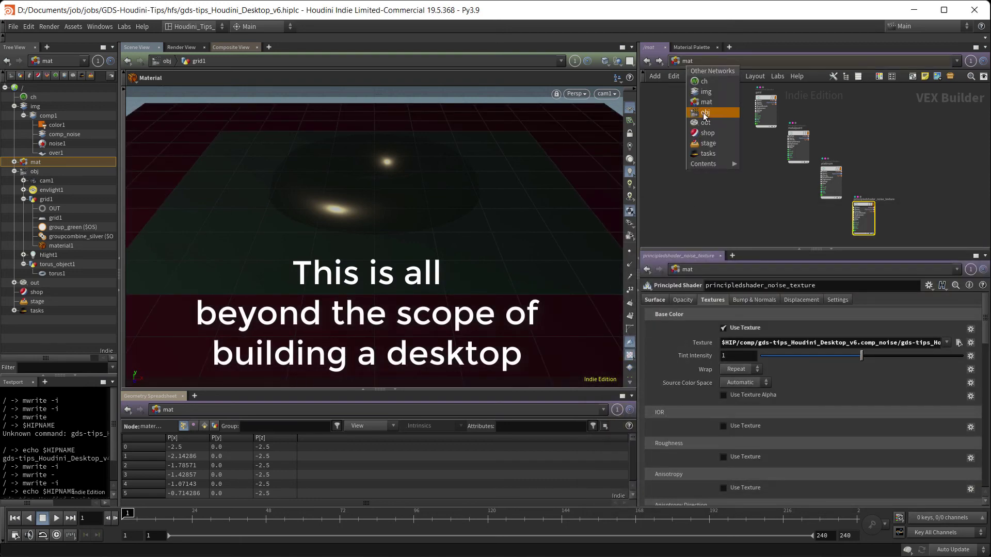
click(704, 113)
click(231, 48)
click(182, 48)
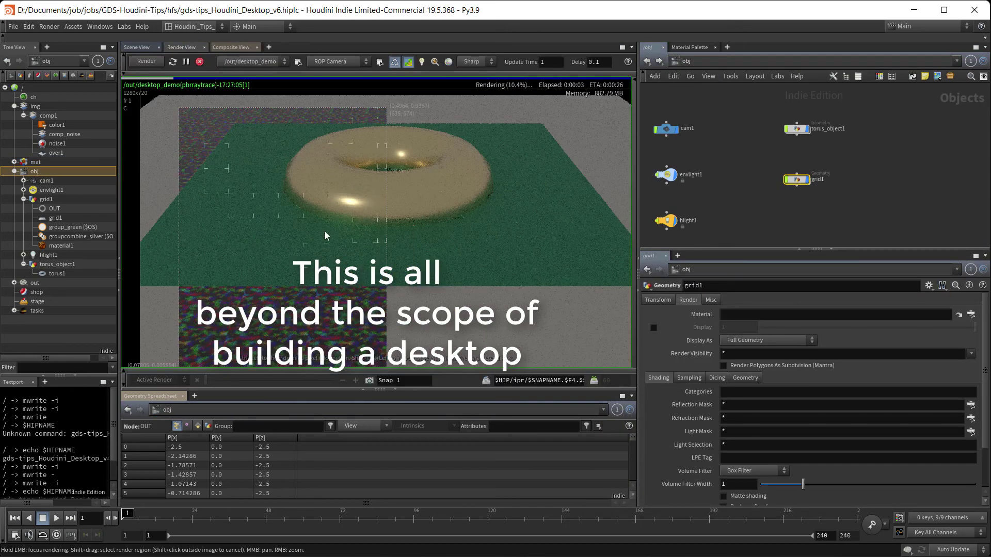
Go inside grid1 and insert a UV Texture node between grid1 and group_green
double_click(796, 179)
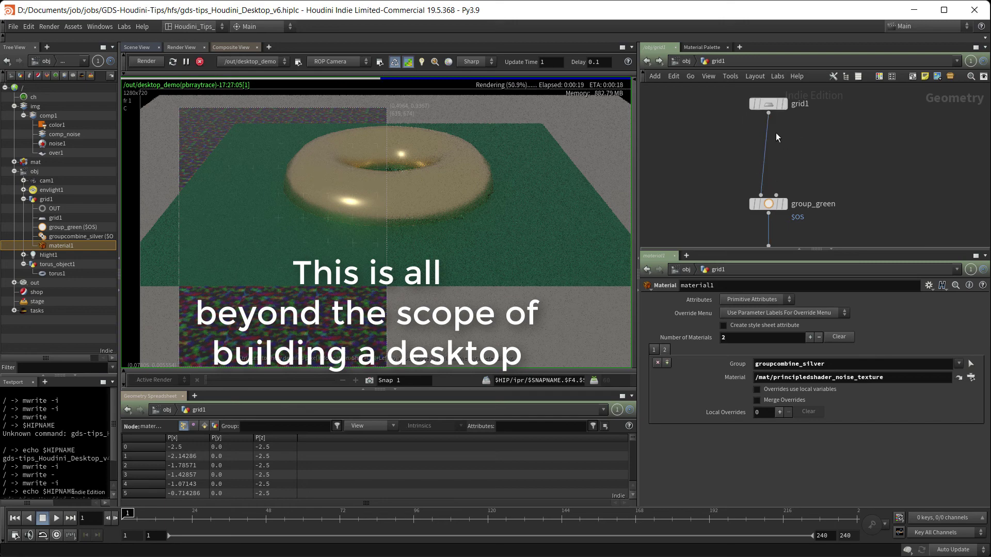
key(Tab)
mouse_move(791, 417)
click(861, 184)
click(768, 161)
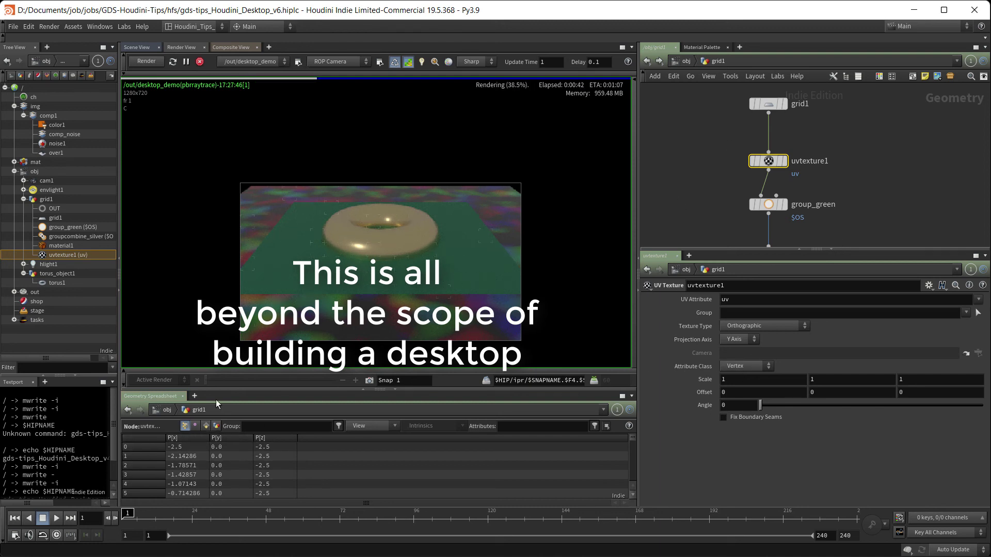
Compare vertex and point UV values in the Geometry Spreadsheet, setting uvtexture1's Attribute Class to Point and back to Vertex
click(196, 428)
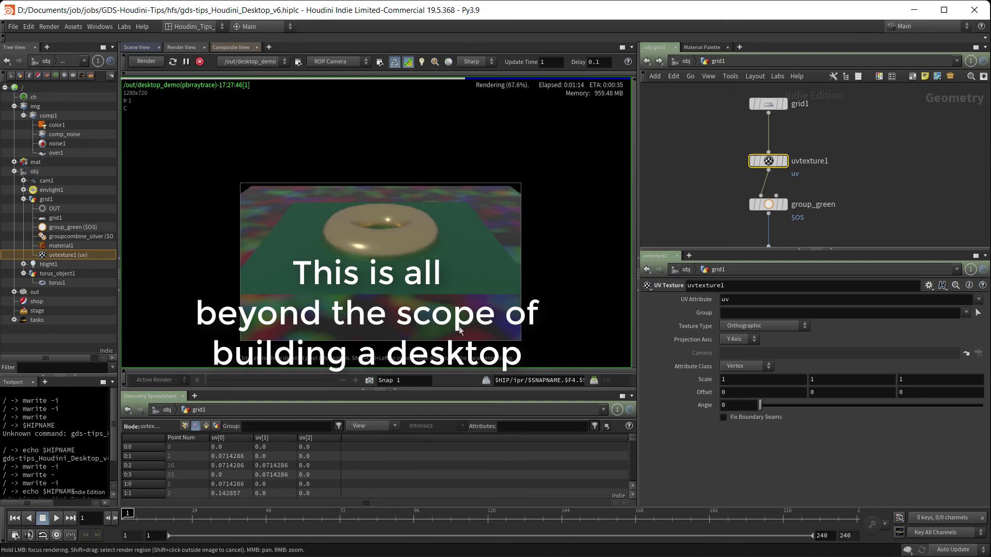
click(745, 365)
click(739, 388)
click(185, 426)
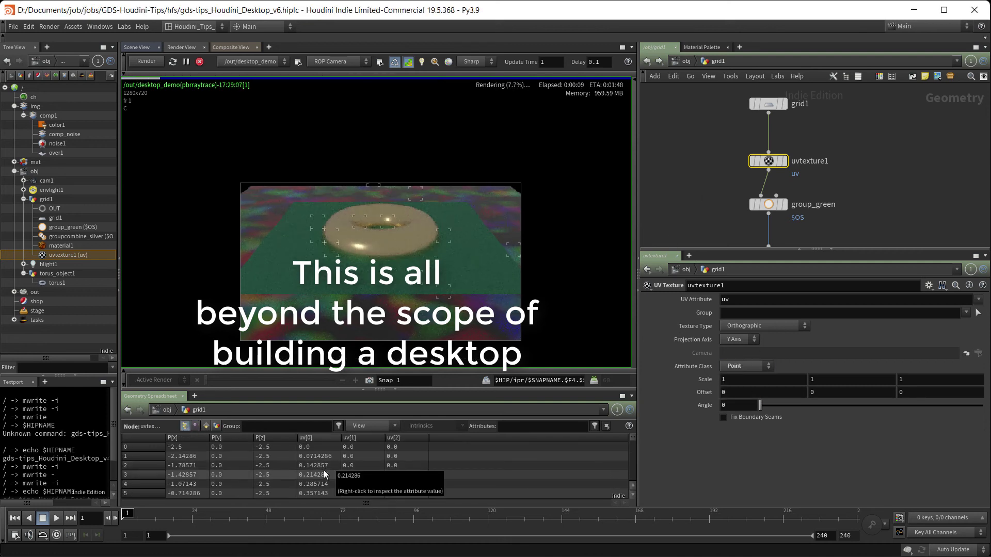
click(742, 367)
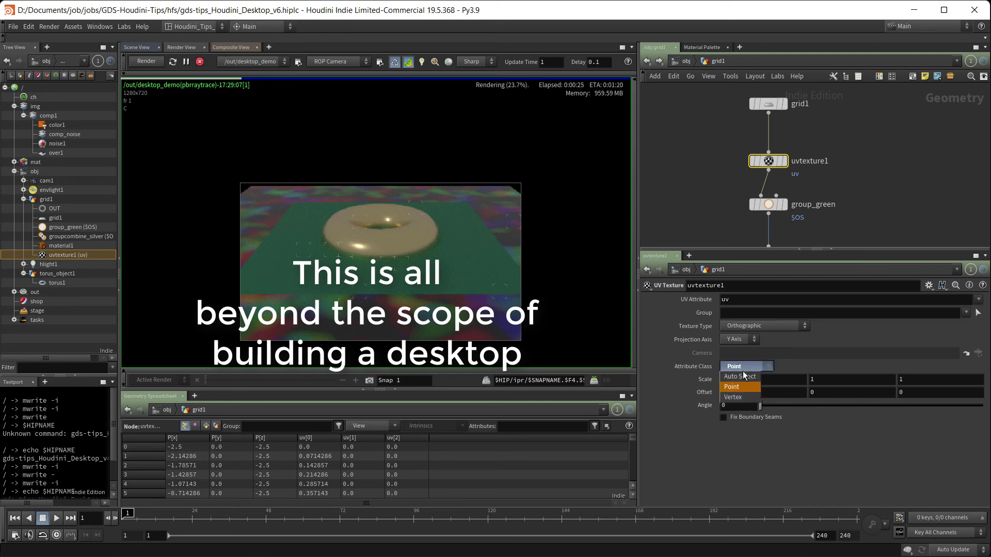
click(739, 397)
click(196, 426)
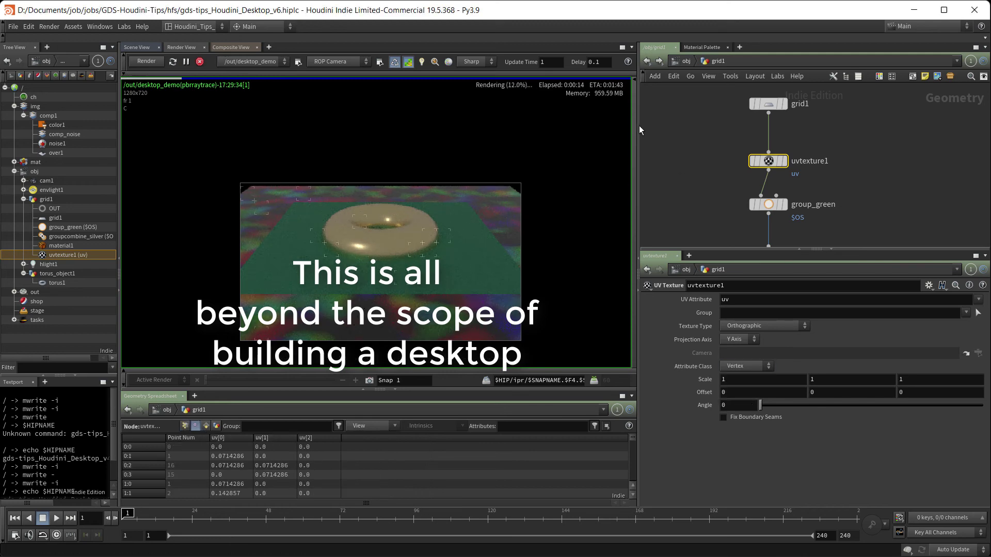
Return to the obj level and set the attenuation of hlight1 to No Attenuation
click(685, 62)
click(688, 206)
scroll(848, 430, down, 2)
click(848, 417)
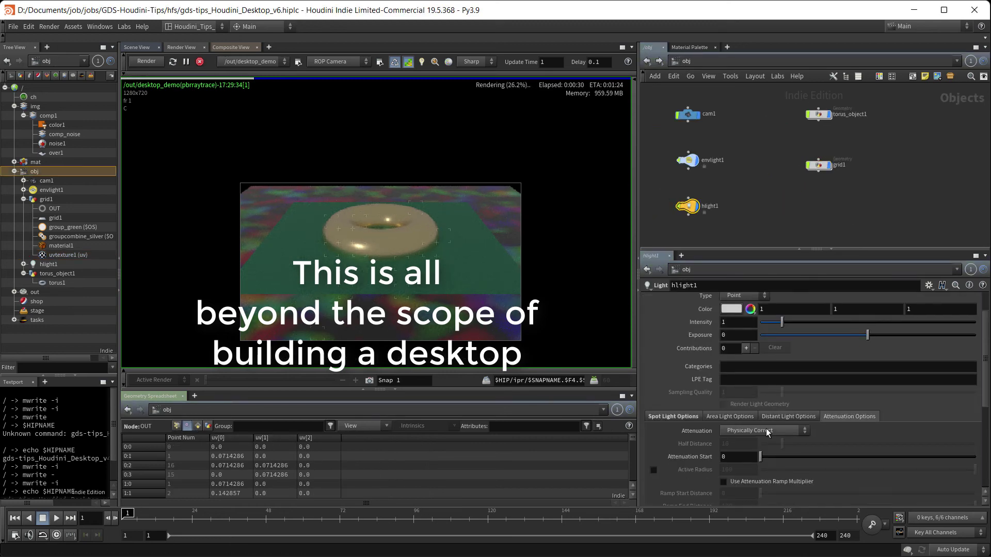
click(766, 433)
click(765, 439)
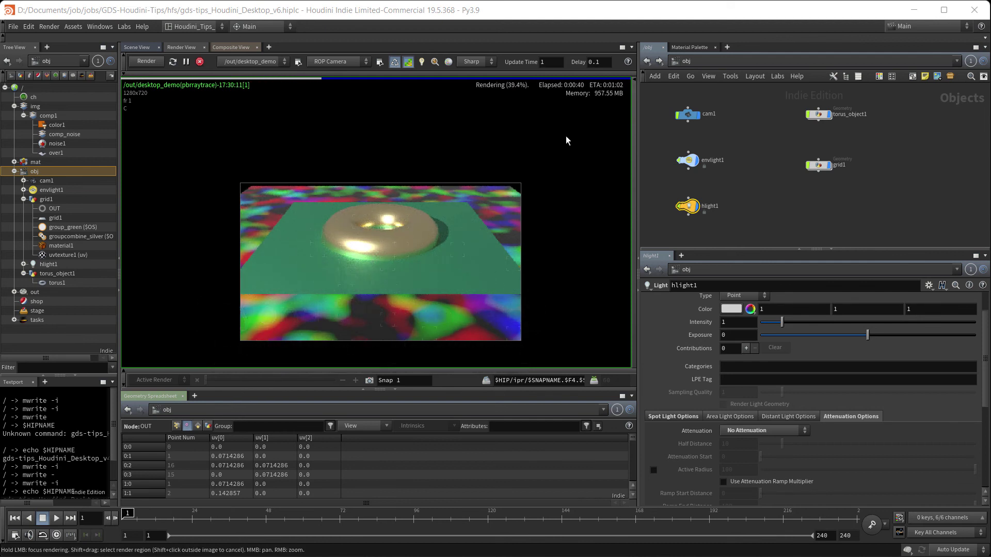
Stop the preview render and switch to the Scene View
click(200, 62)
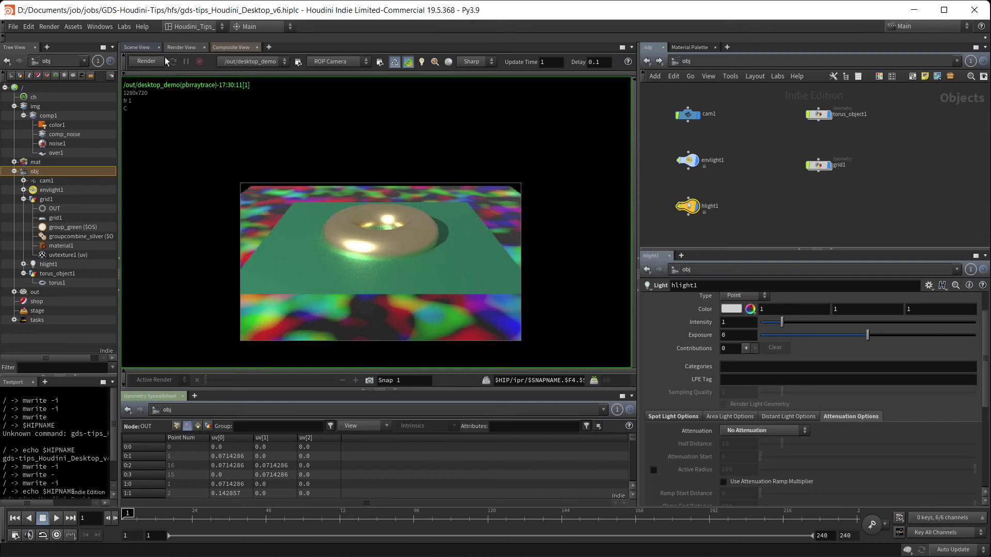
click(140, 46)
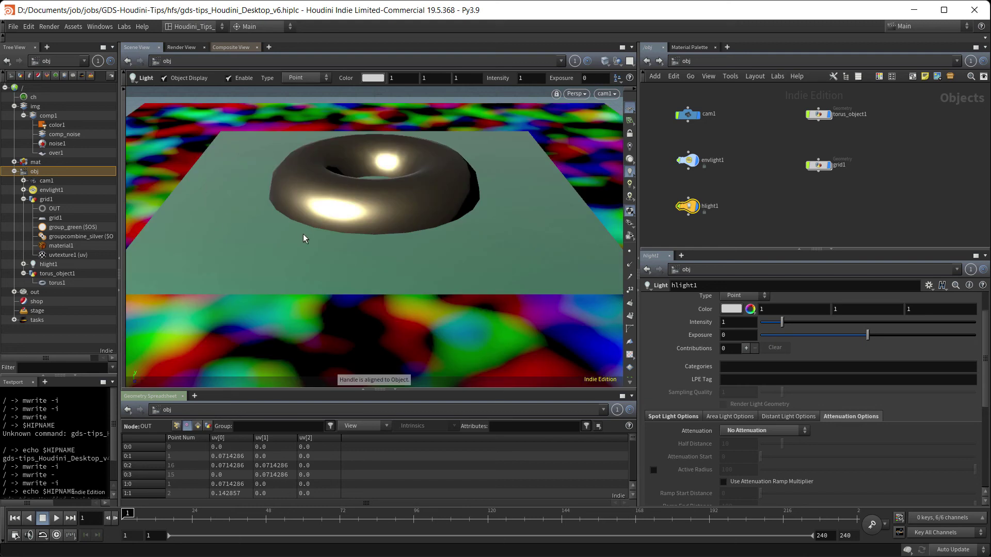
Save the scene as a new incremented version by rerunning mwrite -i in the Textport
key(Up)
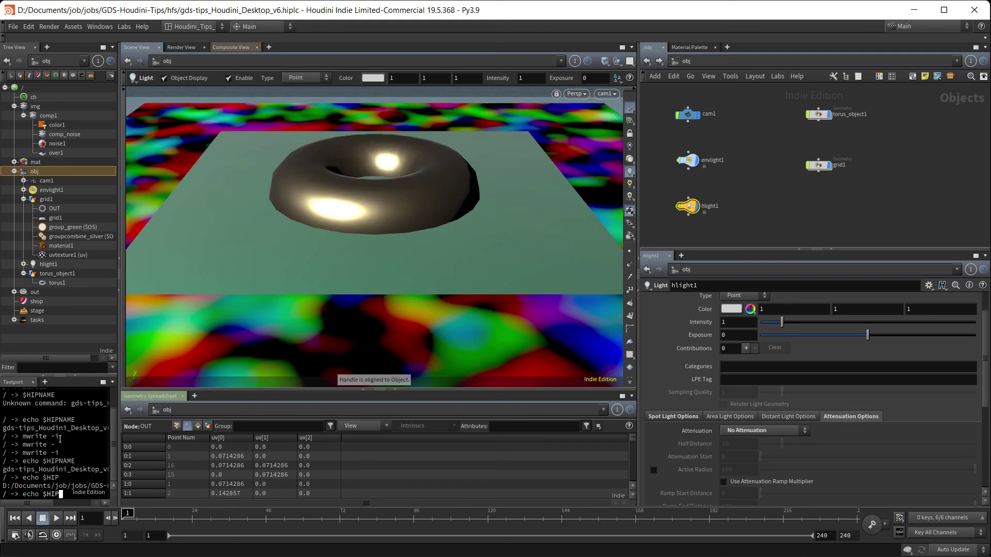
key(Up)
key(Return)
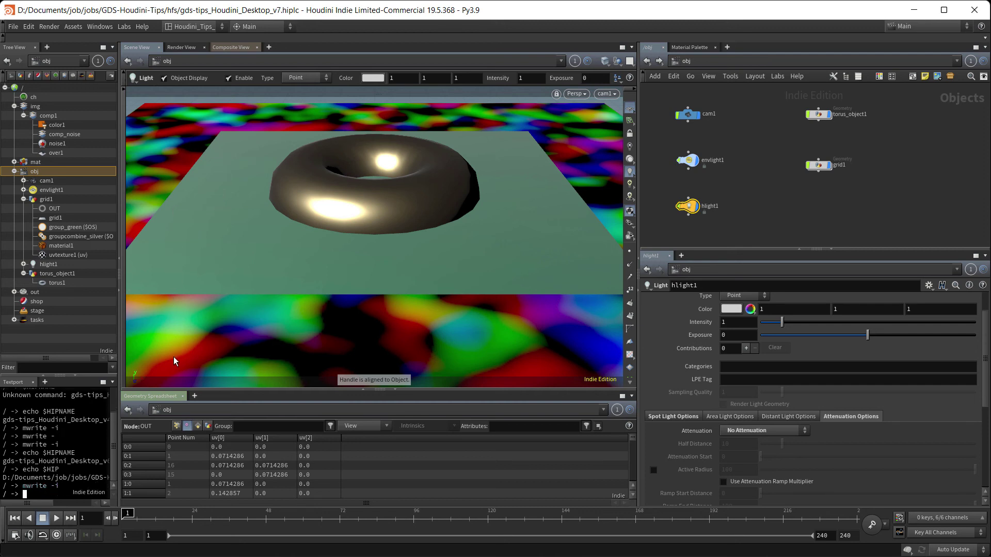
Reveal the viewport's tool strip, render the scene with desktop_demo, and widen the MPlay window
click(124, 363)
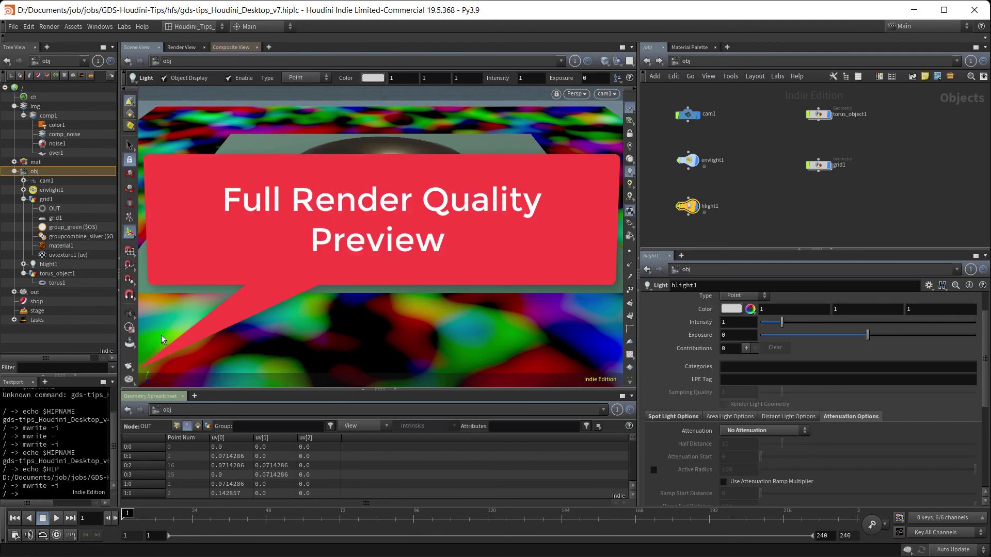
right_click(131, 385)
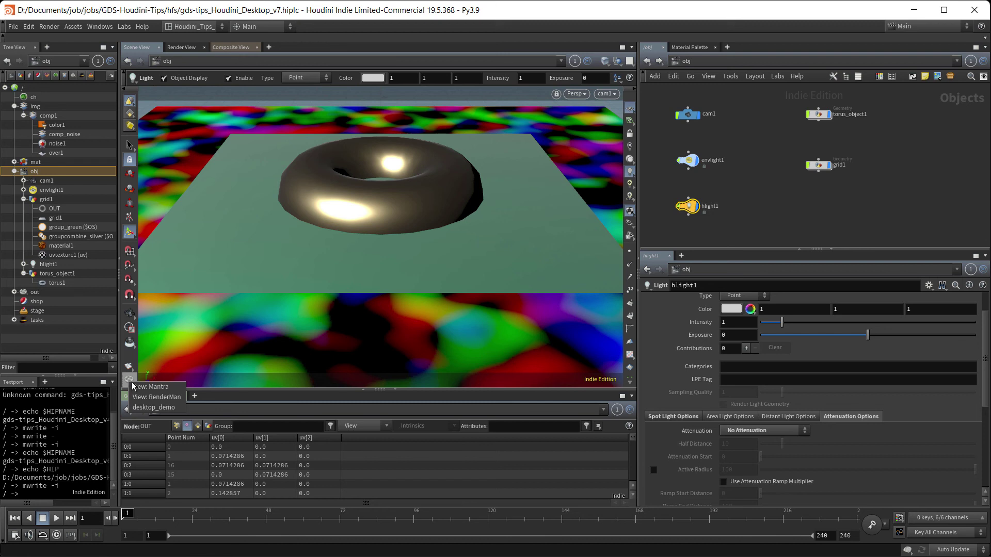
click(149, 407)
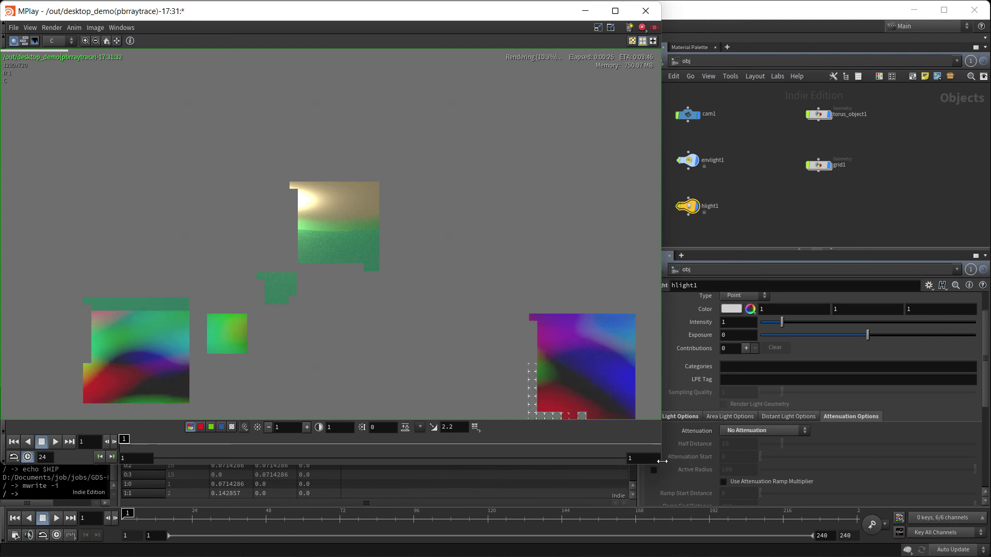
drag(662, 460, 711, 461)
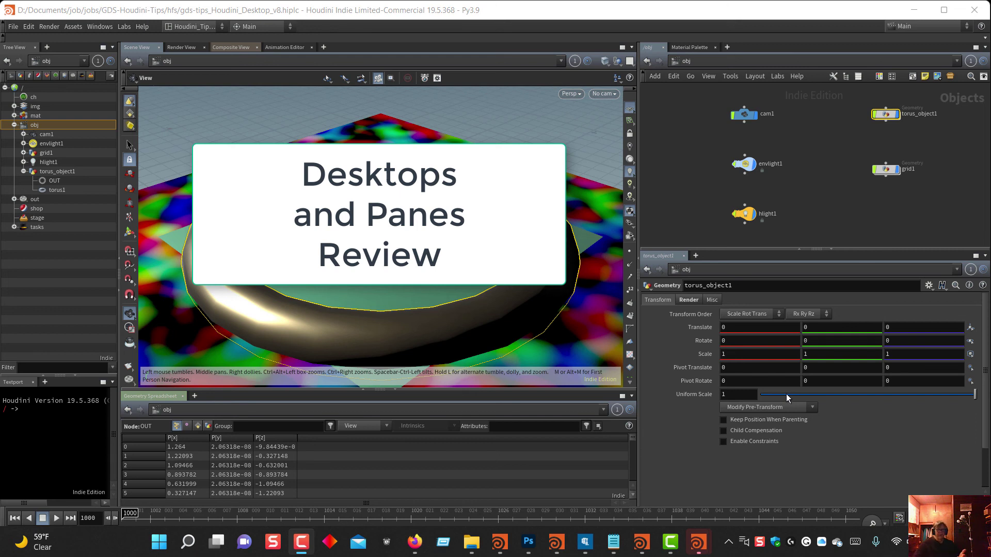
Scrub the timeline to frame 1025 and show the torus_object1 channels in the Animation Editor
drag(513, 517, 483, 517)
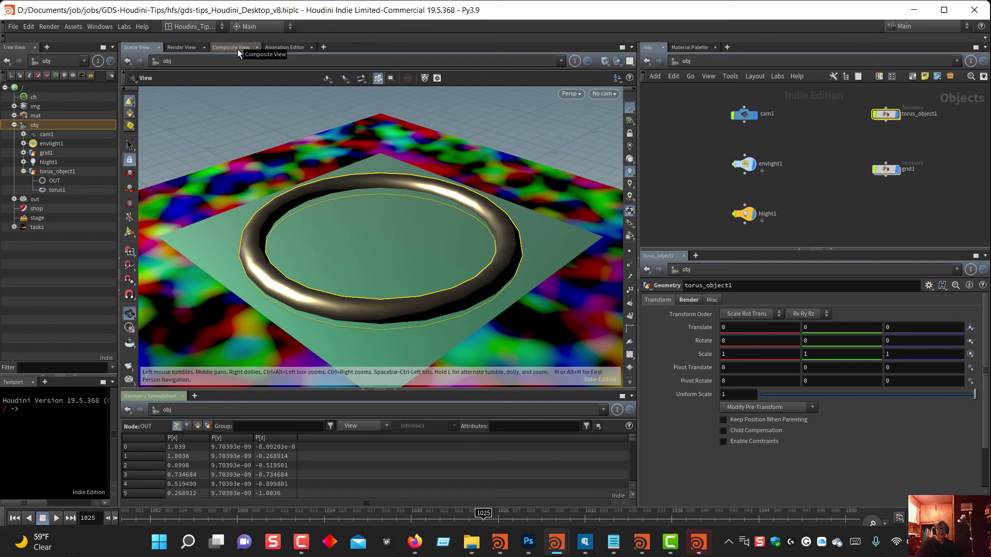
click(274, 47)
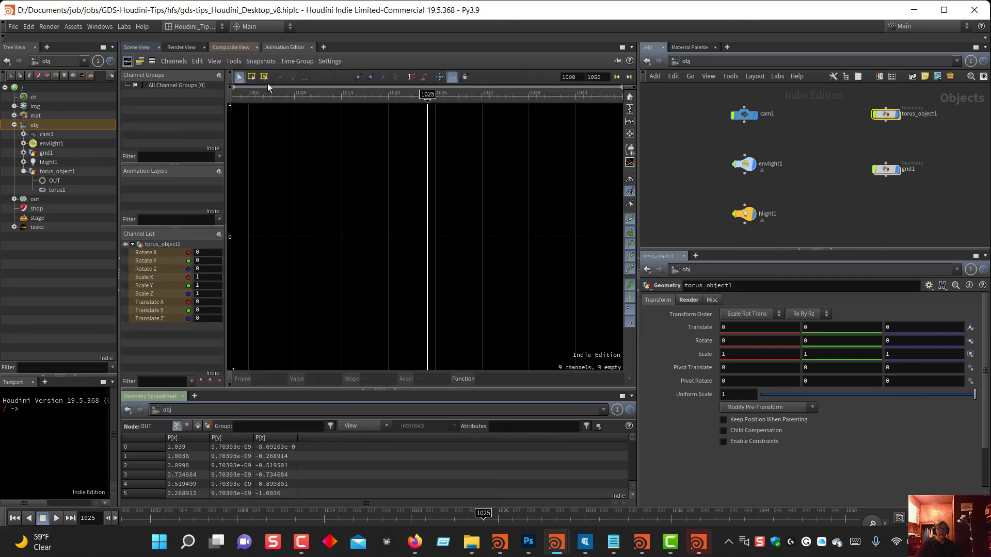
Inspect the over1 node of comp1 in the Composite View, and return to the obj network in the Scene View
click(236, 47)
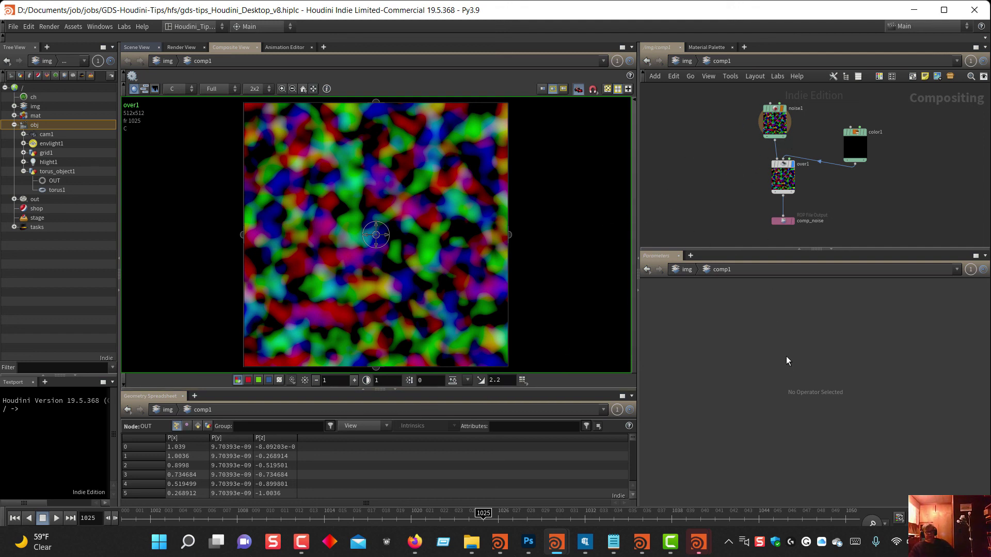
click(782, 178)
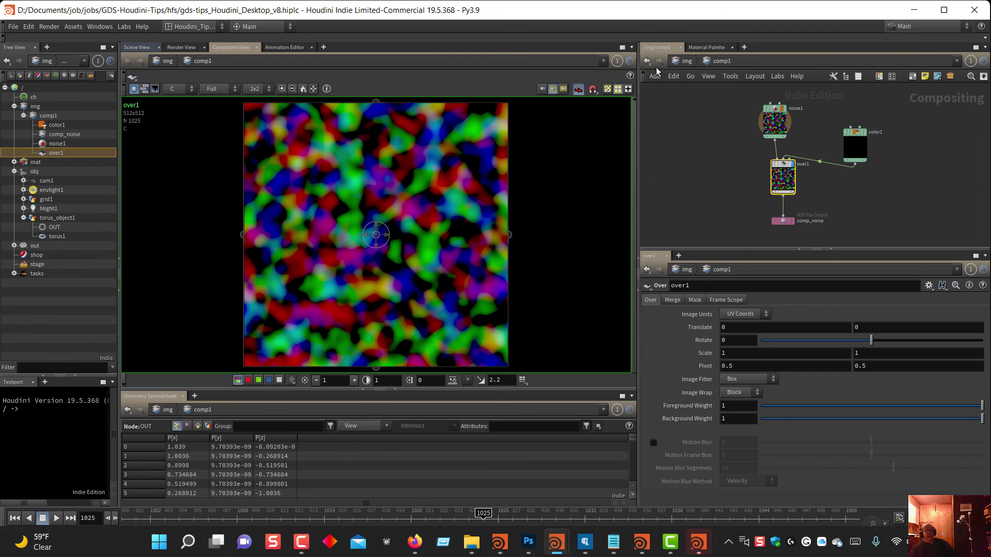
click(684, 63)
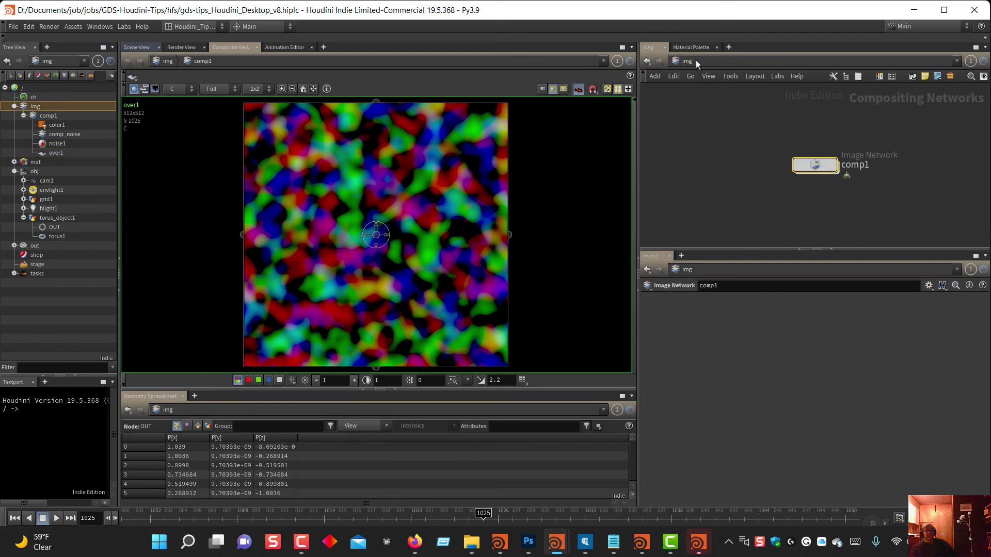
click(695, 62)
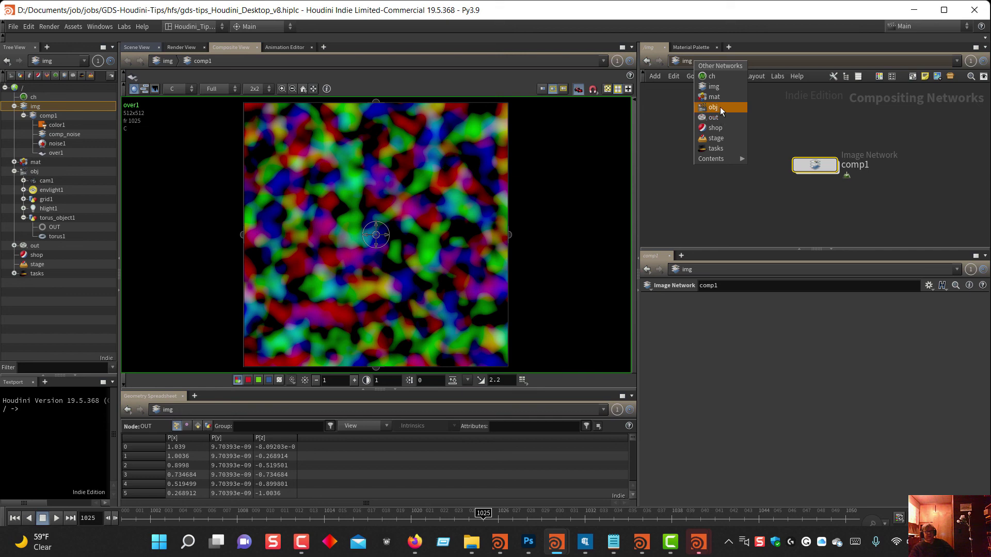
click(713, 107)
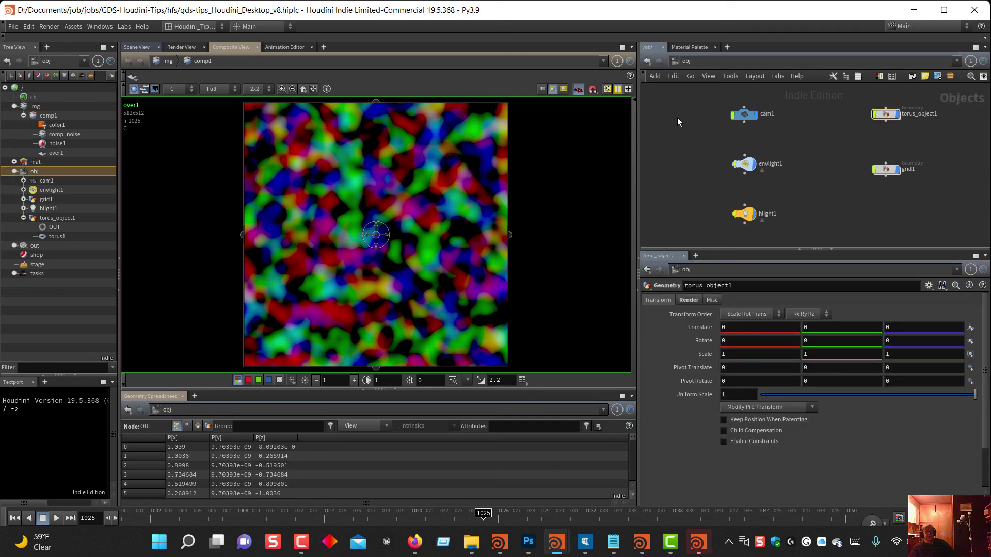
click(130, 48)
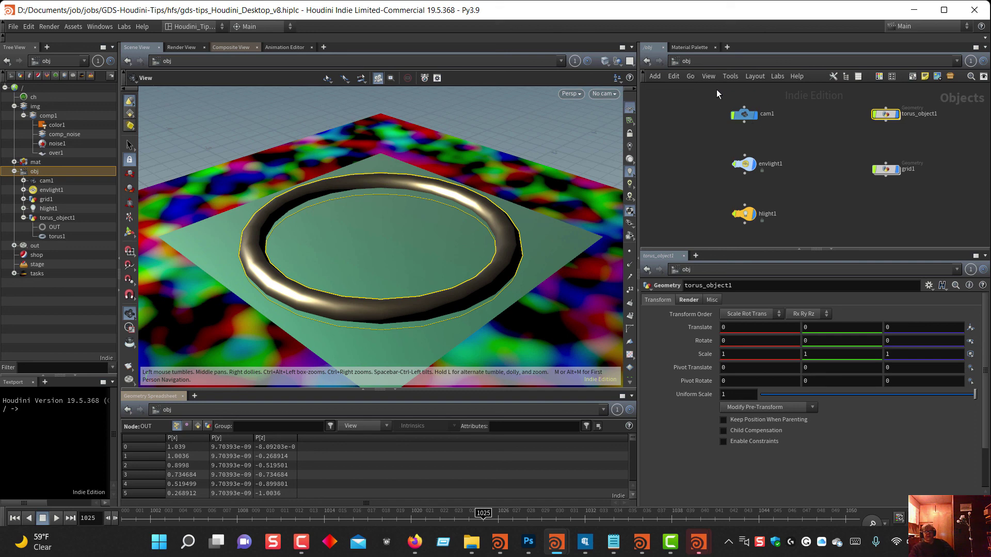
Look inside torus_object1, and switch the network from obj to the out level to view the desktop_demo settings
double_click(883, 114)
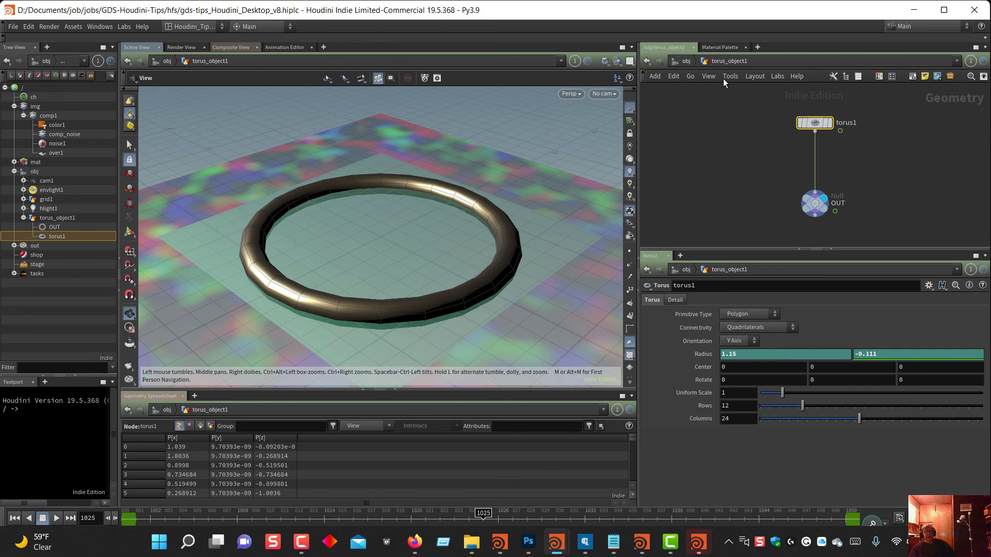
click(686, 63)
click(729, 65)
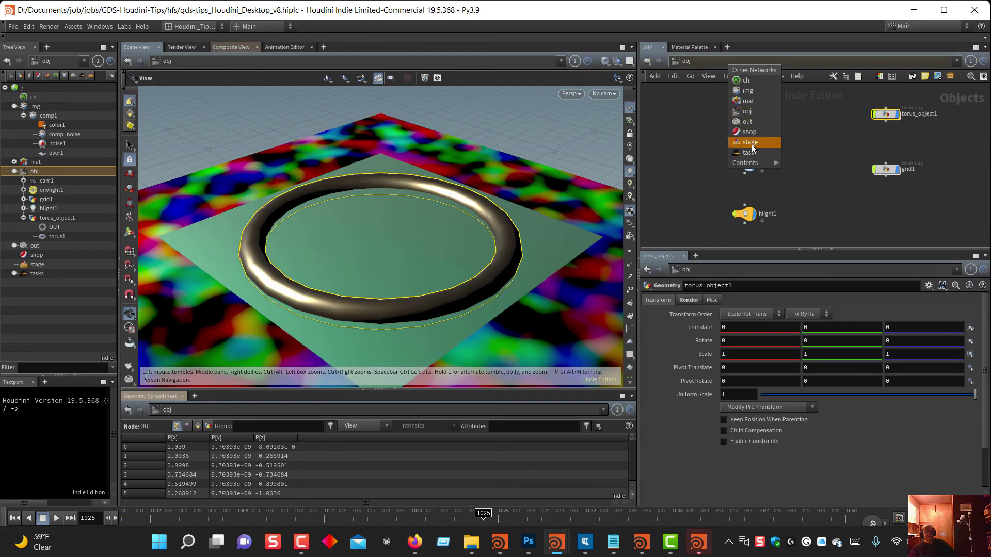
click(754, 122)
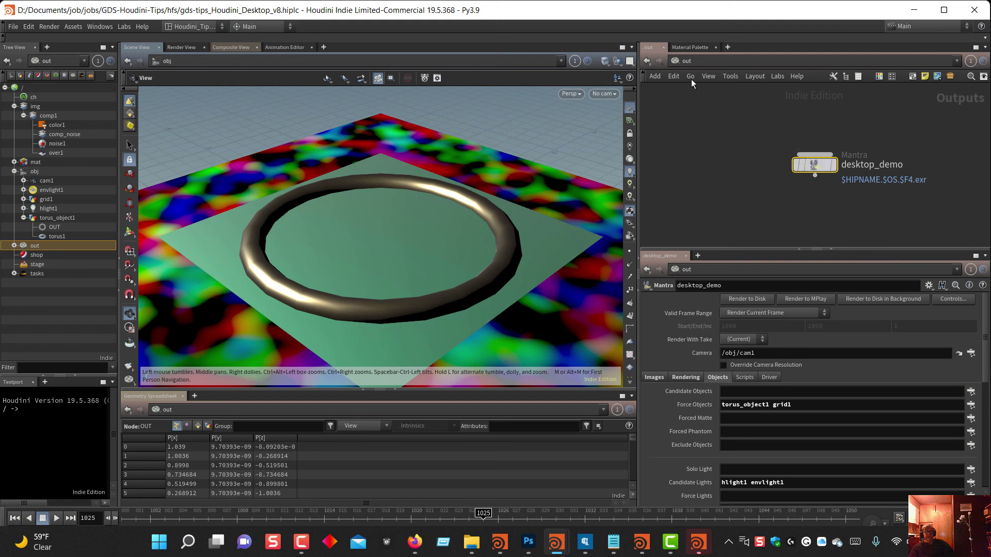
Switch the network editor to the img level and back to obj
click(696, 61)
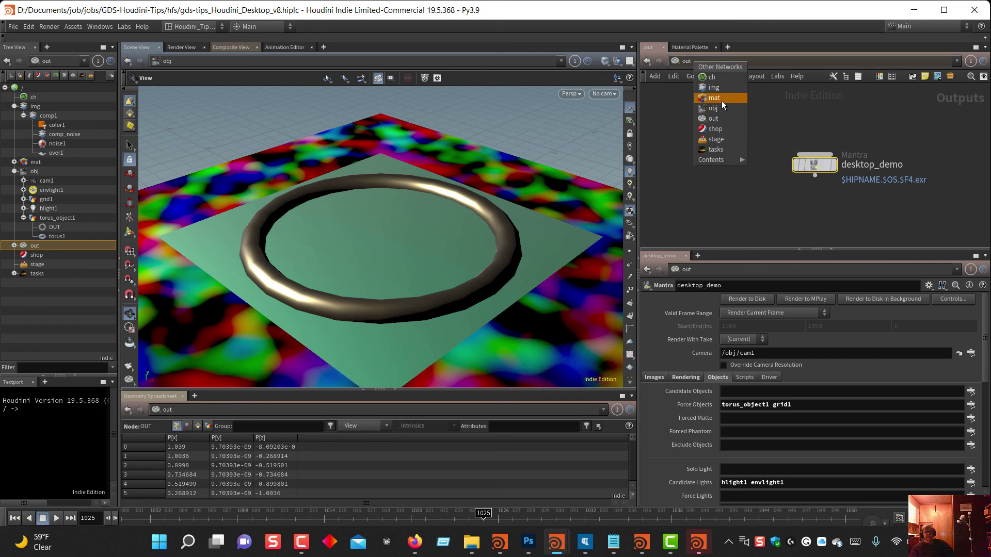
click(719, 89)
click(698, 61)
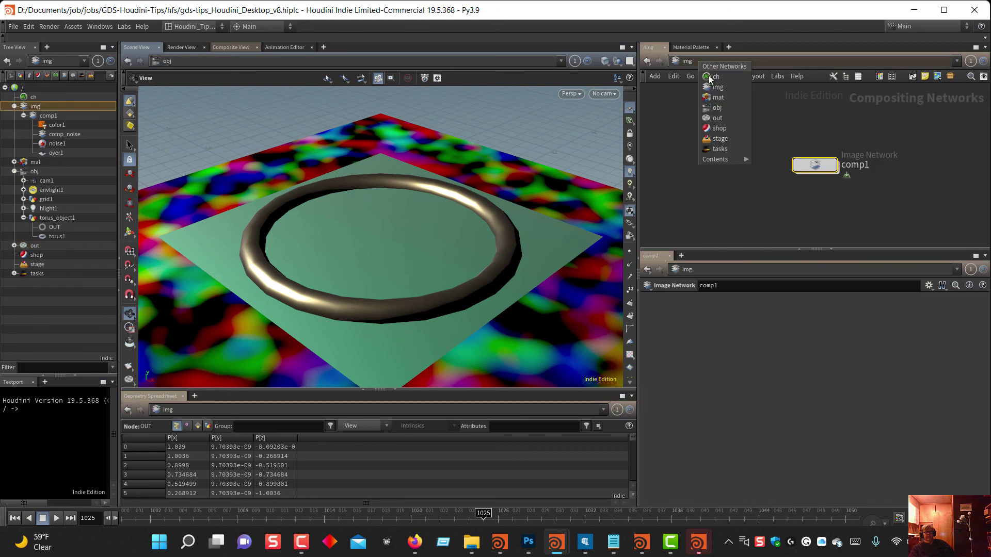
click(735, 108)
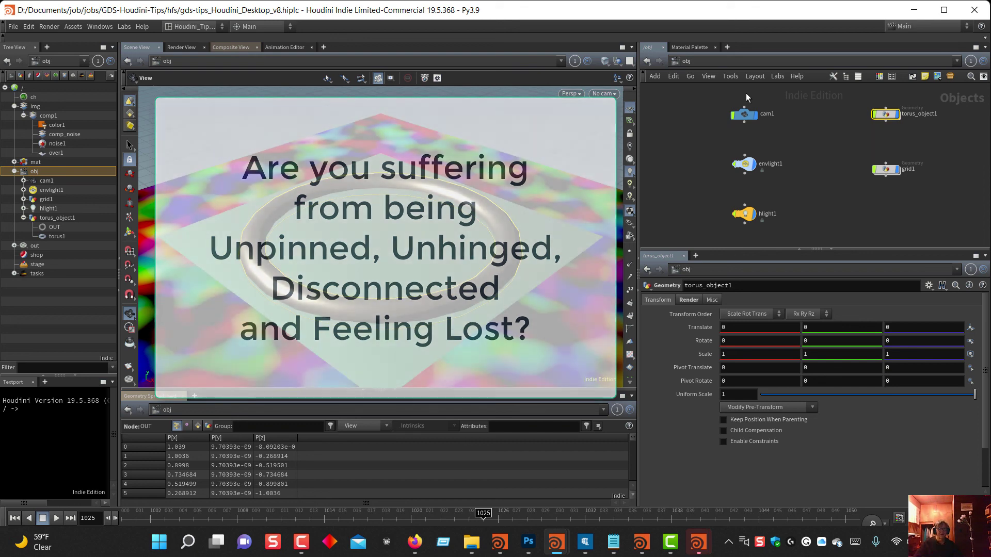
Check the pane link options of the network editor, leaving it on link 1
click(970, 60)
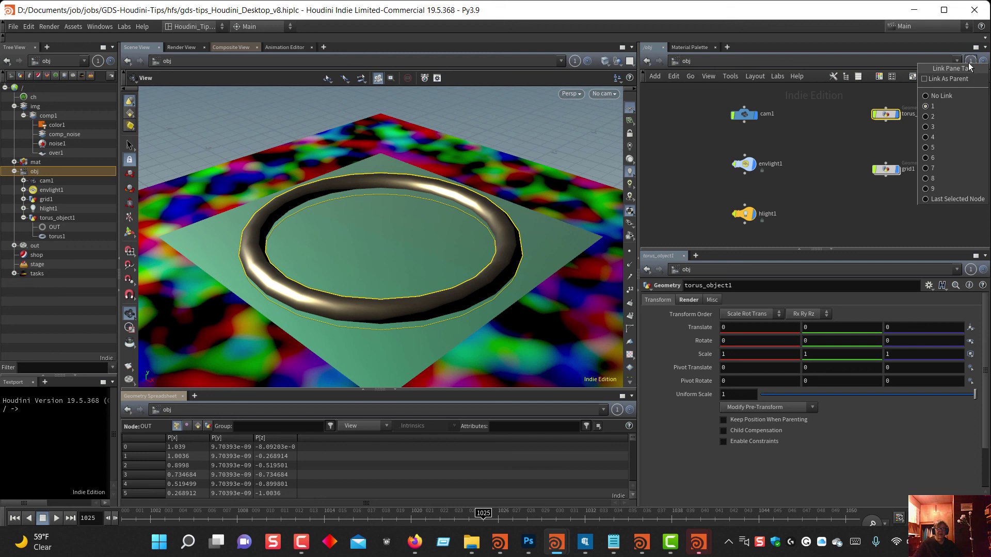
click(968, 63)
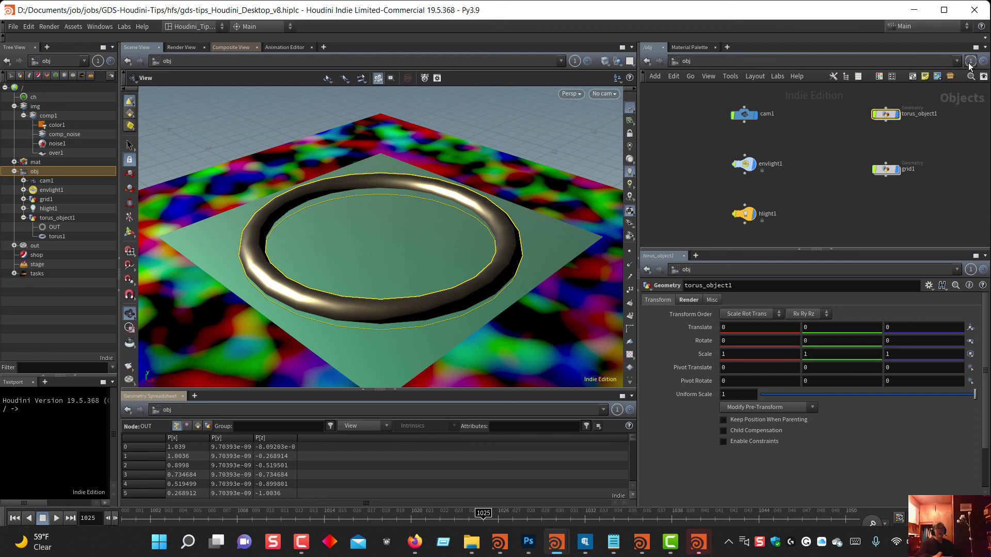